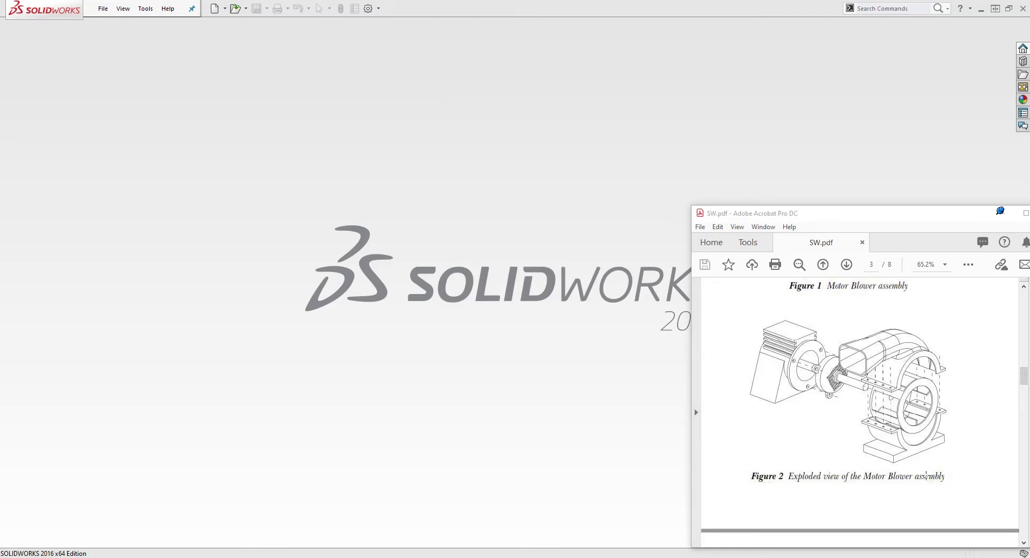
- Create a new assembly document
{"action": "left_click", "coordinate": [214, 8]}
{"action": "left_click", "coordinate": [364, 229]}
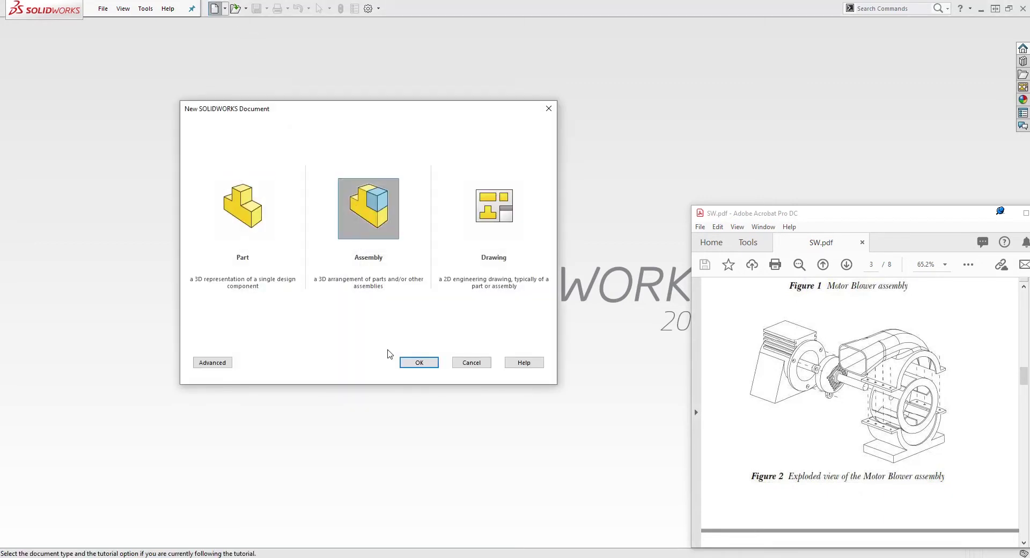
{"action": "left_click", "coordinate": [420, 362]}
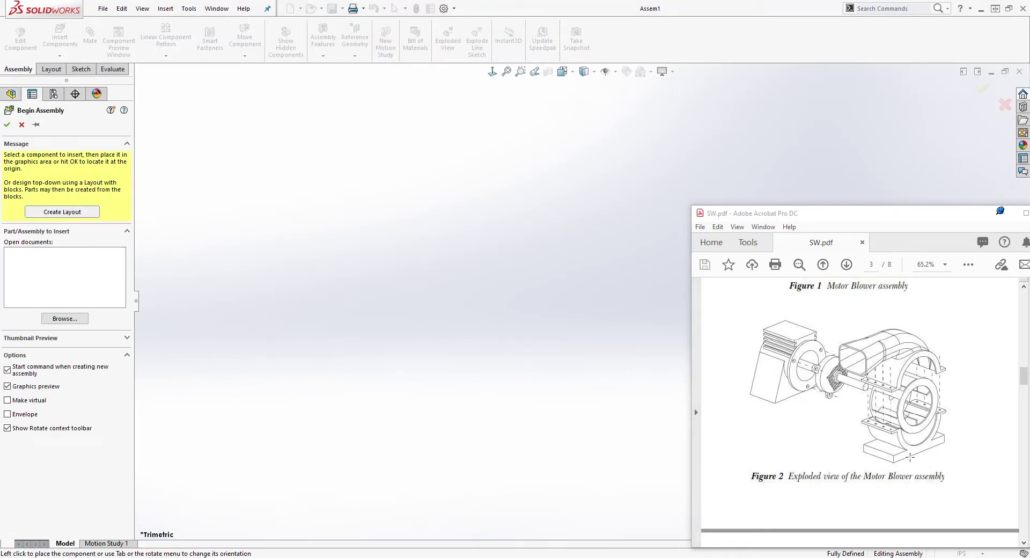
- Insert the Lower Housing part from the Desktop as the first component, located at the assembly origin
{"action": "left_click", "coordinate": [77, 318]}
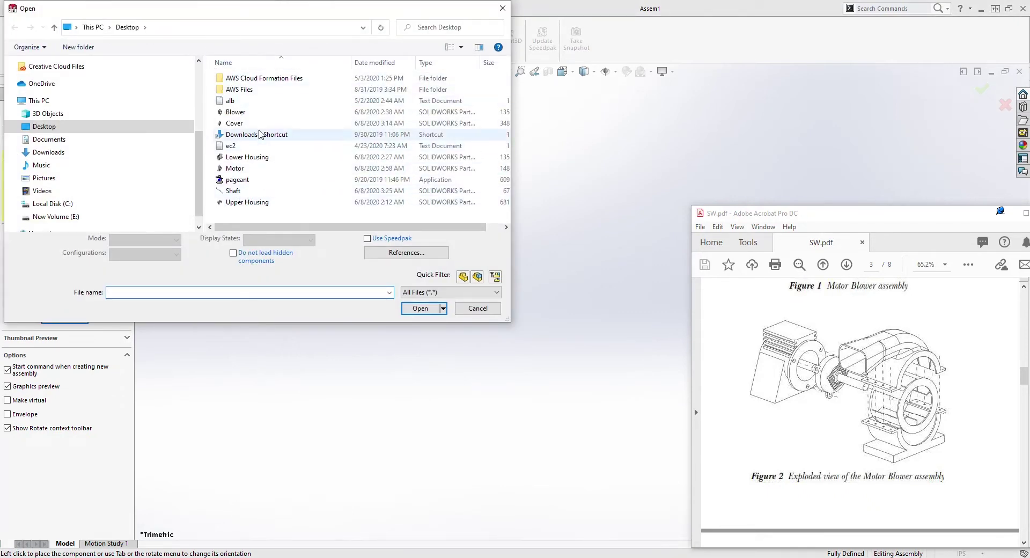
{"action": "left_click", "coordinate": [247, 156]}
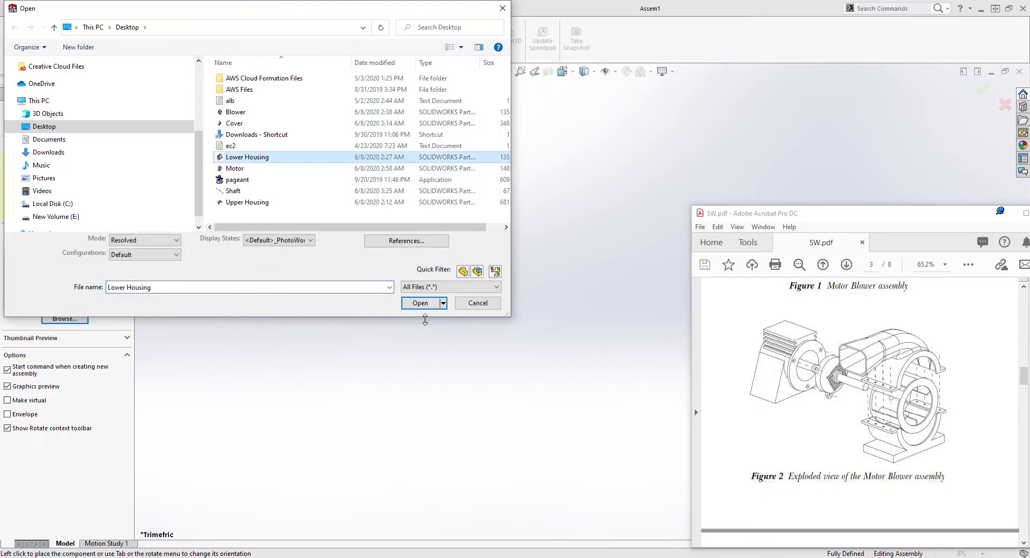
{"action": "left_click", "coordinate": [421, 303]}
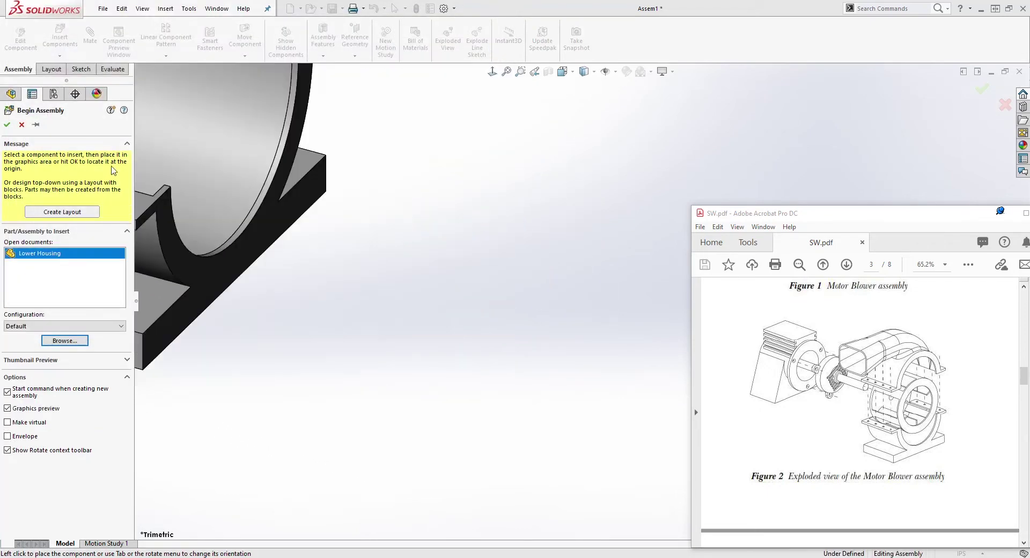
{"action": "left_click", "coordinate": [8, 125]}
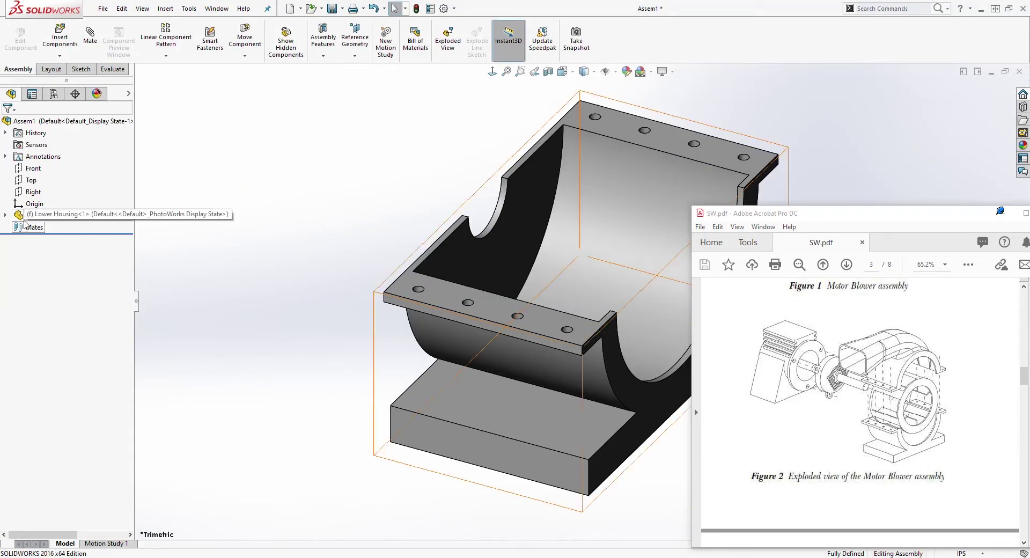
{"action": "middle_click_drag", "start_coordinate": [577, 271], "coordinate": [405, 290], "text": "ctrl"}
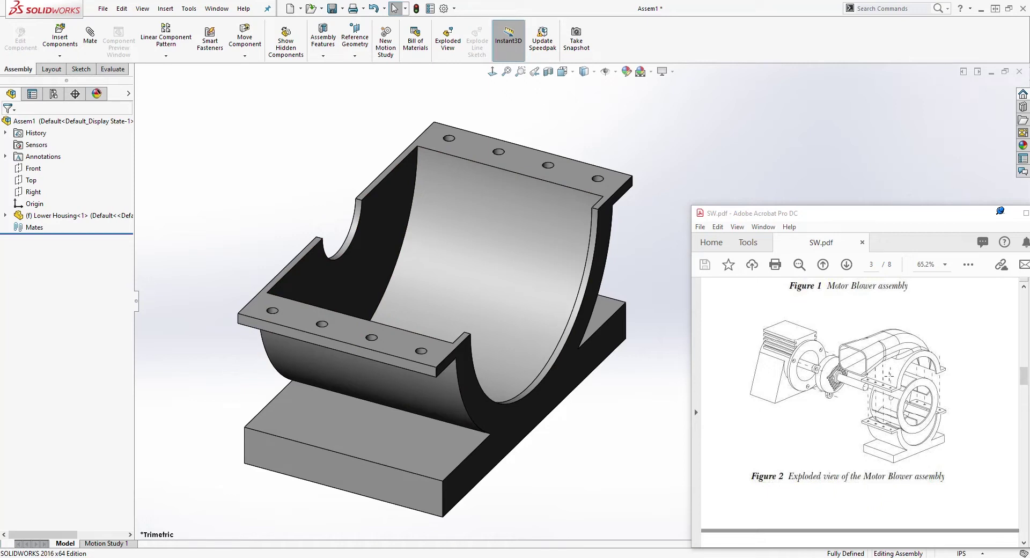
- Consult the exploded view in SW.pdf and insert the Blower part from the Desktop, placing it freely above the lower housing
{"action": "scroll", "coordinate": [912, 426], "scroll_direction": "down", "scroll_amount": 15}
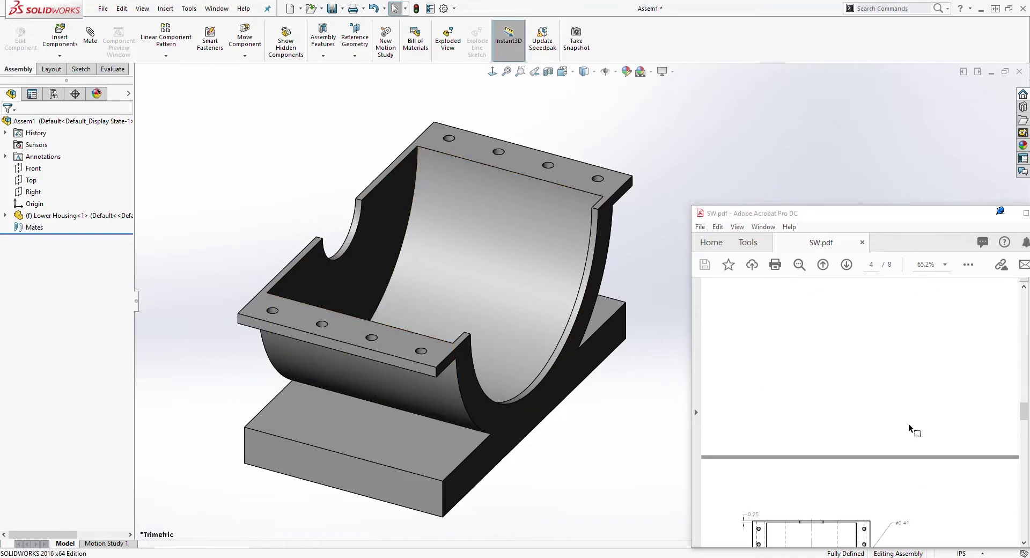
{"action": "scroll", "coordinate": [906, 422], "scroll_direction": "down", "scroll_amount": 10}
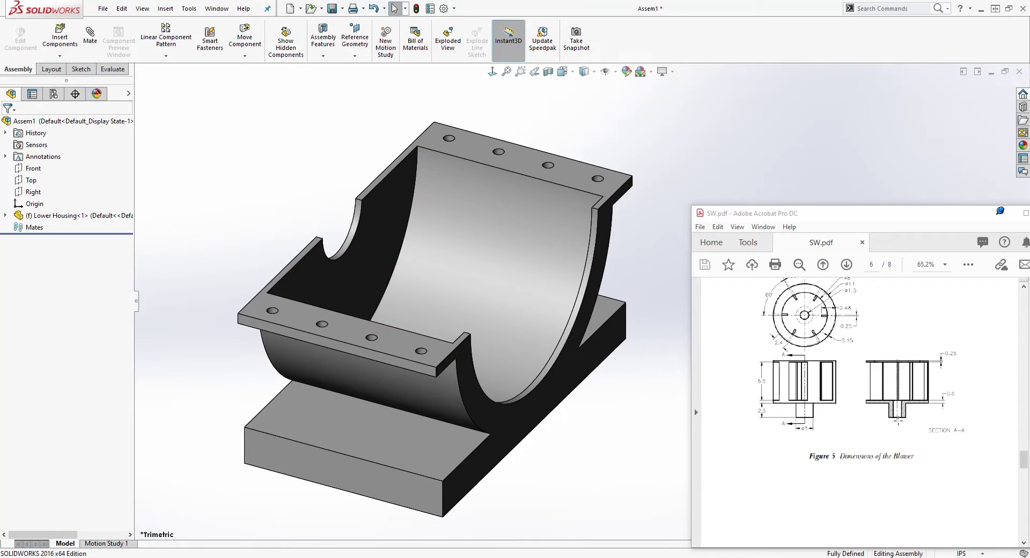
{"action": "scroll", "coordinate": [903, 418], "scroll_direction": "up", "scroll_amount": 20}
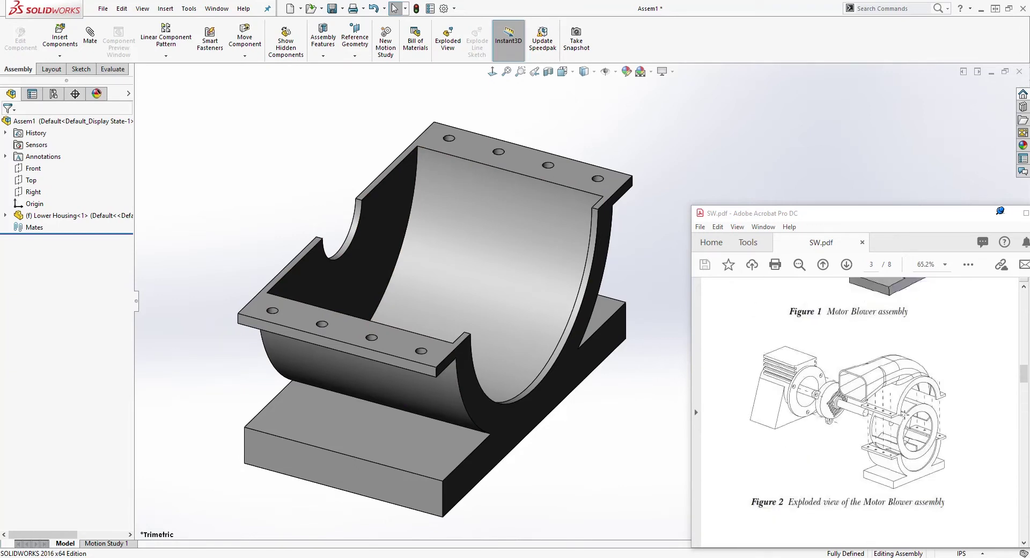
{"action": "left_click", "coordinate": [51, 38]}
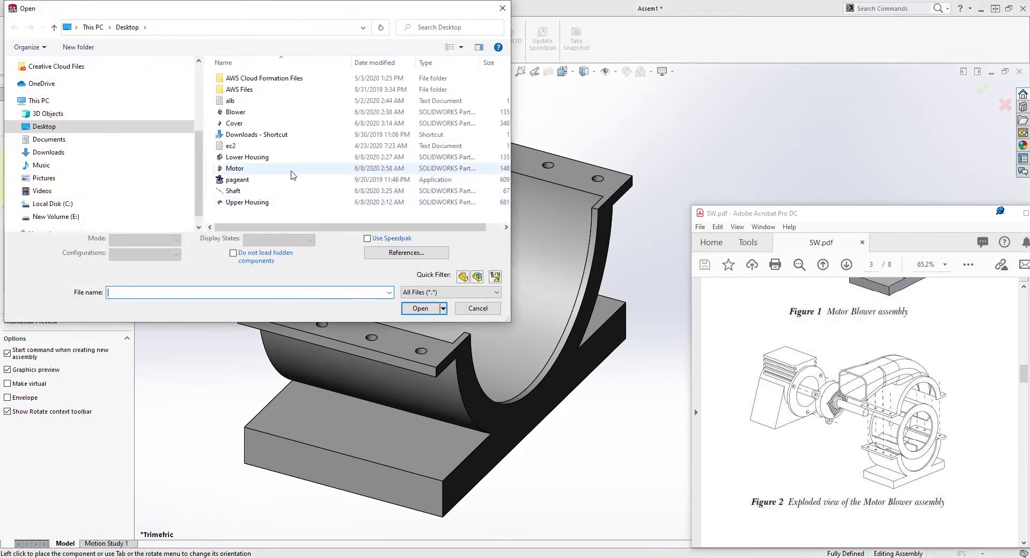
{"action": "left_click", "coordinate": [235, 112]}
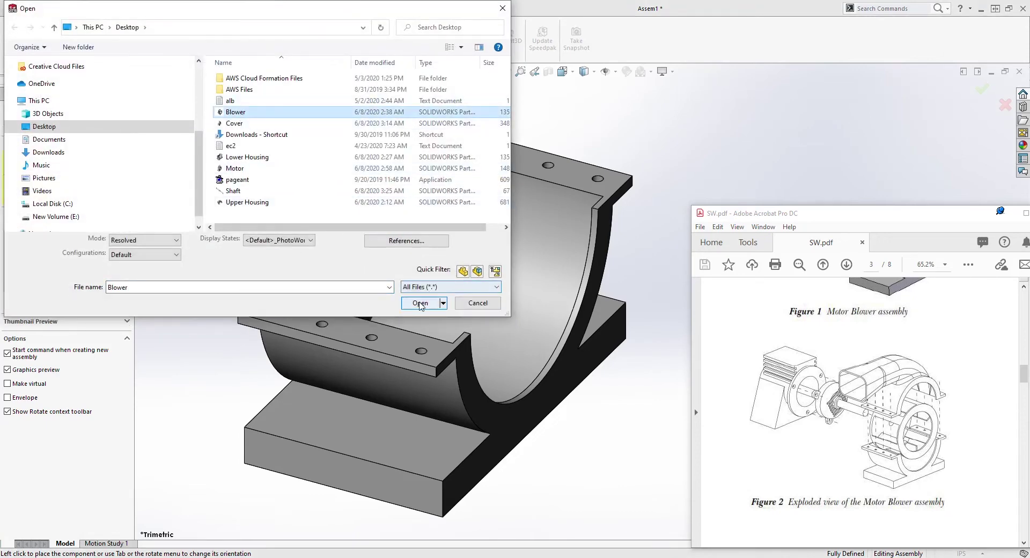
{"action": "left_click", "coordinate": [420, 303]}
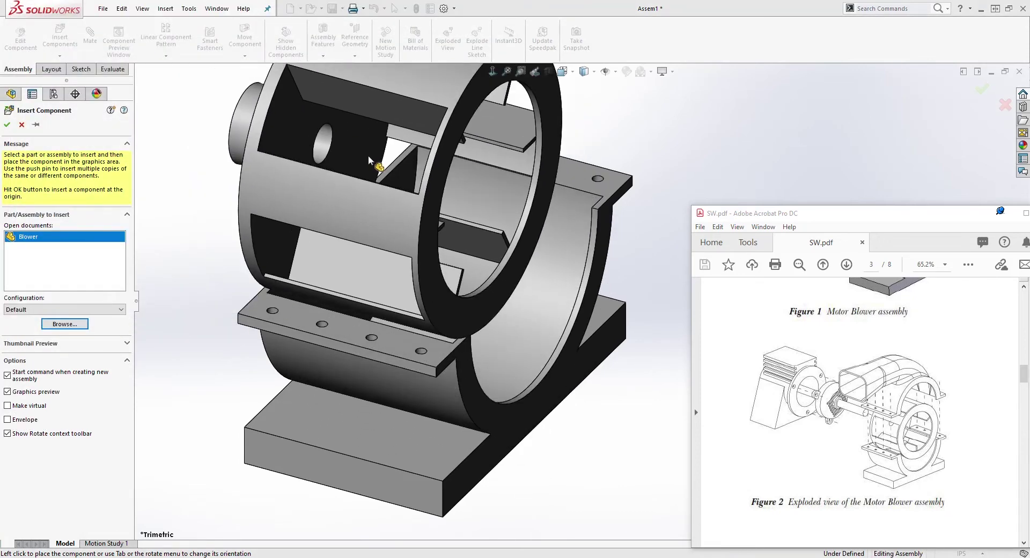
{"action": "left_click", "coordinate": [334, 133]}
- Add a concentric mate between the blower hub's cylindrical face and the semicircular shaft cutout in the lower housing's end wall
{"action": "middle_click_drag", "start_coordinate": [346, 262], "coordinate": [529, 240]}
{"action": "left_click", "coordinate": [540, 247]}
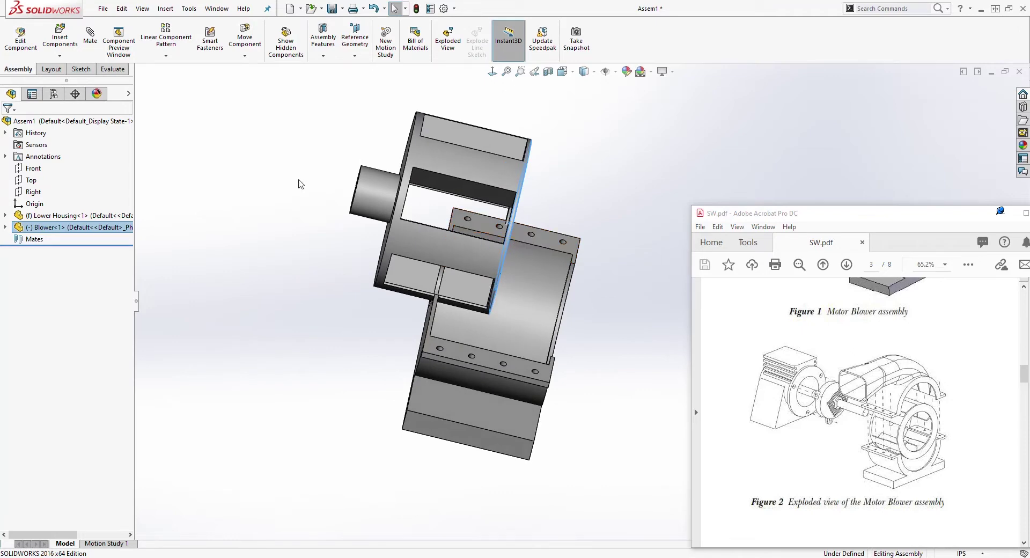
{"action": "left_click", "coordinate": [90, 42]}
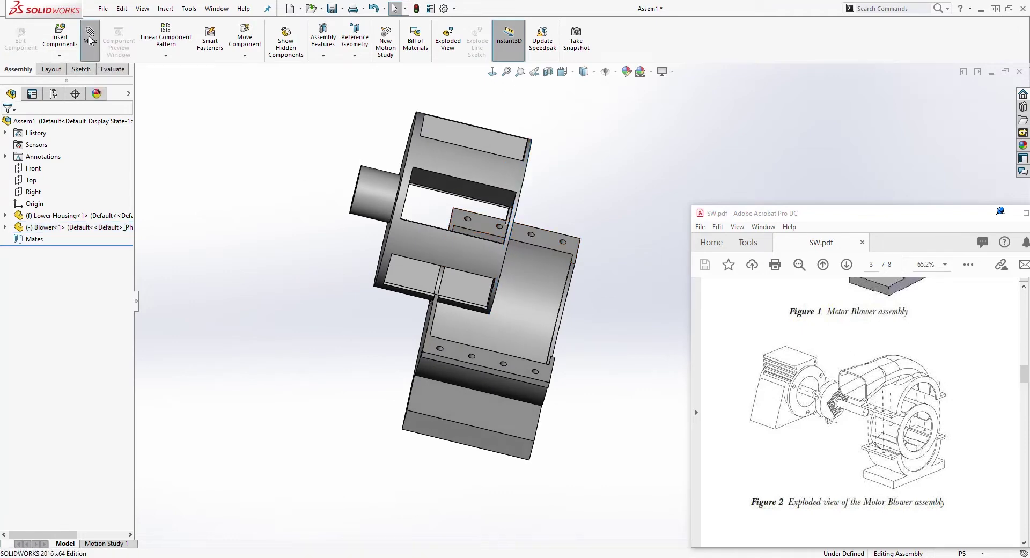
{"action": "left_click", "coordinate": [374, 188]}
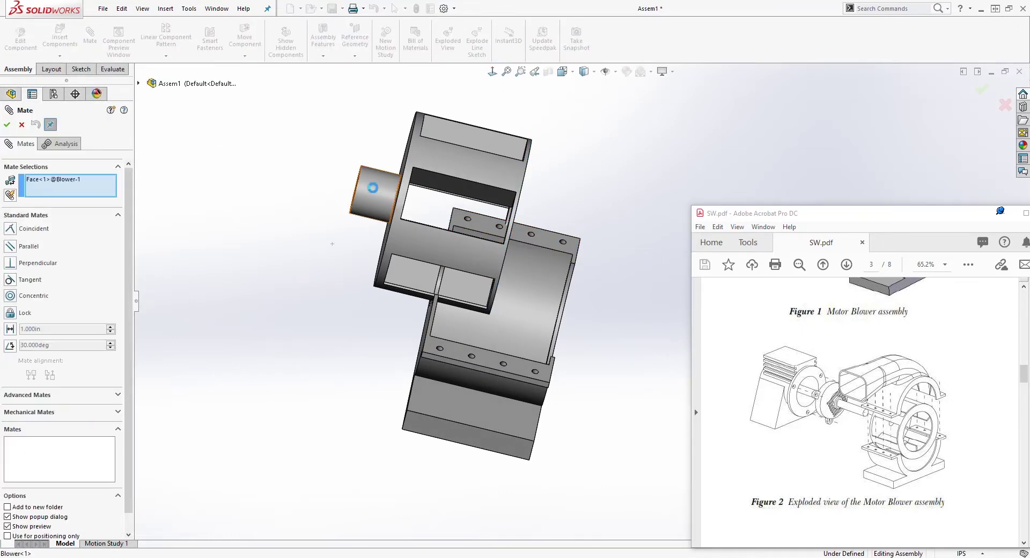
{"action": "middle_click_drag", "start_coordinate": [320, 293], "coordinate": [460, 292]}
{"action": "scroll", "coordinate": [439, 317], "scroll_direction": "down", "scroll_amount": 8}
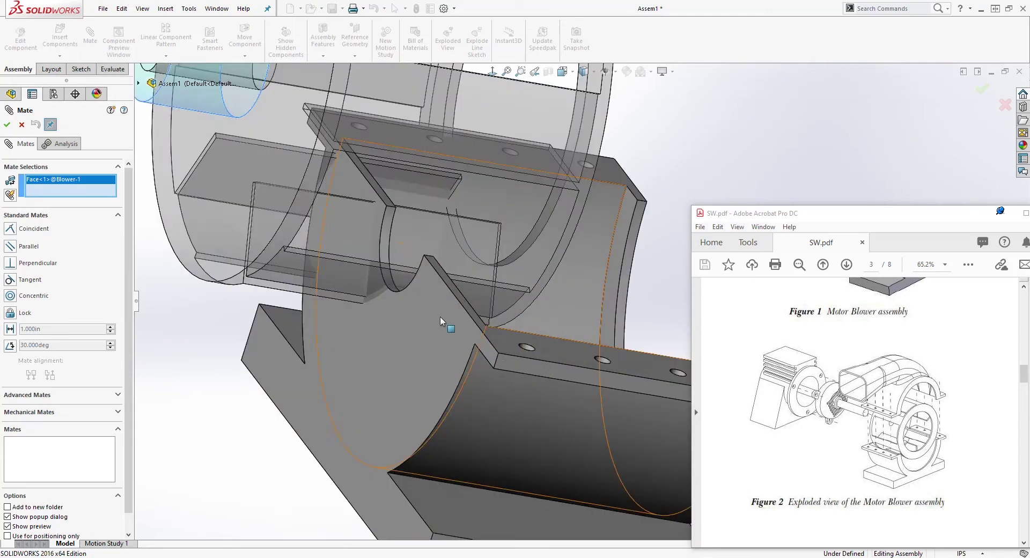
{"action": "scroll", "coordinate": [417, 416], "scroll_direction": "down", "scroll_amount": 3}
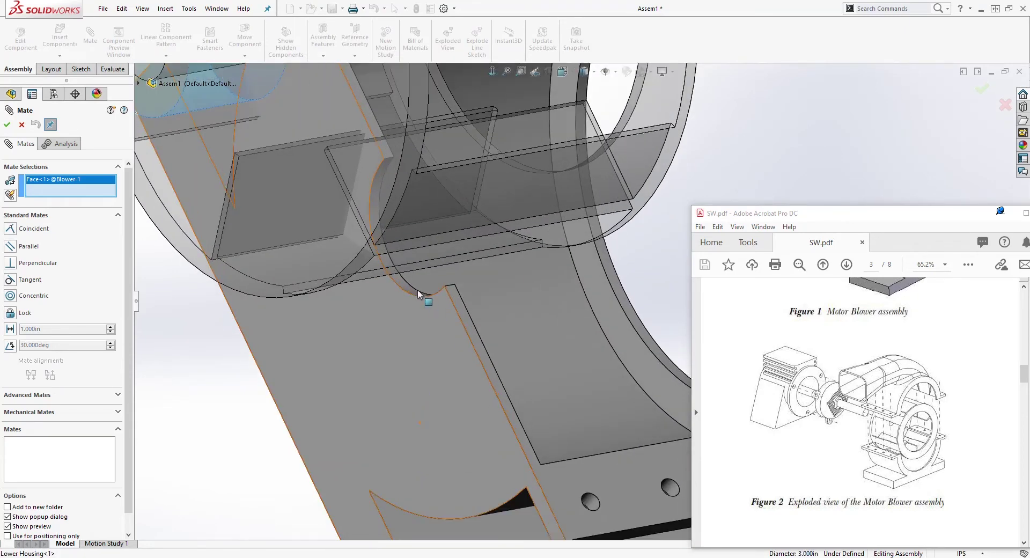
{"action": "left_click", "coordinate": [404, 285]}
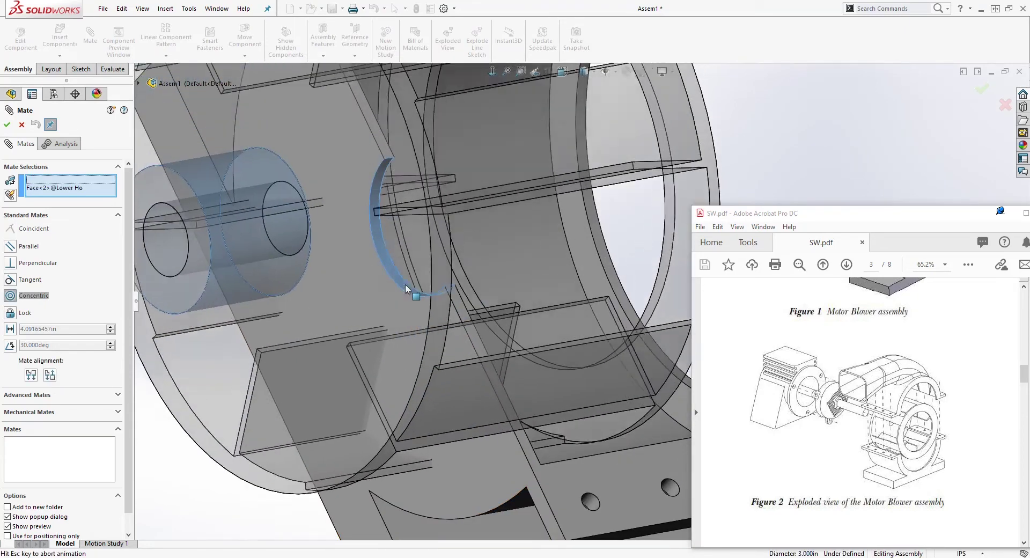
{"action": "left_click", "coordinate": [6, 125]}
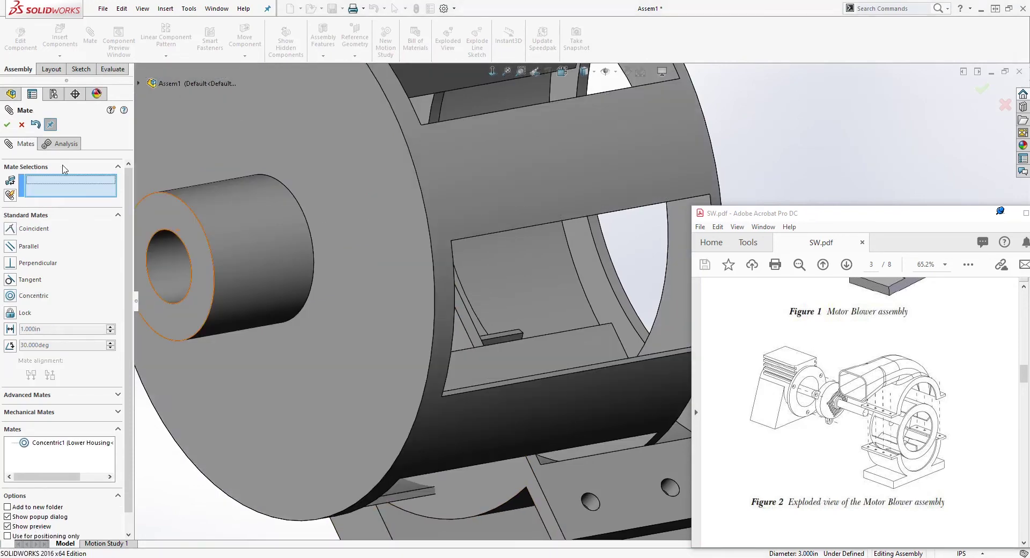
- Pull the blower out of the lower housing along their shared axis and leave the Mate command
{"action": "scroll", "coordinate": [301, 250], "scroll_direction": "up", "scroll_amount": 10}
{"action": "middle_click_drag", "start_coordinate": [621, 292], "coordinate": [586, 237]}
{"action": "left_click_drag", "start_coordinate": [531, 336], "coordinate": [340, 313]}
{"action": "key", "text": "Escape"}
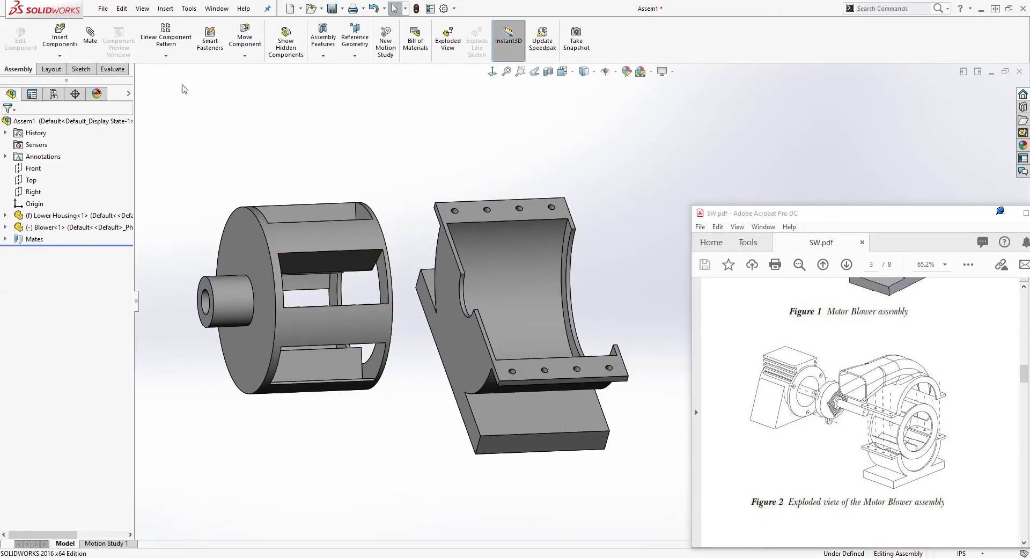
- Start an advanced Width mate and choose the lower housing's two inner end-wall faces as the width selections
{"action": "left_click", "coordinate": [90, 37]}
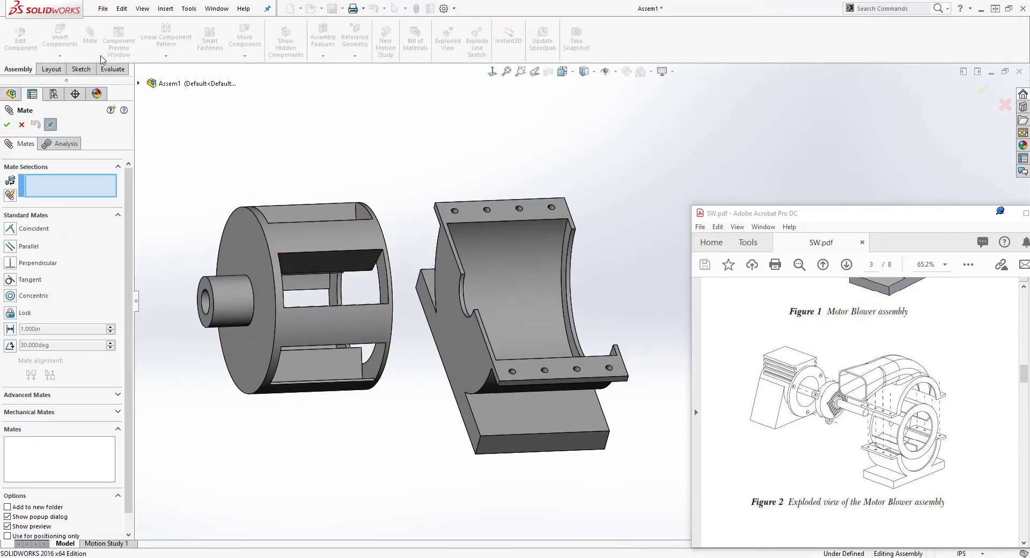
{"action": "left_click", "coordinate": [118, 394]}
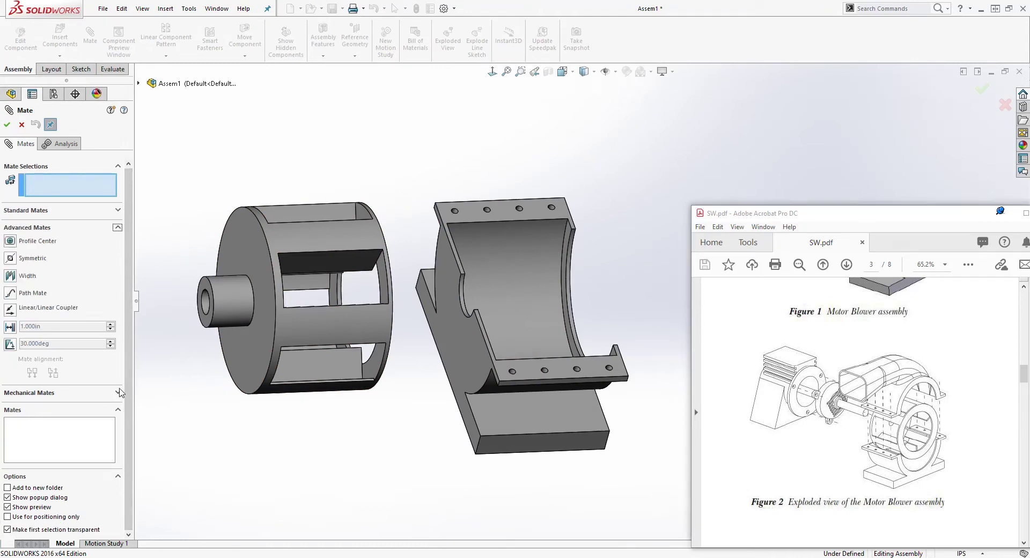
{"action": "left_click", "coordinate": [14, 276]}
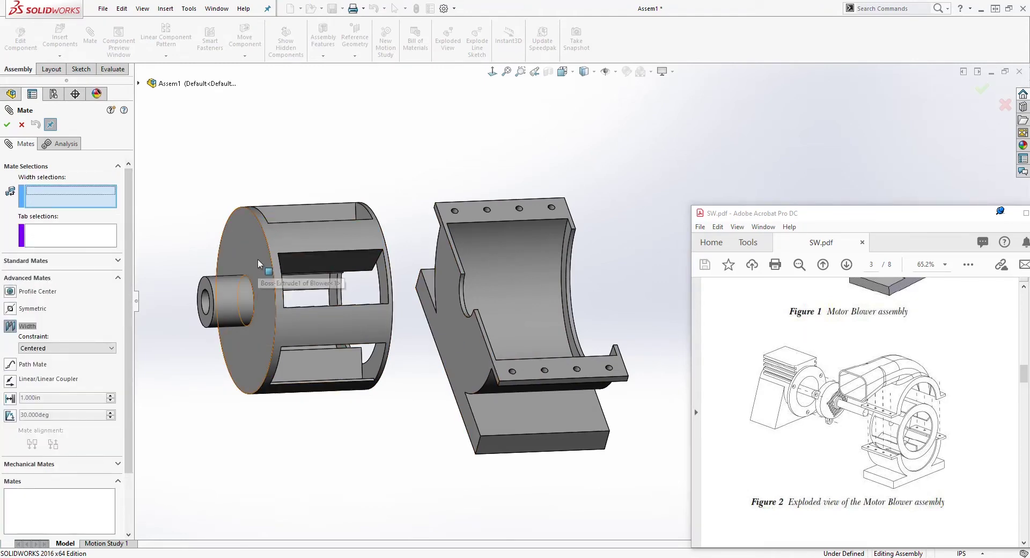
{"action": "middle_click_drag", "start_coordinate": [523, 278], "coordinate": [174, 208]}
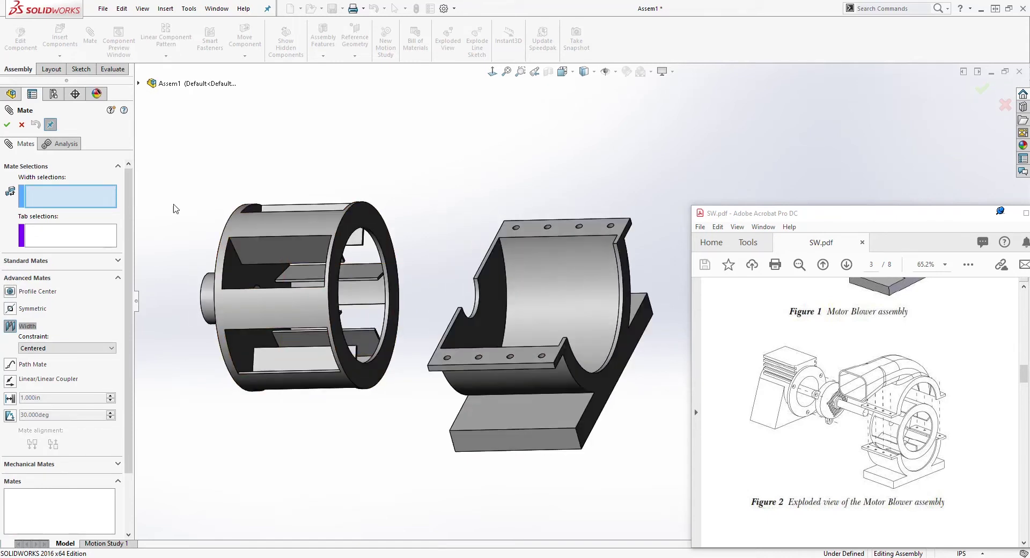
{"action": "left_click", "coordinate": [489, 273]}
{"action": "middle_click_drag", "start_coordinate": [524, 291], "coordinate": [574, 313]}
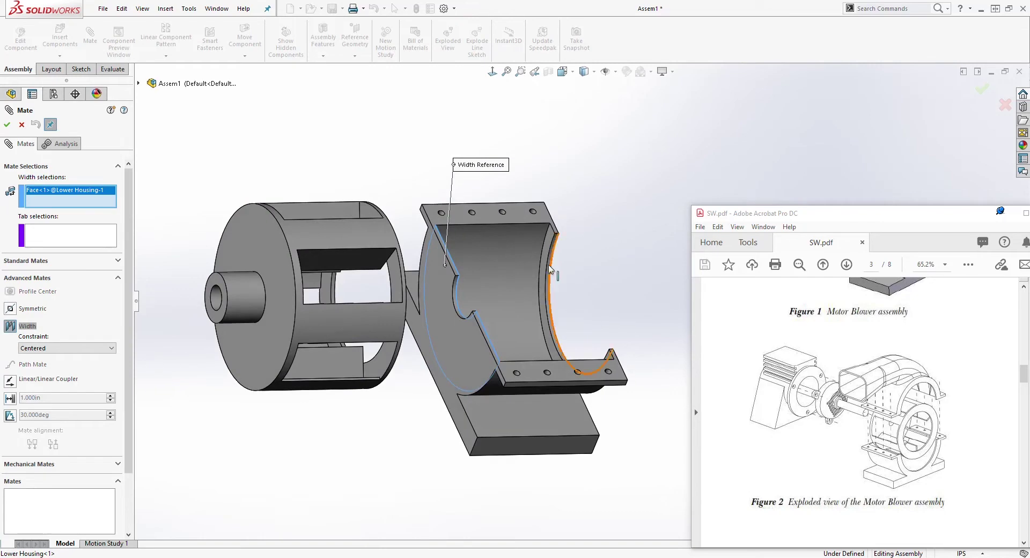
{"action": "scroll", "coordinate": [551, 268], "scroll_direction": "down", "scroll_amount": 3}
{"action": "left_click", "coordinate": [552, 279]}
{"action": "middle_click_drag", "start_coordinate": [530, 263], "coordinate": [321, 271]}
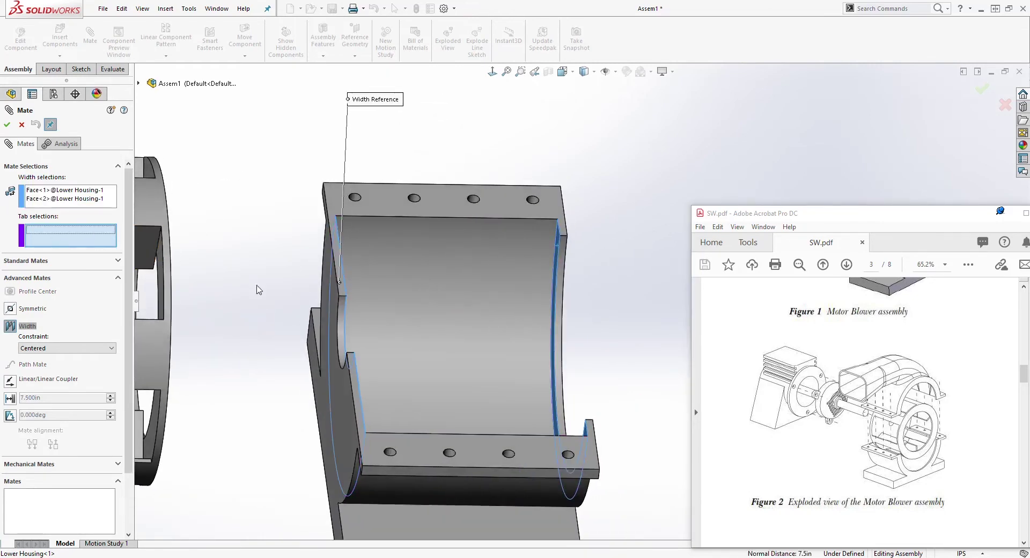
- Choose the blower's two outer end faces as tab selections and apply the centered Width mate
{"action": "scroll", "coordinate": [259, 290], "scroll_direction": "up", "scroll_amount": 3}
{"action": "middle_click_drag", "start_coordinate": [259, 290], "coordinate": [329, 359]}
{"action": "left_click", "coordinate": [418, 255]}
{"action": "left_click", "coordinate": [333, 257]}
{"action": "scroll", "coordinate": [499, 294], "scroll_direction": "down", "scroll_amount": 6}
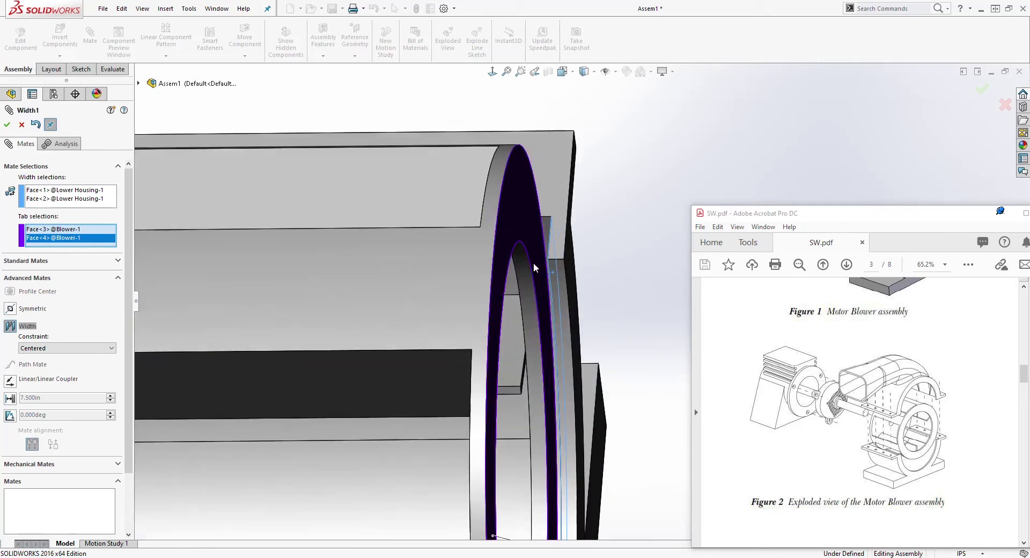
{"action": "scroll", "coordinate": [550, 311], "scroll_direction": "up", "scroll_amount": 6}
{"action": "middle_click_drag", "start_coordinate": [550, 311], "coordinate": [456, 365]}
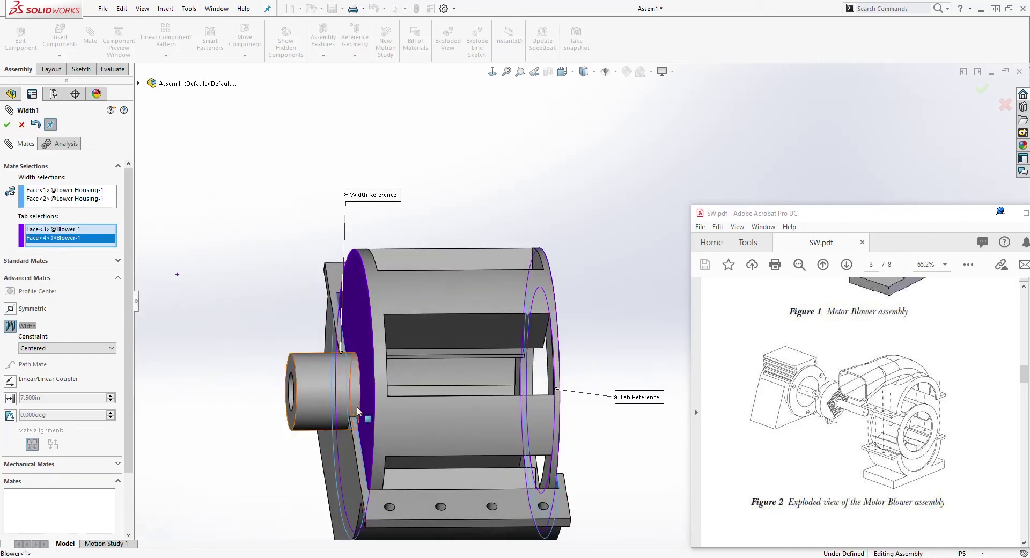
{"action": "left_click", "coordinate": [13, 125]}
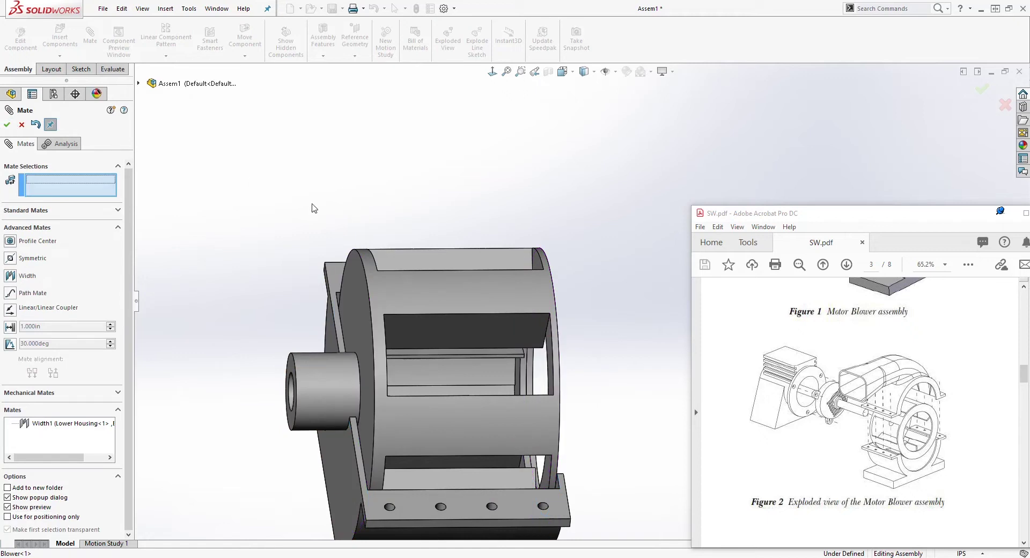
{"action": "key", "text": "Escape"}
- Insert the Upper Housing part from the Desktop, placing it freely above the blower and lower housing
{"action": "middle_click_drag", "start_coordinate": [313, 206], "coordinate": [523, 306]}
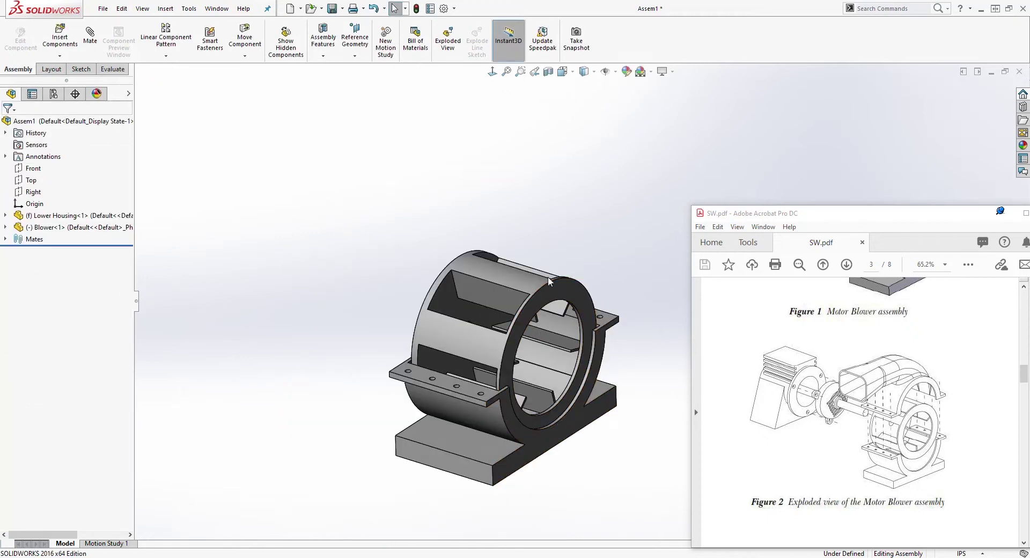
{"action": "left_click", "coordinate": [60, 38]}
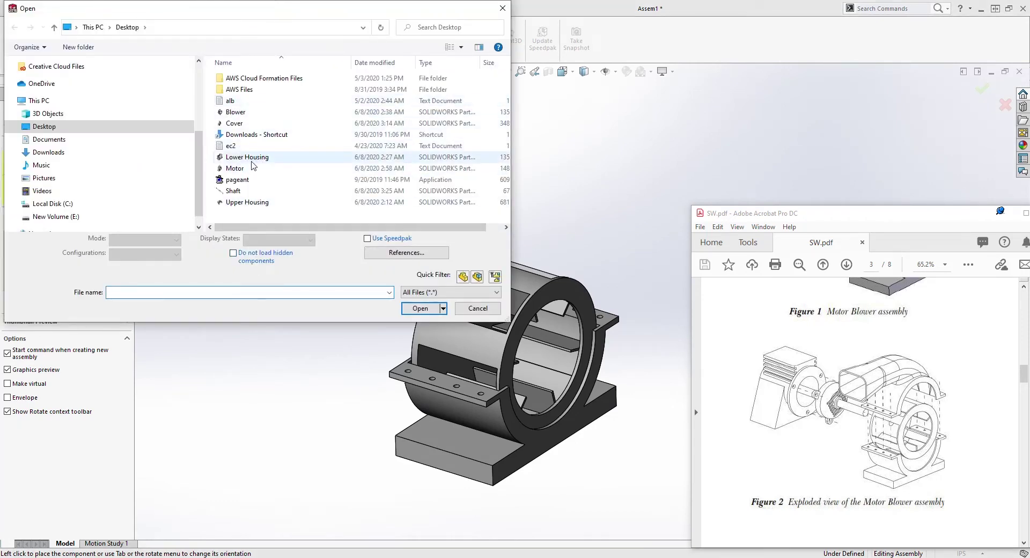
{"action": "left_click", "coordinate": [267, 203]}
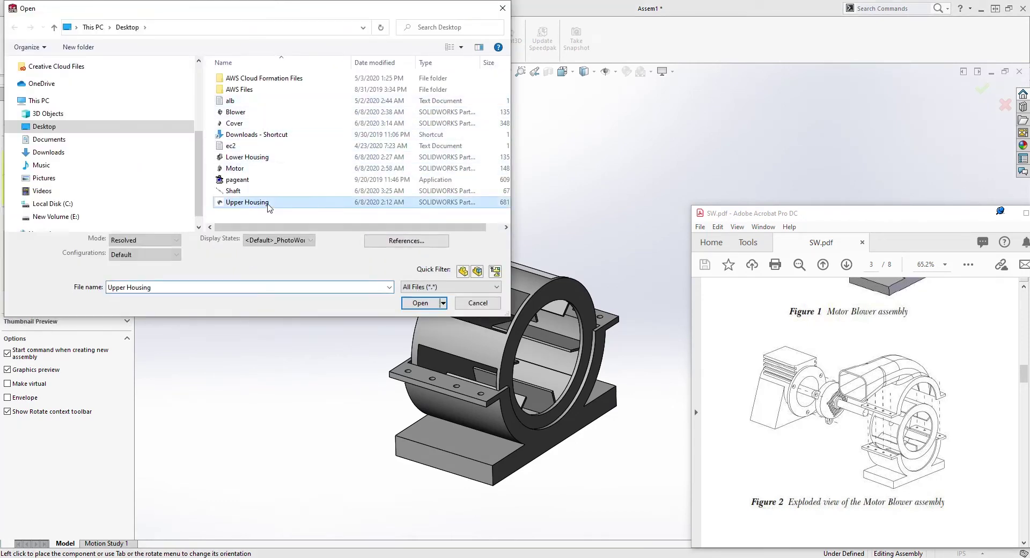
{"action": "left_click", "coordinate": [420, 302]}
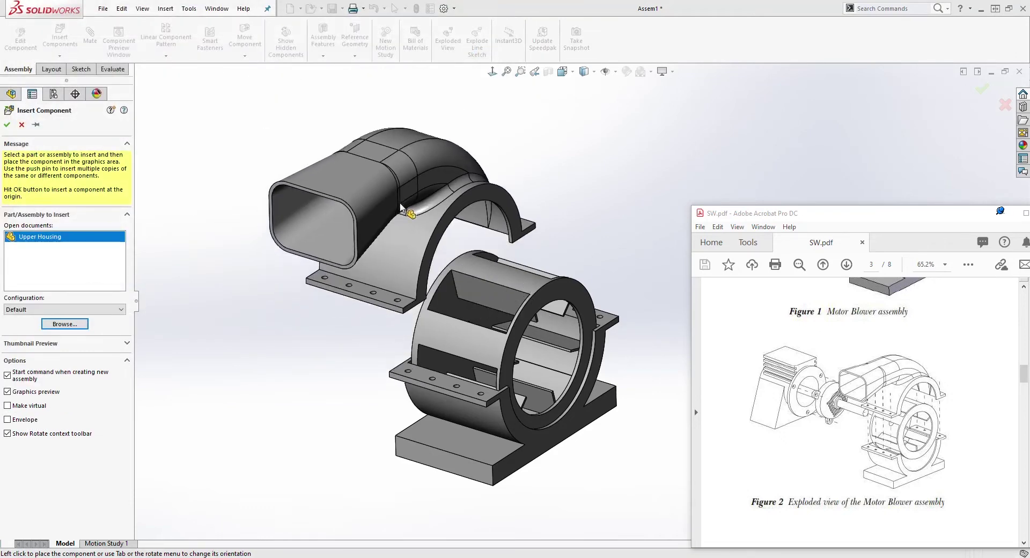
{"action": "left_click", "coordinate": [418, 191]}
{"action": "middle_click_drag", "start_coordinate": [369, 292], "coordinate": [345, 200]}
{"action": "scroll", "coordinate": [308, 226], "scroll_direction": "down", "scroll_amount": 5}
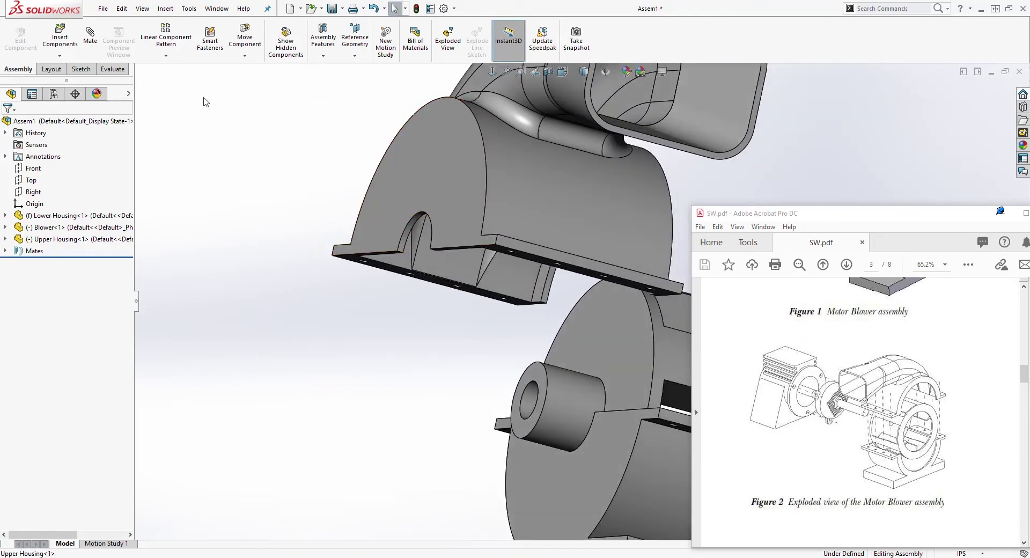
- Add a concentric mate between the upper housing's semicircular end cutout and the outer cylindrical face of the blower's hub
{"action": "left_click", "coordinate": [95, 35]}
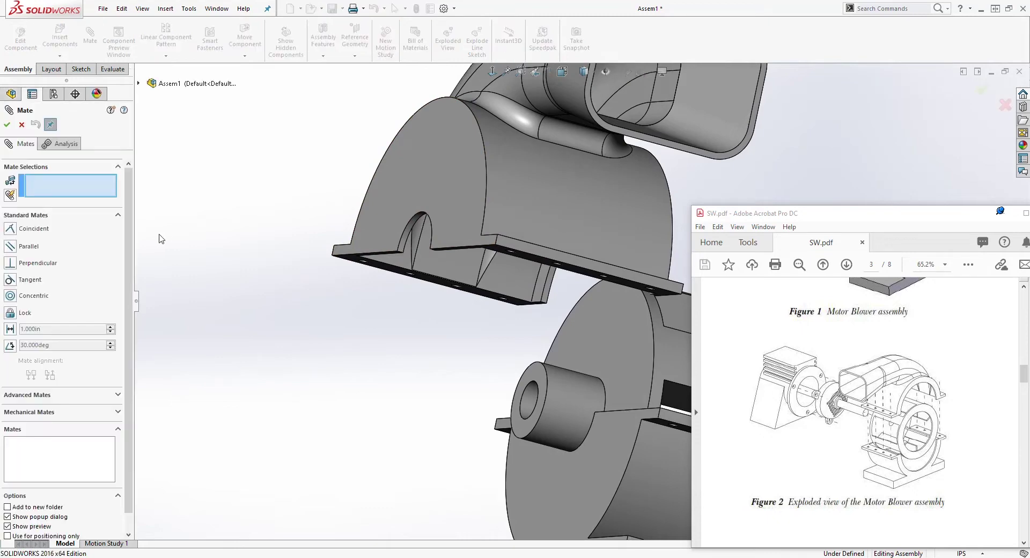
{"action": "scroll", "coordinate": [433, 237], "scroll_direction": "down", "scroll_amount": 3}
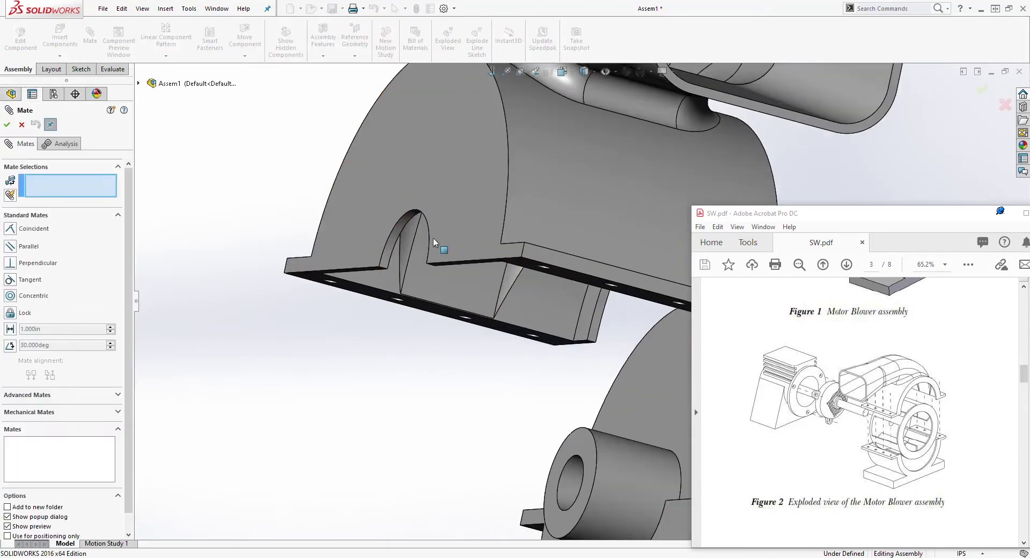
{"action": "left_click", "coordinate": [402, 224]}
{"action": "scroll", "coordinate": [401, 224], "scroll_direction": "up", "scroll_amount": 8}
{"action": "middle_click_drag", "start_coordinate": [563, 397], "coordinate": [557, 365]}
{"action": "scroll", "coordinate": [558, 364], "scroll_direction": "up", "scroll_amount": 5}
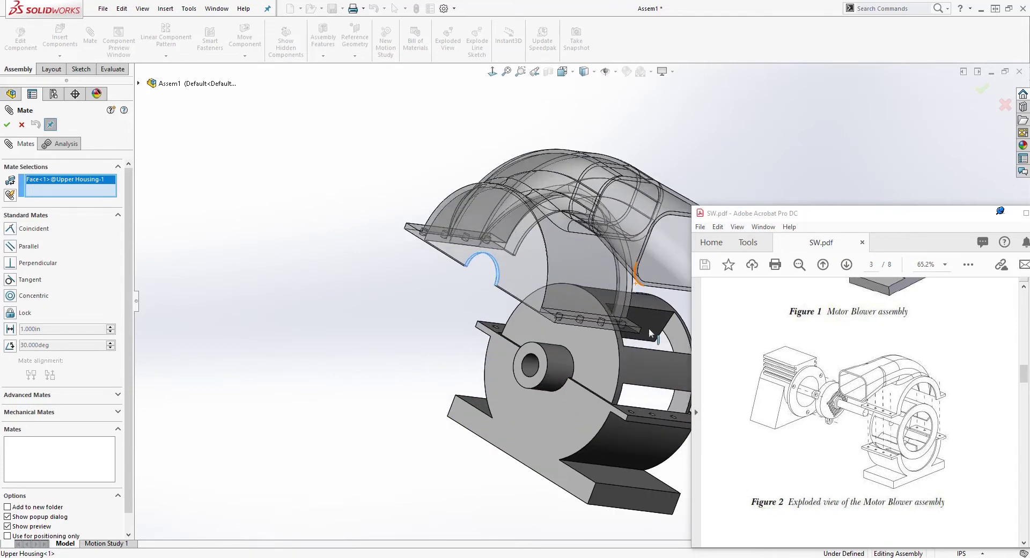
{"action": "left_click", "coordinate": [559, 358]}
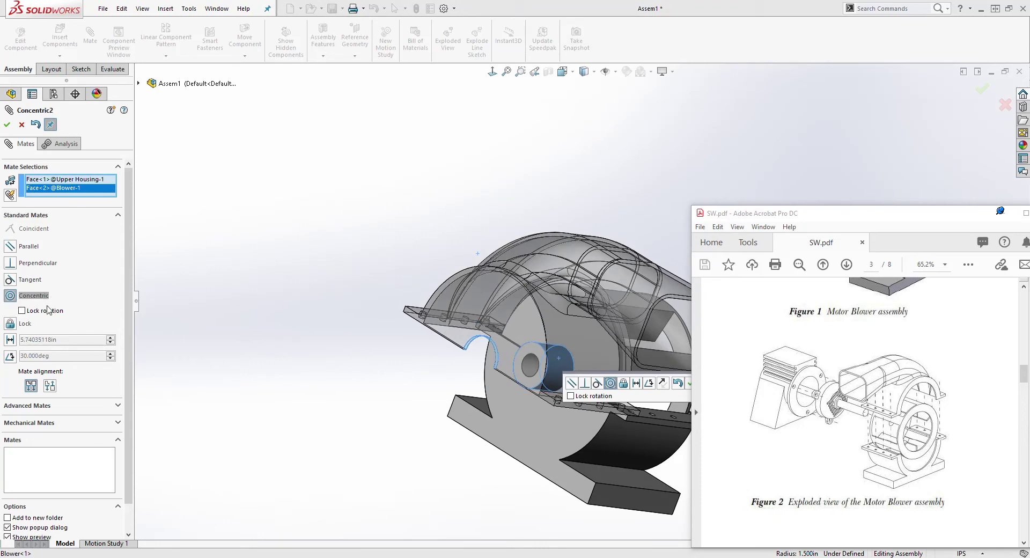
{"action": "left_click", "coordinate": [7, 125]}
- Add a concentric mate between the upper housing flange's end bolt hole and the matching lower housing flange hole, finishing the Mate command
{"action": "middle_click_drag", "start_coordinate": [127, 229], "coordinate": [134, 284]}
{"action": "key", "text": "f"}
{"action": "scroll", "coordinate": [590, 322], "scroll_direction": "down", "scroll_amount": 8}
{"action": "scroll", "coordinate": [441, 403], "scroll_direction": "down", "scroll_amount": 5}
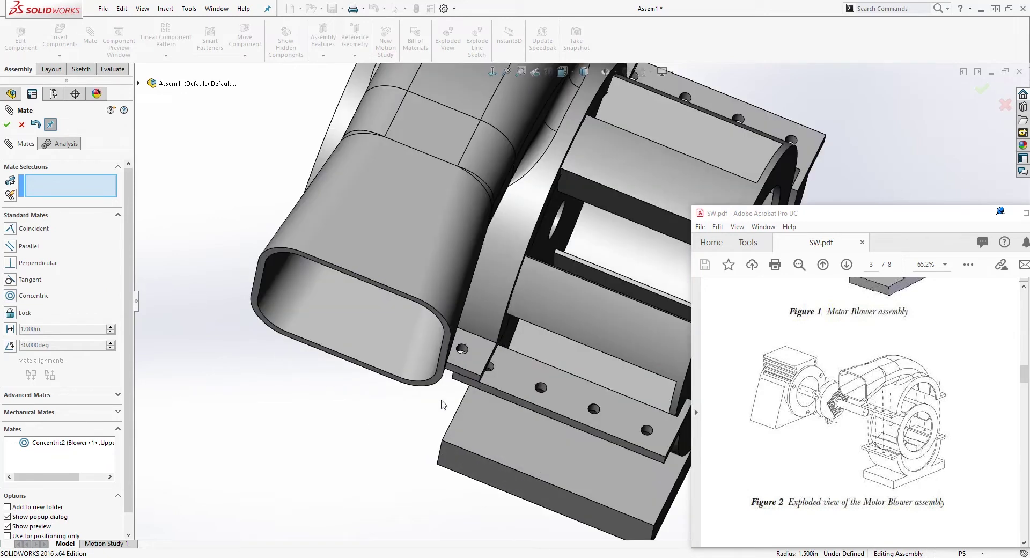
{"action": "scroll", "coordinate": [649, 445], "scroll_direction": "up", "scroll_amount": 8}
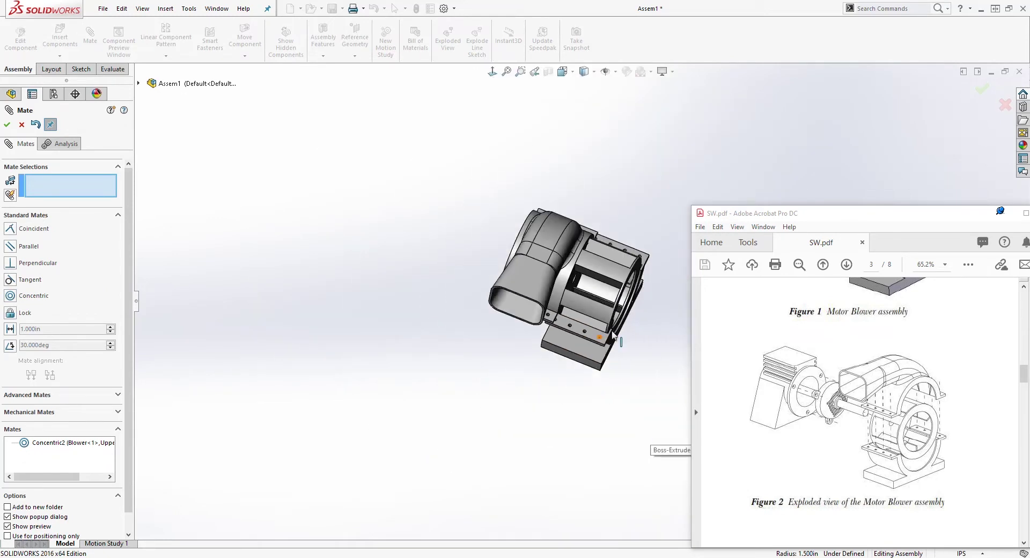
{"action": "scroll", "coordinate": [573, 321], "scroll_direction": "down", "scroll_amount": 10}
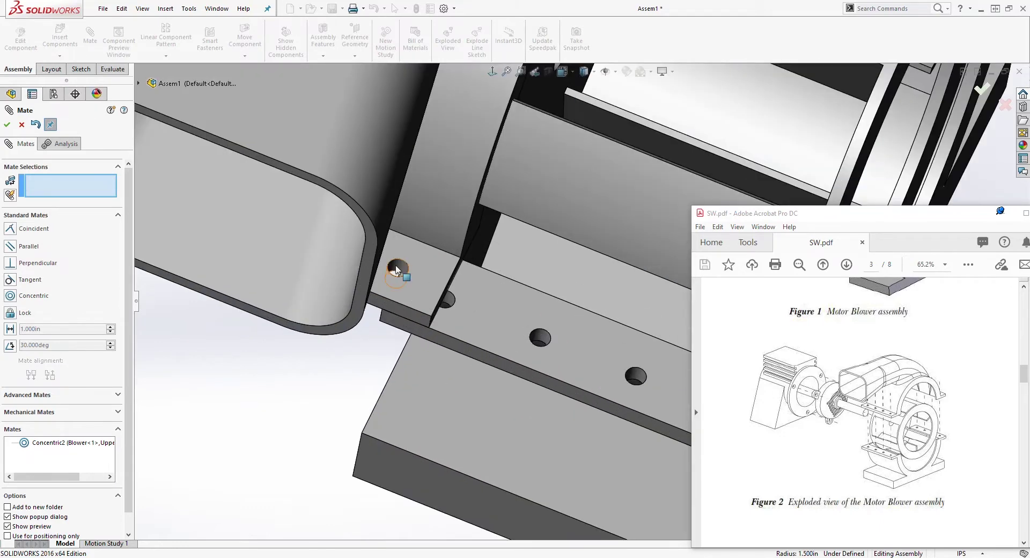
{"action": "left_click", "coordinate": [396, 270]}
{"action": "scroll", "coordinate": [408, 290], "scroll_direction": "up", "scroll_amount": 10}
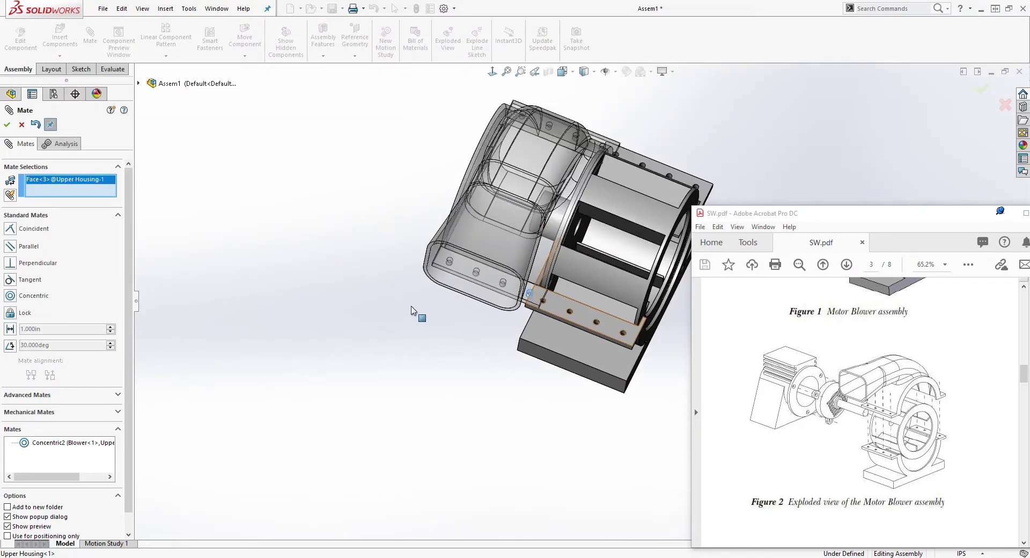
{"action": "scroll", "coordinate": [609, 341], "scroll_direction": "down", "scroll_amount": 6}
{"action": "scroll", "coordinate": [584, 321], "scroll_direction": "down", "scroll_amount": 5}
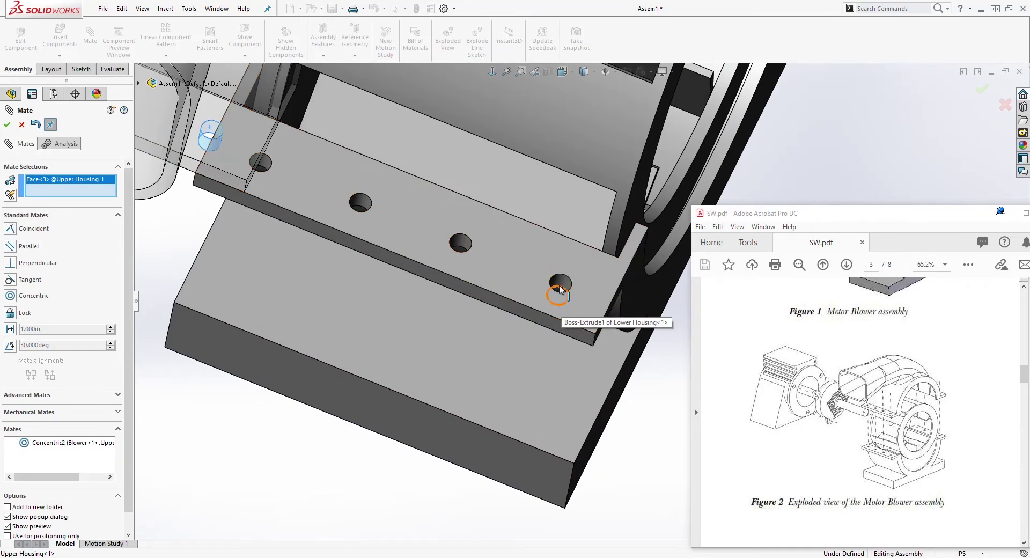
{"action": "left_click", "coordinate": [559, 285]}
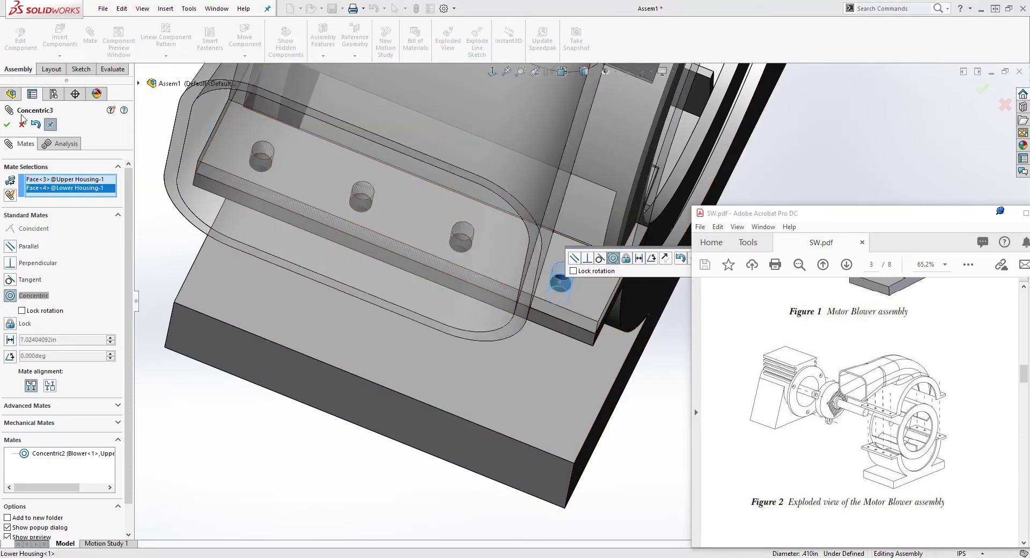
{"action": "left_click", "coordinate": [7, 124]}
{"action": "scroll", "coordinate": [356, 314], "scroll_direction": "up", "scroll_amount": 5}
{"action": "key", "text": "Escape"}
{"action": "middle_click_drag", "start_coordinate": [379, 306], "coordinate": [578, 272]}
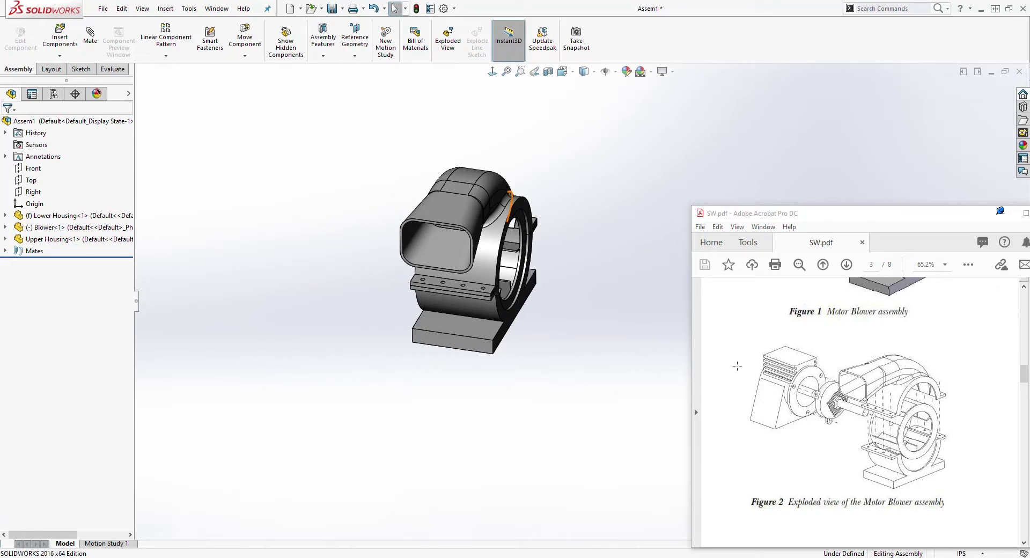
- Insert the Shaft part from the Desktop, placing it freely beside the blower housing
{"action": "left_click", "coordinate": [60, 39]}
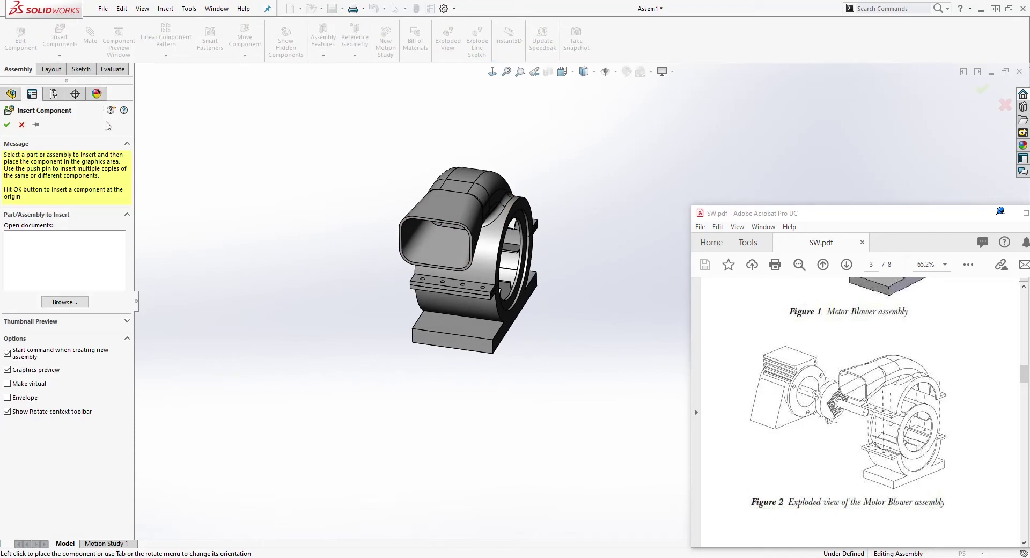
{"action": "left_click", "coordinate": [65, 302]}
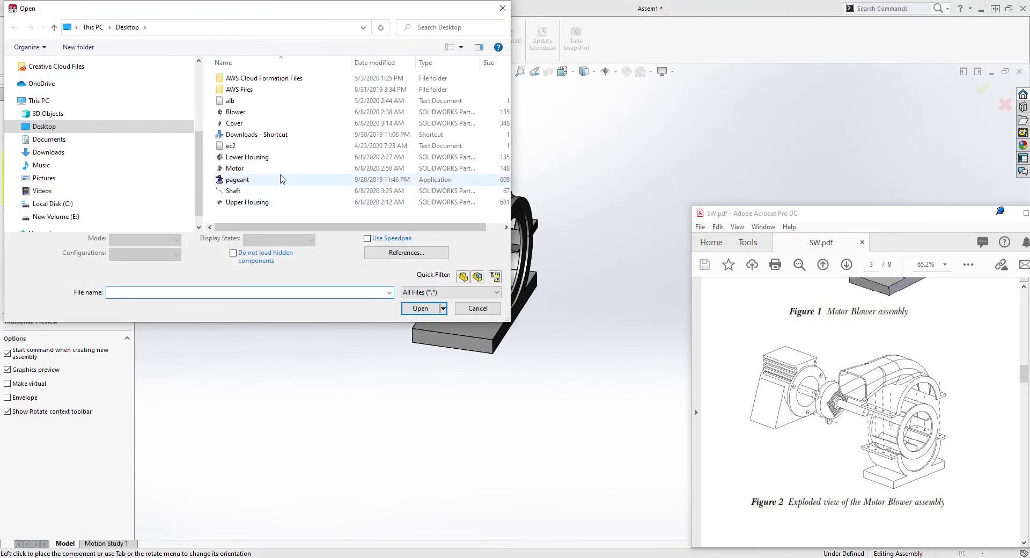
{"action": "left_click", "coordinate": [240, 191]}
{"action": "left_click", "coordinate": [420, 303]}
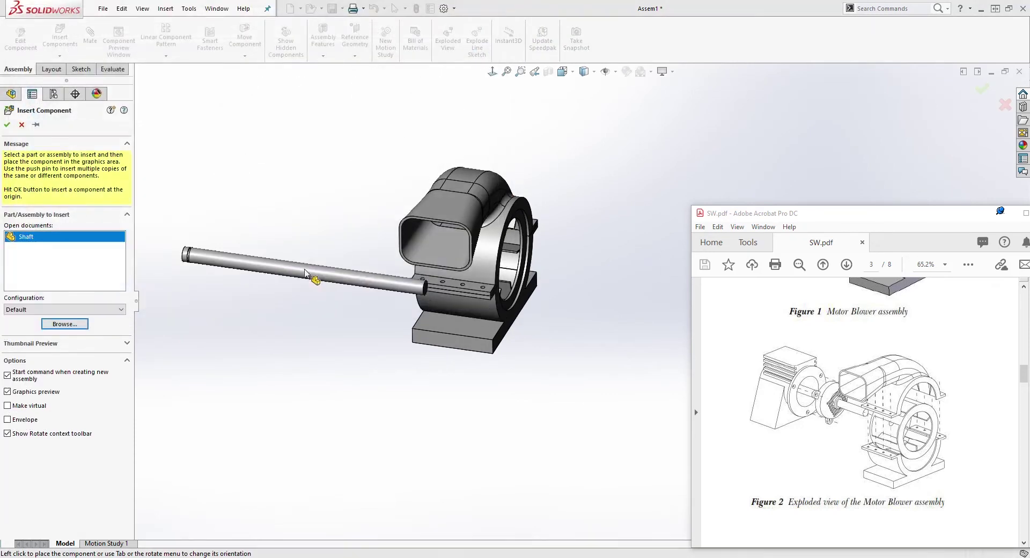
{"action": "left_click", "coordinate": [270, 233]}
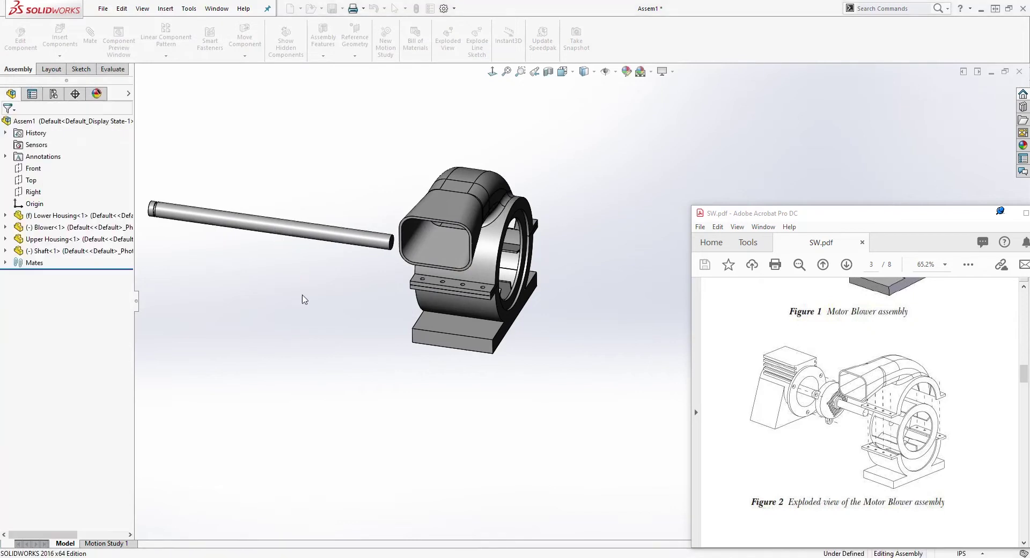
- Add a concentric mate between the shaft's cylindrical face and the bore of the blower's hub
{"action": "middle_click_drag", "start_coordinate": [307, 304], "coordinate": [378, 293]}
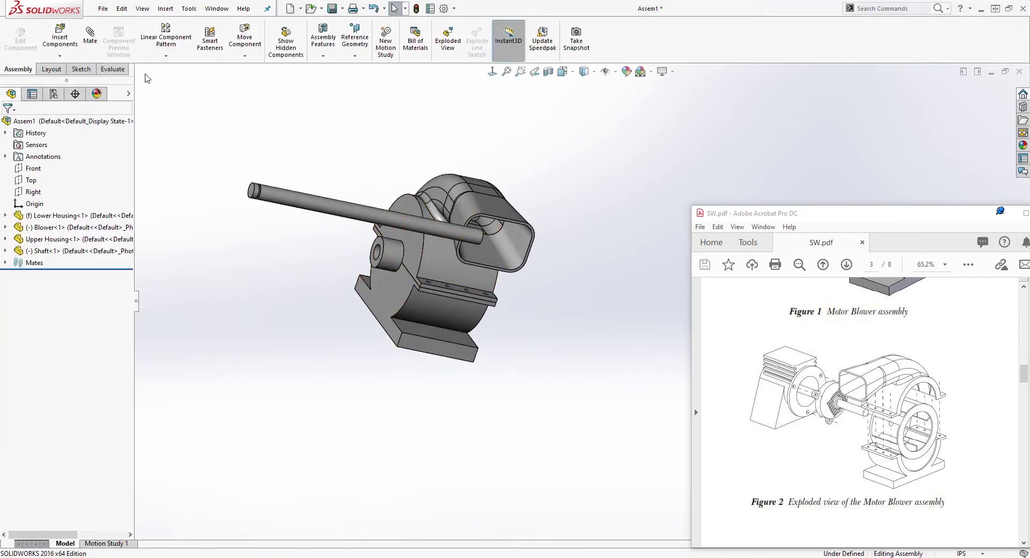
{"action": "left_click", "coordinate": [413, 228]}
{"action": "scroll", "coordinate": [400, 268], "scroll_direction": "down", "scroll_amount": 3}
{"action": "scroll", "coordinate": [429, 263], "scroll_direction": "down", "scroll_amount": 3}
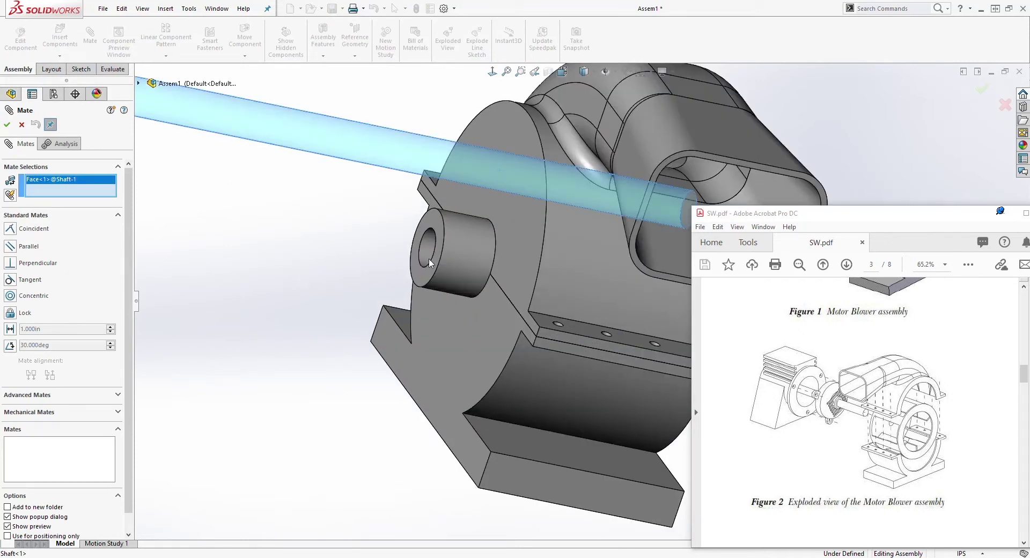
{"action": "left_click", "coordinate": [431, 248]}
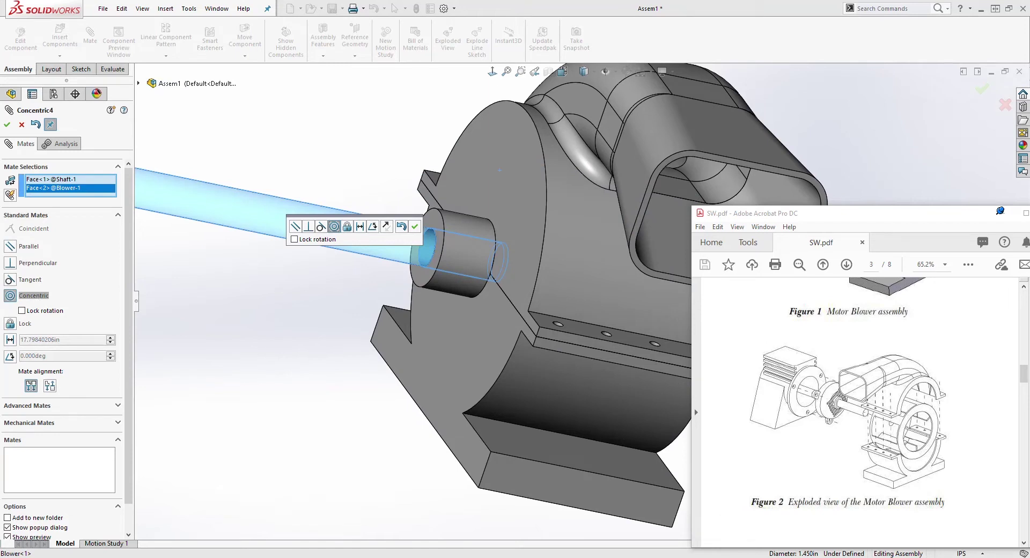
{"action": "left_click", "coordinate": [8, 127]}
{"action": "scroll", "coordinate": [476, 336], "scroll_direction": "up", "scroll_amount": 5}
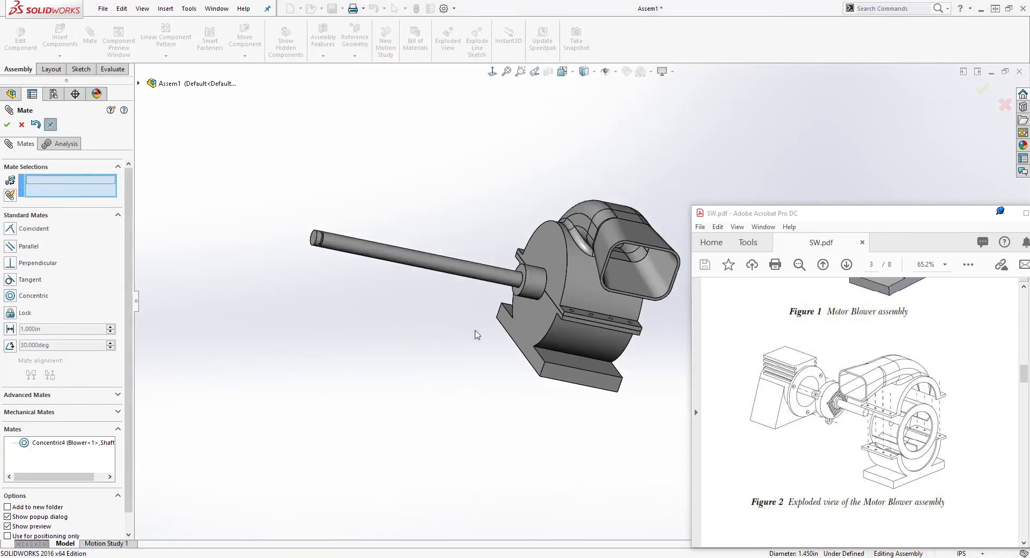
- Slide the shaft along its axis out of the blower hub and leave the Mate command
{"action": "left_click_drag", "start_coordinate": [523, 284], "coordinate": [456, 258]}
{"action": "key", "text": "Escape"}
{"action": "scroll", "coordinate": [519, 283], "scroll_direction": "down", "scroll_amount": 3}
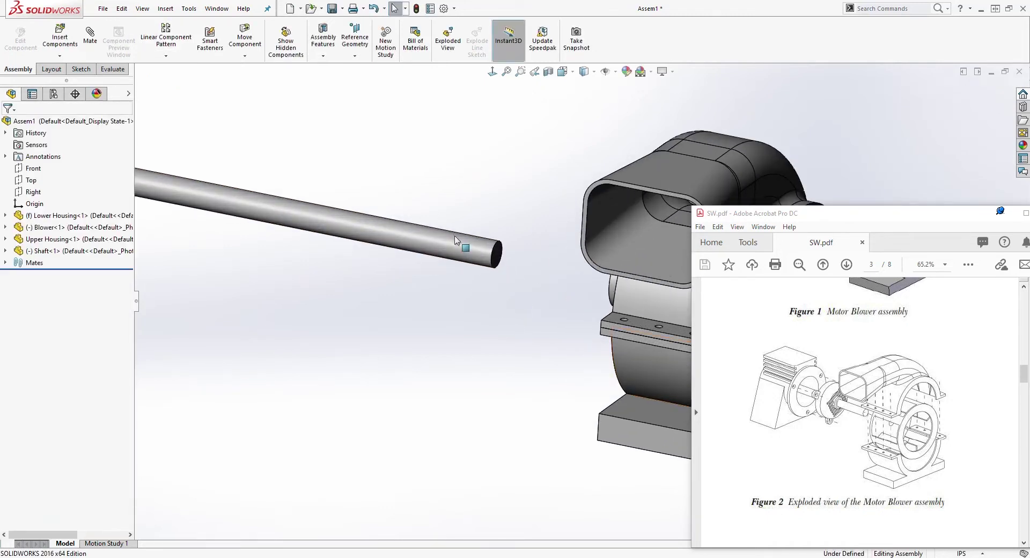
- Add a coincident mate between the shaft's flat end face and the blower's inner disc face between the blades
{"action": "left_click", "coordinate": [98, 35]}
{"action": "middle_click_drag", "start_coordinate": [546, 281], "coordinate": [485, 256]}
{"action": "left_click", "coordinate": [485, 256]}
{"action": "scroll", "coordinate": [478, 342], "scroll_direction": "up", "scroll_amount": 3}
{"action": "scroll", "coordinate": [568, 388], "scroll_direction": "up", "scroll_amount": 3}
{"action": "scroll", "coordinate": [657, 336], "scroll_direction": "down", "scroll_amount": 5}
{"action": "middle_click_drag", "start_coordinate": [629, 323], "coordinate": [560, 316]}
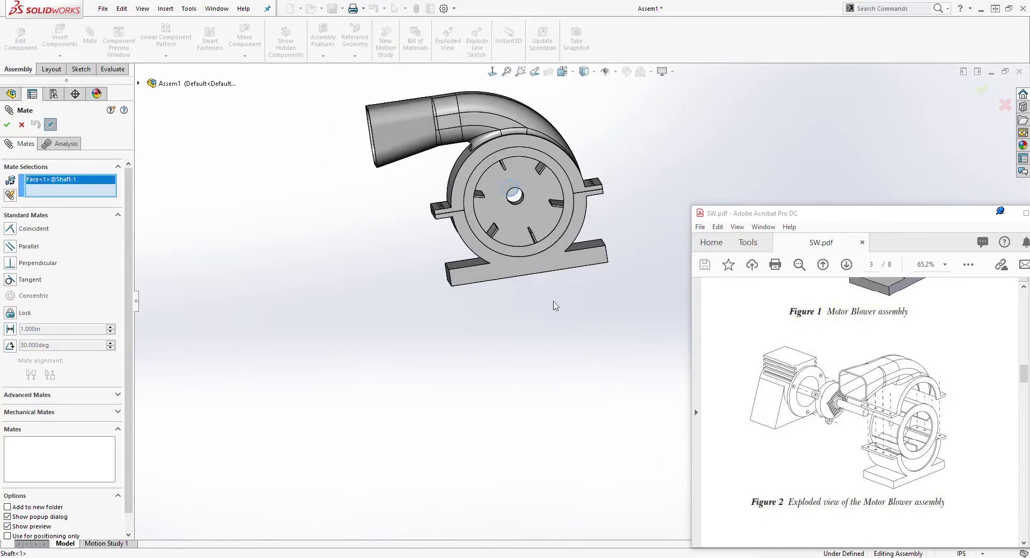
{"action": "left_click", "coordinate": [530, 189]}
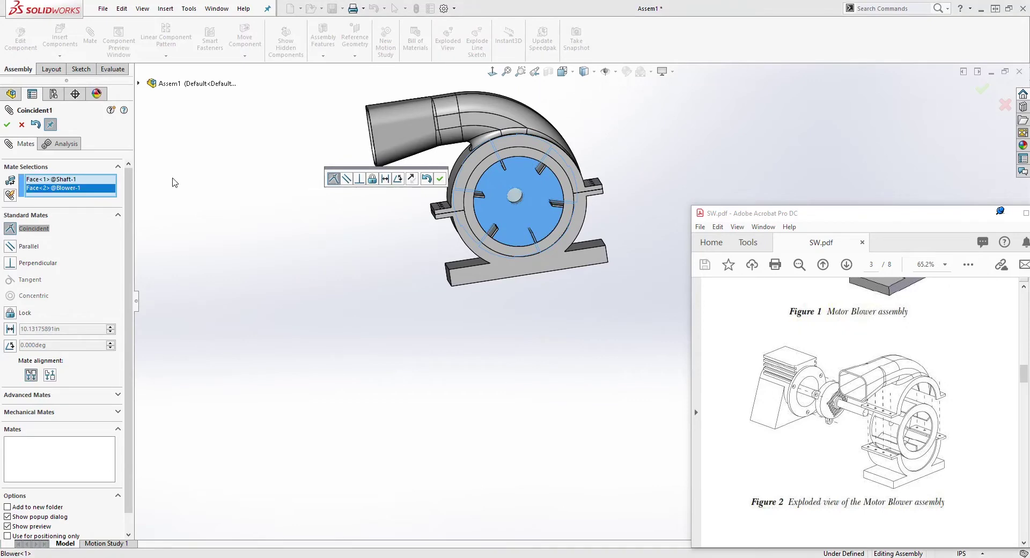
{"action": "left_click", "coordinate": [6, 125]}
{"action": "middle_click_drag", "start_coordinate": [476, 356], "coordinate": [493, 294]}
{"action": "key", "text": "Escape"}
- Insert the Motor part from the Desktop, placing it freely near the shaft's free end
{"action": "middle_click_drag", "start_coordinate": [576, 315], "coordinate": [524, 285]}
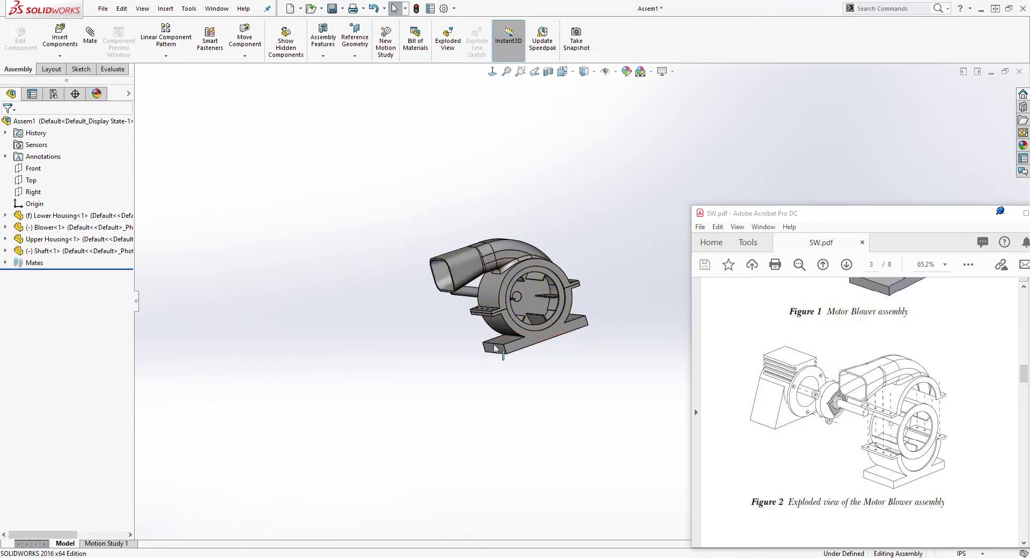
{"action": "middle_click_drag", "start_coordinate": [537, 308], "coordinate": [454, 350]}
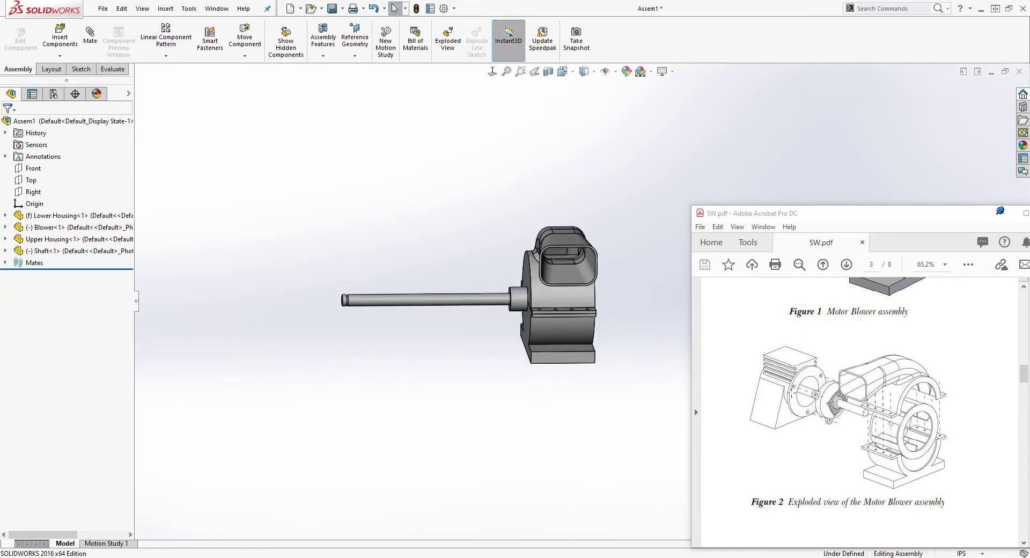
{"action": "left_click", "coordinate": [61, 38]}
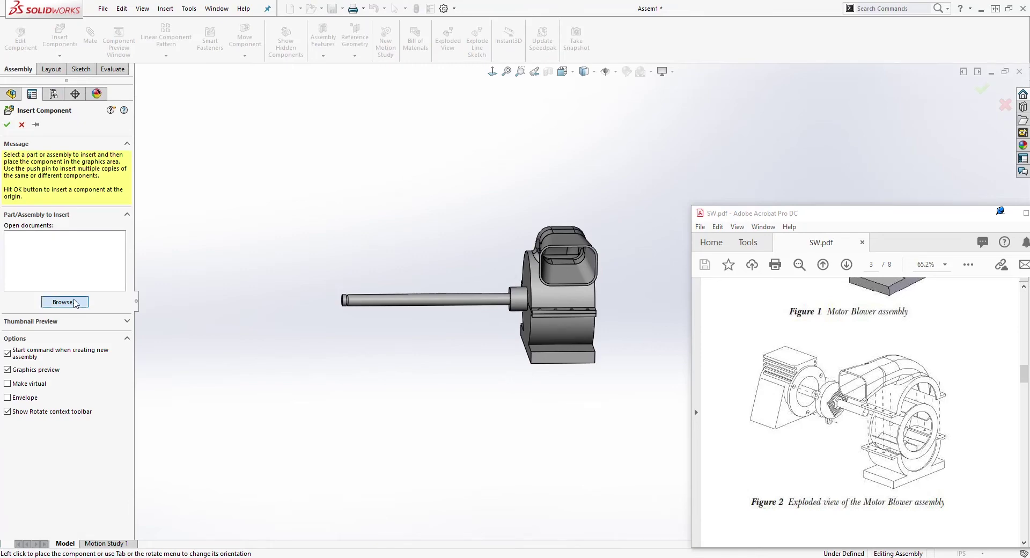
{"action": "left_click", "coordinate": [75, 302]}
{"action": "left_click", "coordinate": [238, 171]}
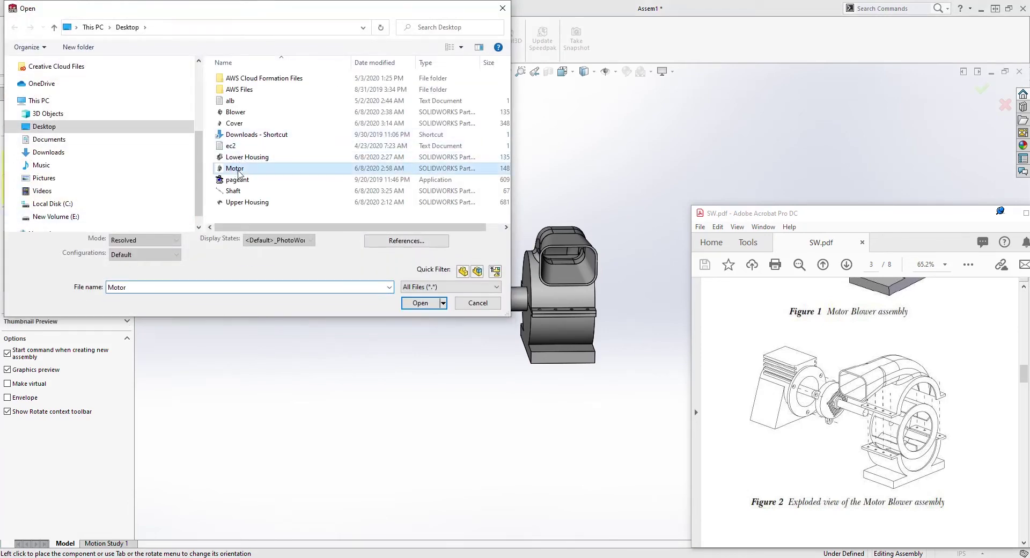
{"action": "left_click", "coordinate": [420, 303]}
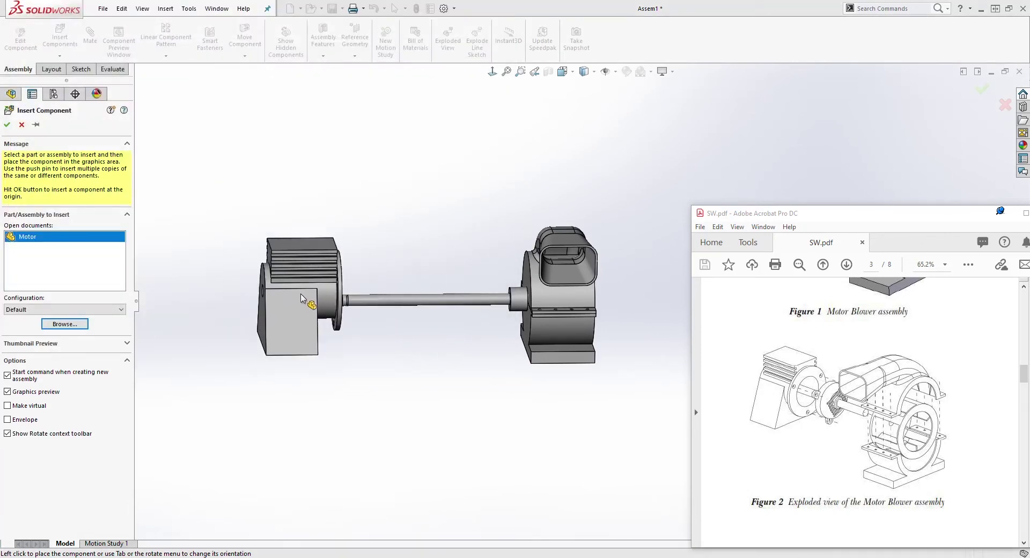
{"action": "left_click", "coordinate": [279, 290]}
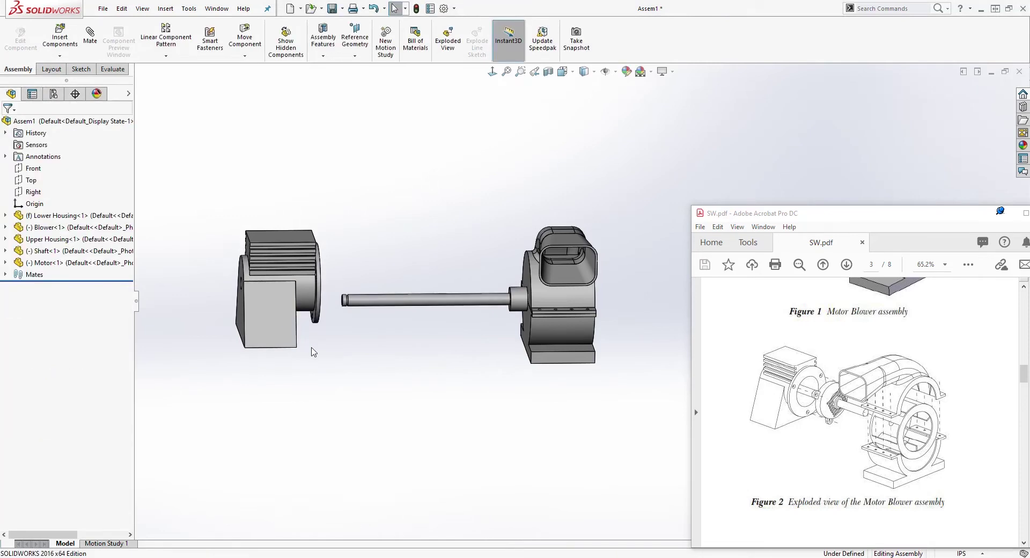
- Add a concentric mate between the shaft's cylindrical face and the hole in the motor's rear wall, finishing the Mate command
{"action": "middle_click_drag", "start_coordinate": [394, 377], "coordinate": [413, 271]}
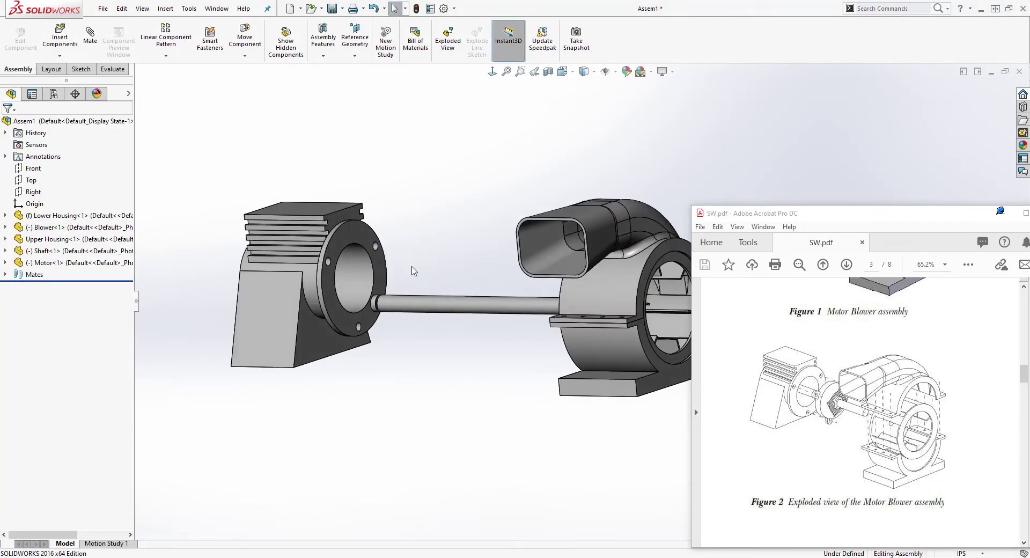
{"action": "left_click", "coordinate": [90, 34]}
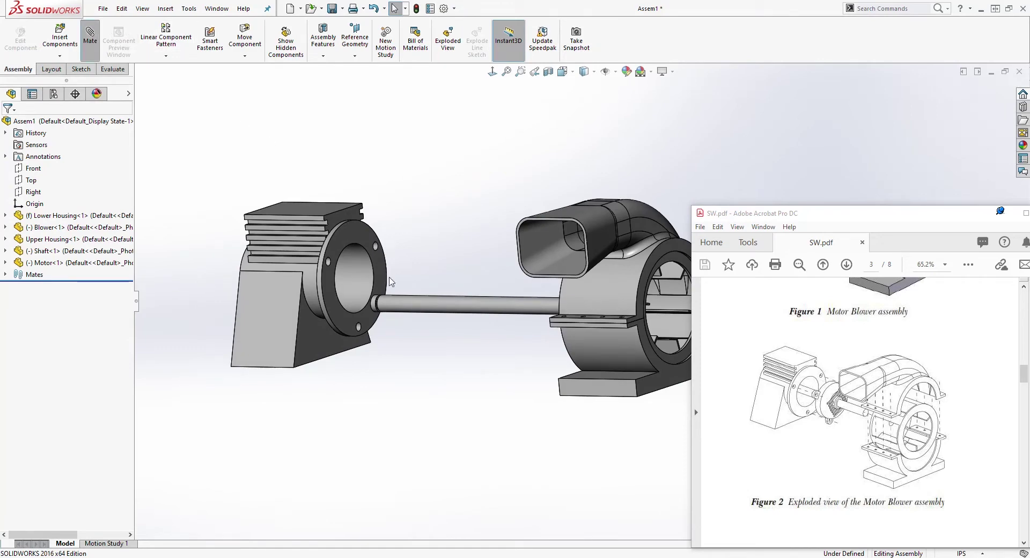
{"action": "left_click", "coordinate": [401, 301]}
{"action": "scroll", "coordinate": [402, 300], "scroll_direction": "down", "scroll_amount": 2}
{"action": "middle_click_drag", "start_coordinate": [369, 298], "coordinate": [192, 300]}
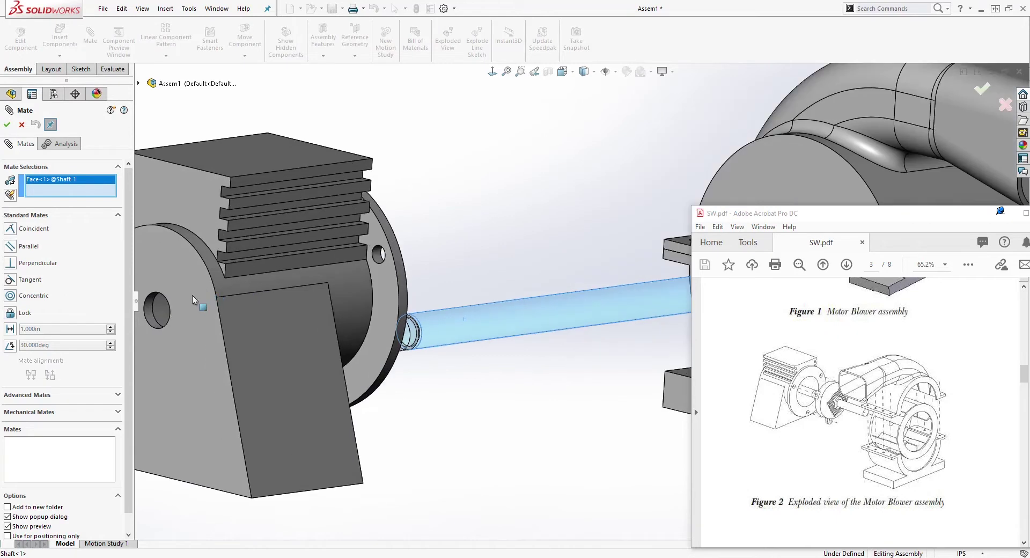
{"action": "scroll", "coordinate": [171, 308], "scroll_direction": "down", "scroll_amount": 2}
{"action": "left_click", "coordinate": [189, 310]}
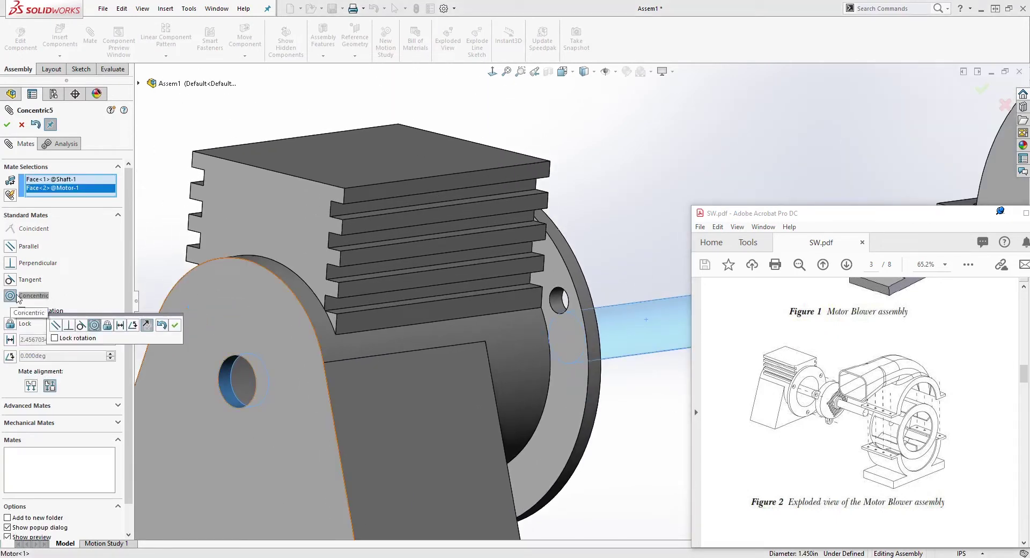
{"action": "left_click", "coordinate": [175, 326]}
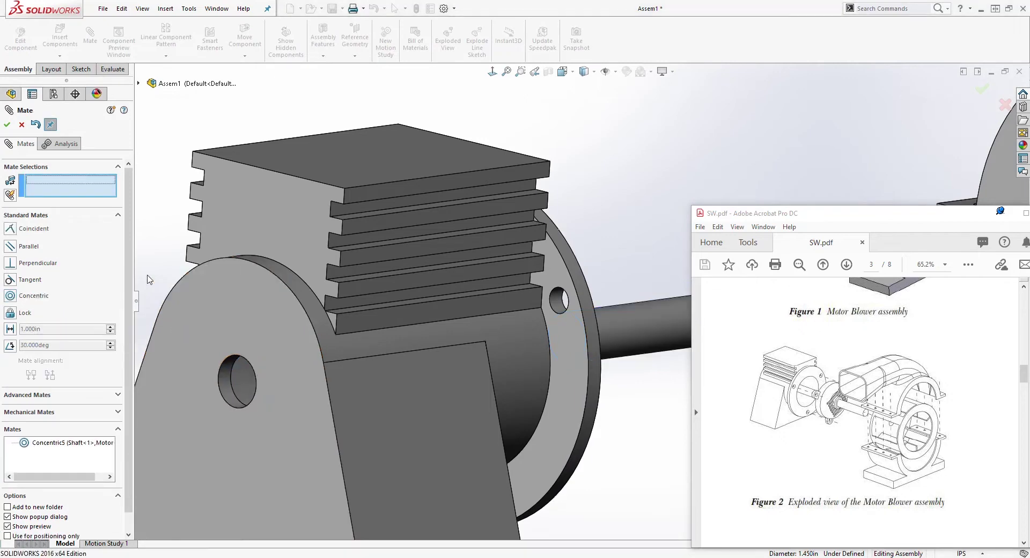
{"action": "left_click", "coordinate": [7, 126]}
{"action": "scroll", "coordinate": [400, 346], "scroll_direction": "up", "scroll_amount": 5}
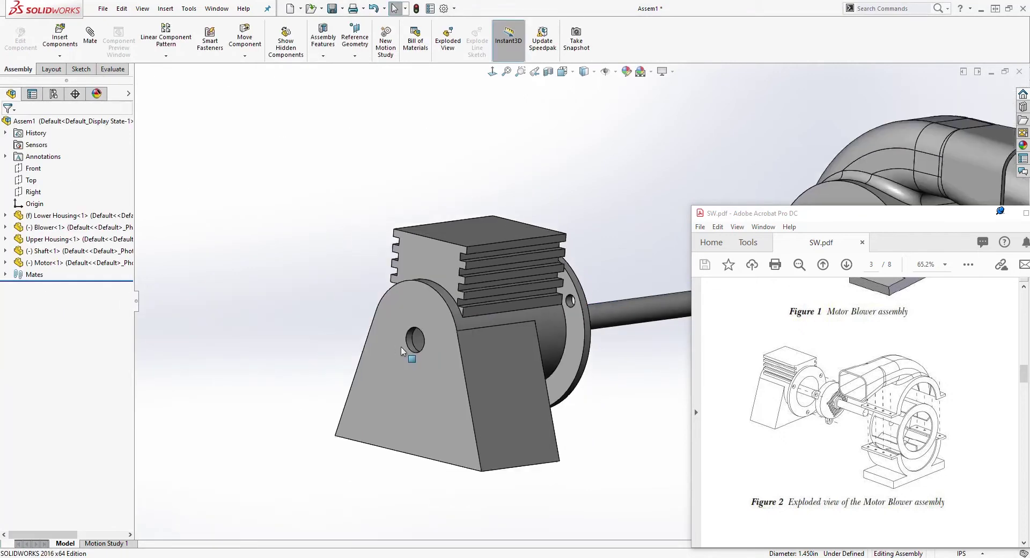
{"action": "middle_click_drag", "start_coordinate": [437, 370], "coordinate": [366, 229]}
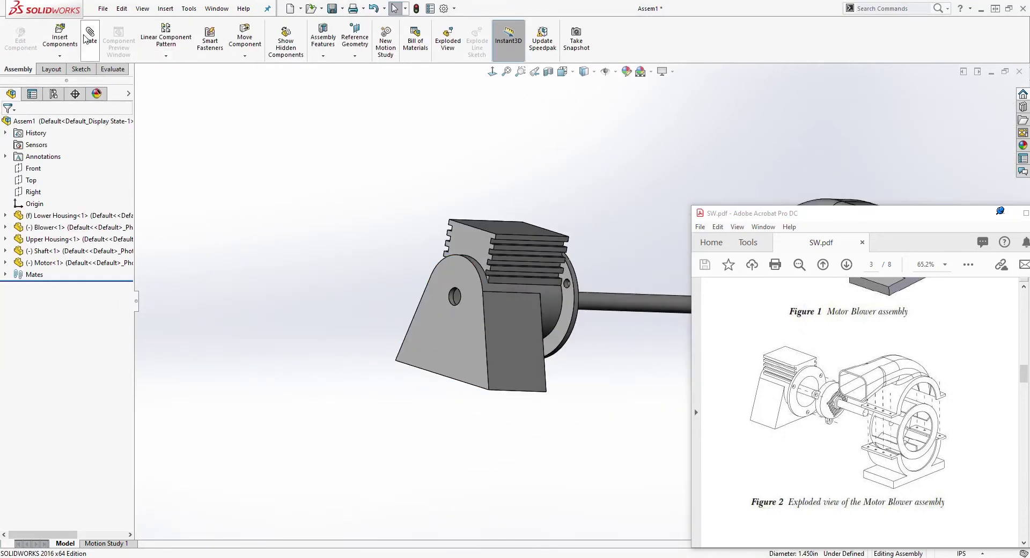
- Add a coincident mate between the shaft's free end face and the motor's outer rear face, finishing the Mate command
{"action": "middle_click_drag", "start_coordinate": [570, 384], "coordinate": [547, 404]}
{"action": "scroll", "coordinate": [579, 306], "scroll_direction": "down", "scroll_amount": 5}
{"action": "scroll", "coordinate": [552, 319], "scroll_direction": "down", "scroll_amount": 3}
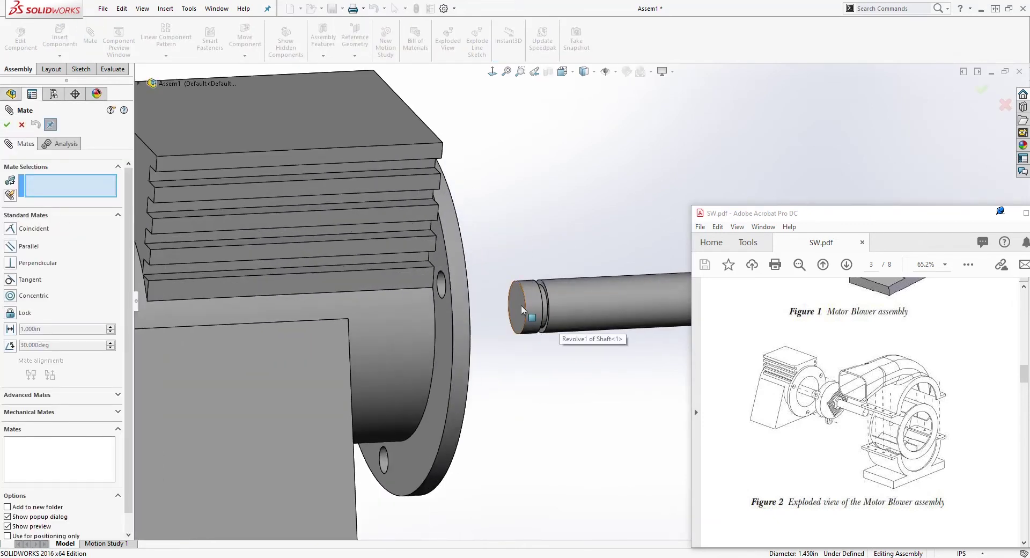
{"action": "left_click", "coordinate": [520, 305]}
{"action": "scroll", "coordinate": [456, 343], "scroll_direction": "up", "scroll_amount": 4}
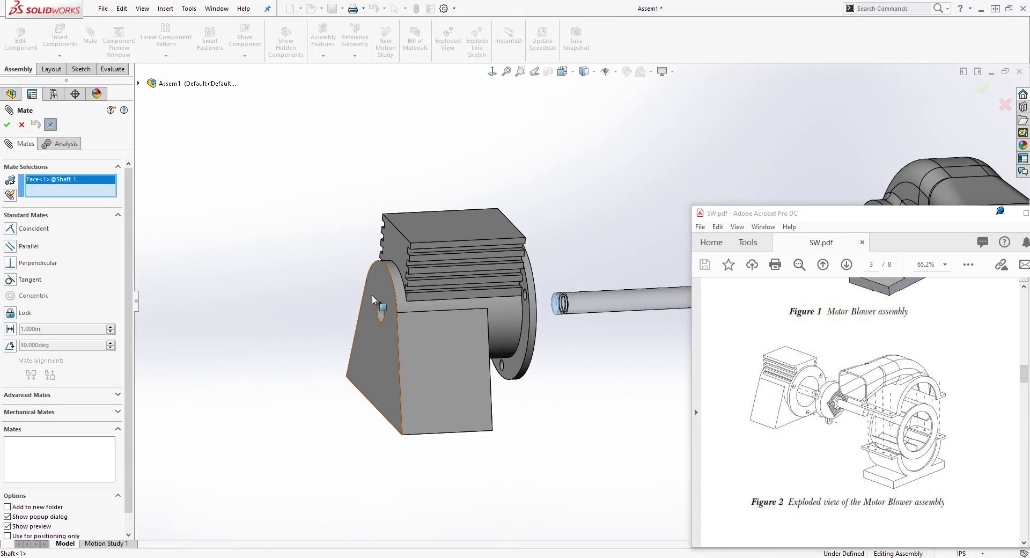
{"action": "left_click", "coordinate": [375, 286]}
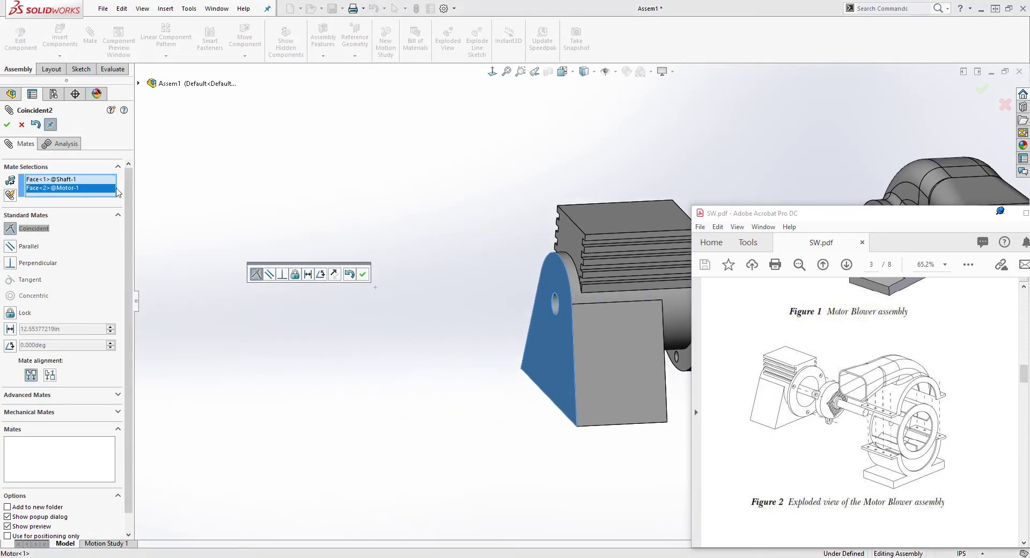
{"action": "left_click", "coordinate": [7, 124]}
{"action": "scroll", "coordinate": [385, 351], "scroll_direction": "up", "scroll_amount": 3}
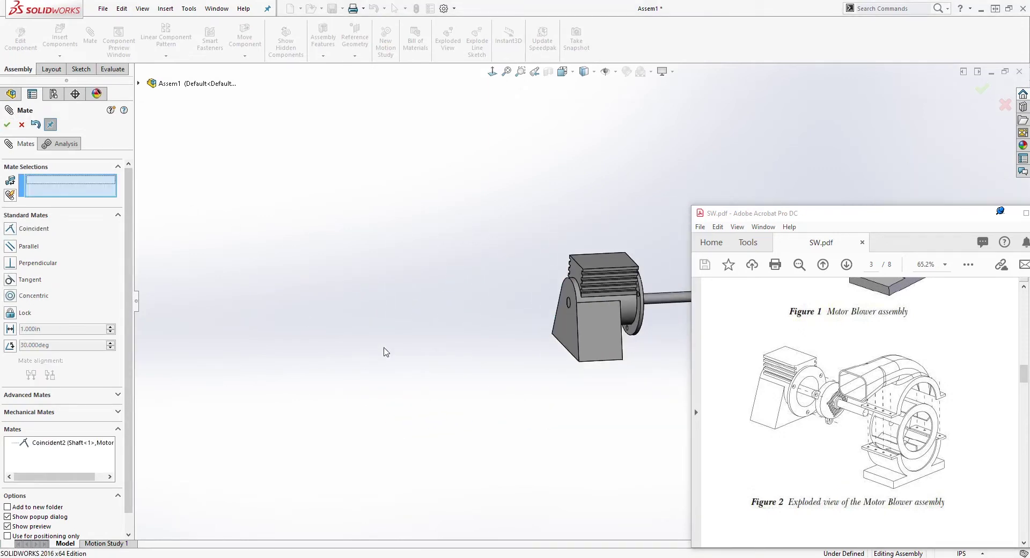
{"action": "mouse_move", "coordinate": [750, 181]}
{"action": "middle_mouse_down"}
{"action": "mouse_move", "coordinate": [706, 129]}
{"action": "mouse_move", "coordinate": [607, 145]}
{"action": "mouse_move", "coordinate": [770, 185]}
{"action": "middle_mouse_up"}
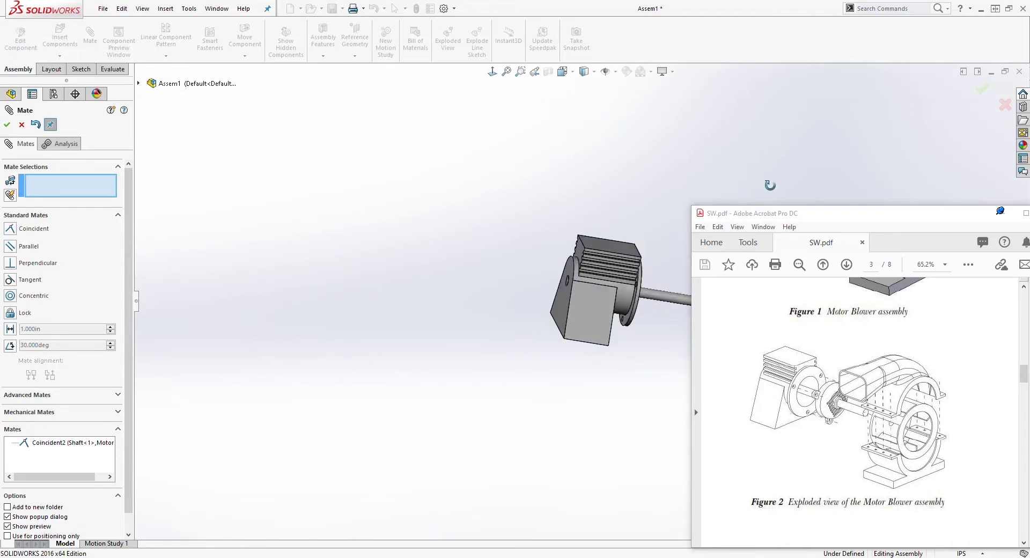
{"action": "middle_click_drag", "start_coordinate": [869, 173], "coordinate": [287, 400], "text": "ctrl"}
{"action": "key", "text": "Escape"}
- Add a coincident mate between the motor's Front plane and the assembly's Front plane, finishing the Mate command
{"action": "mouse_move", "coordinate": [287, 400]}
{"action": "left_mouse_down"}
{"action": "mouse_move", "coordinate": [272, 329]}
{"action": "mouse_move", "coordinate": [295, 422]}
{"action": "mouse_move", "coordinate": [281, 418]}
{"action": "mouse_move", "coordinate": [275, 389]}
{"action": "left_mouse_up"}
{"action": "left_click", "coordinate": [45, 316]}
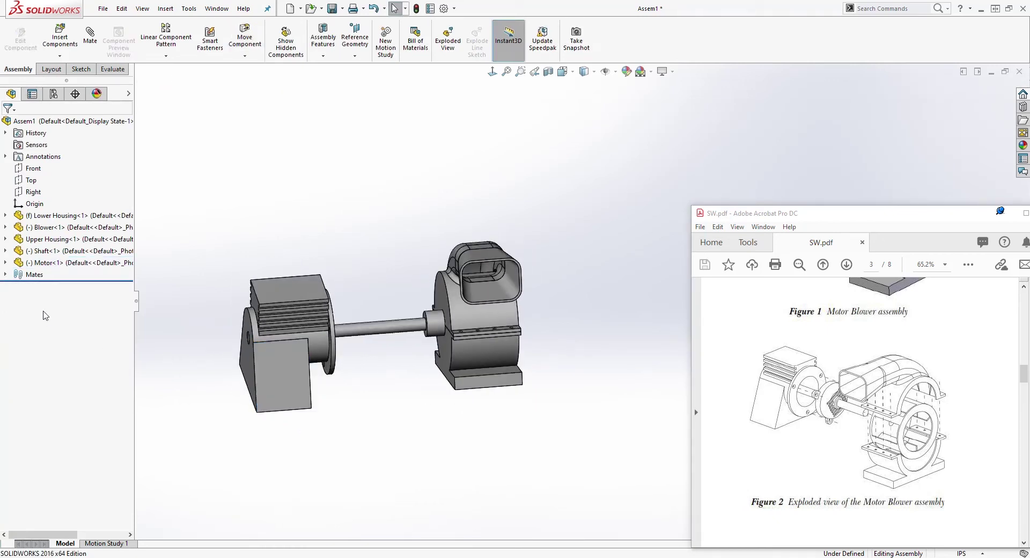
{"action": "left_click", "coordinate": [6, 263]}
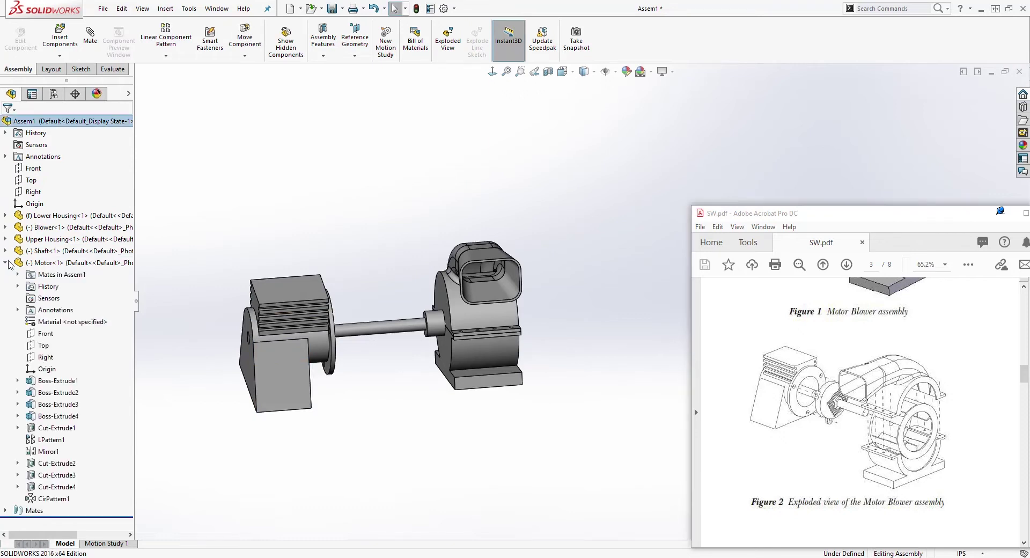
{"action": "left_click", "coordinate": [52, 337]}
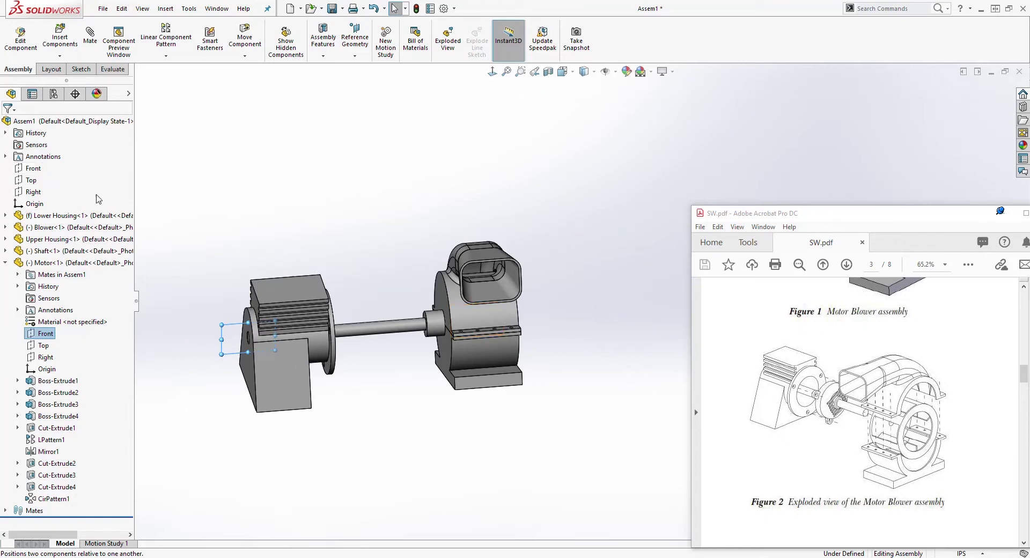
{"action": "left_click", "coordinate": [38, 170], "text": "ctrl"}
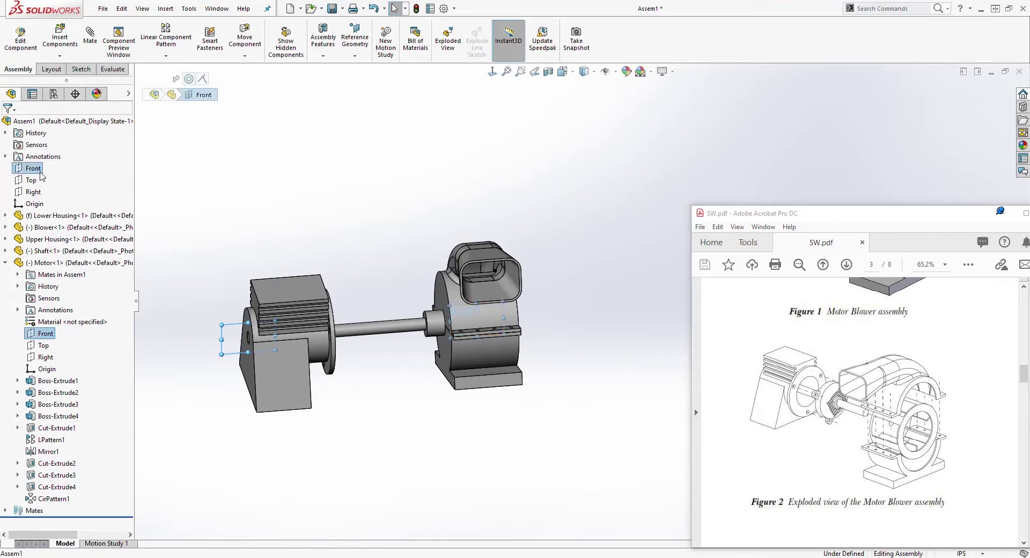
{"action": "left_click", "coordinate": [239, 168]}
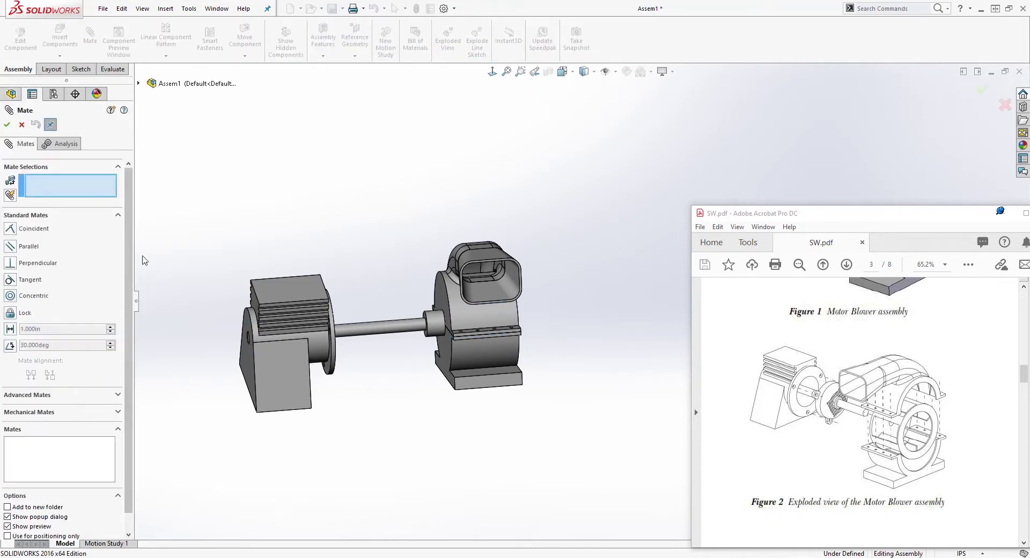
{"action": "left_click", "coordinate": [138, 83]}
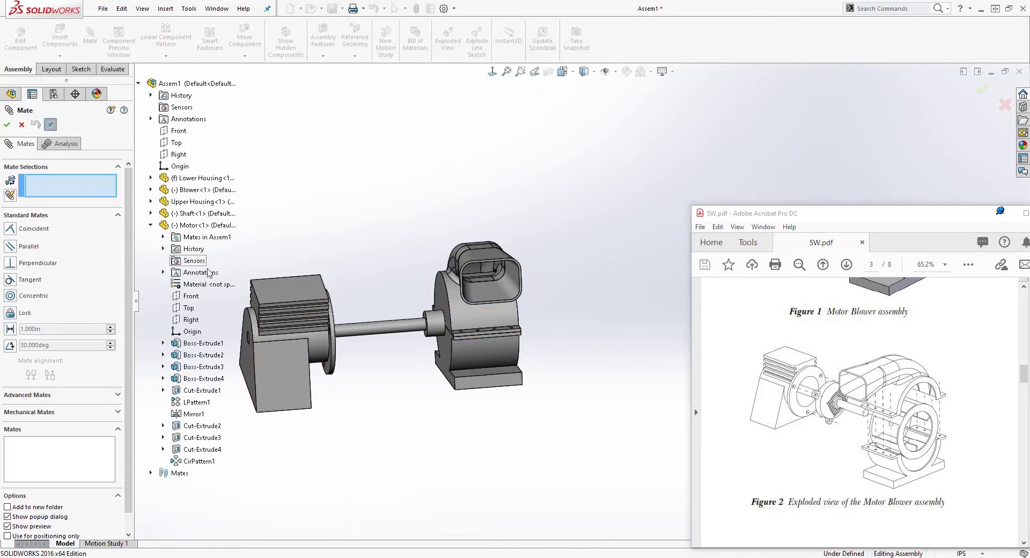
{"action": "left_click", "coordinate": [193, 296]}
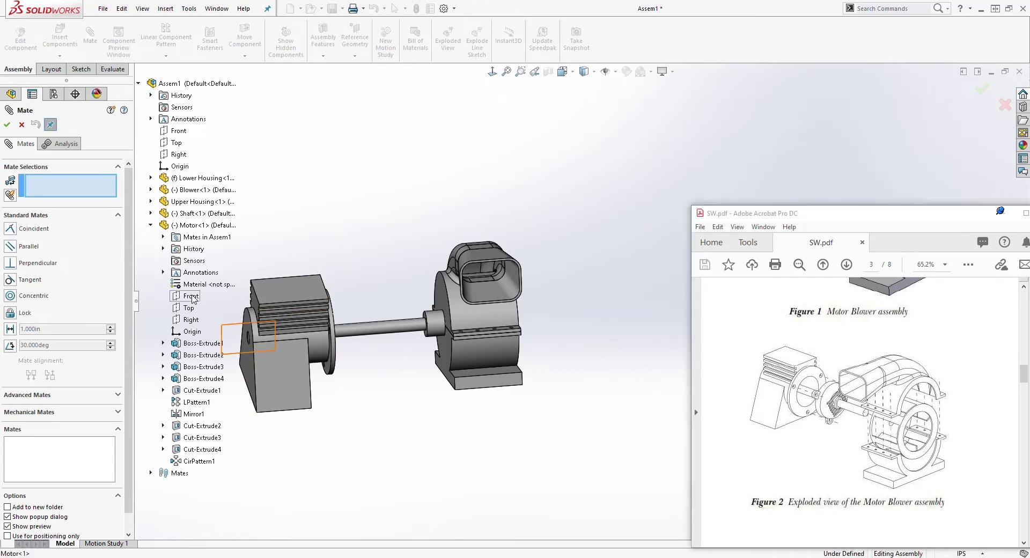
{"action": "left_click", "coordinate": [178, 132]}
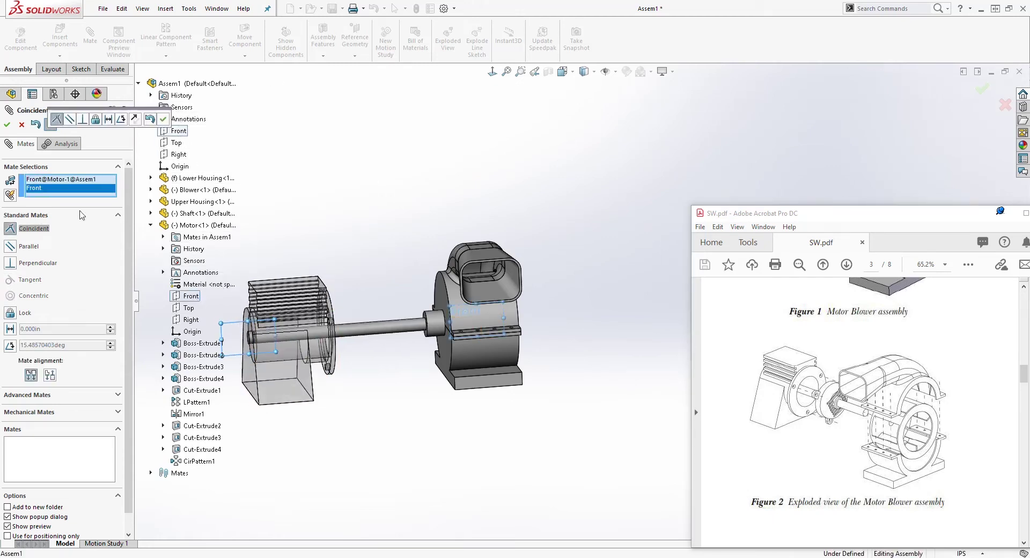
{"action": "left_click", "coordinate": [7, 127]}
{"action": "key", "text": "Escape"}
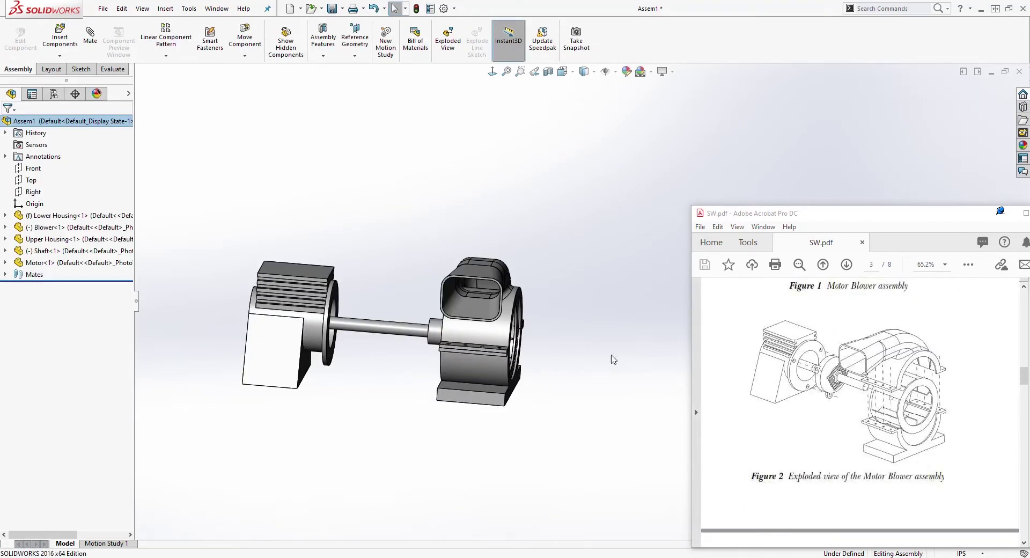
- Insert the Cover part from the Desktop, placing it freely near the shaft between the motor and the housing
{"action": "left_click", "coordinate": [60, 39]}
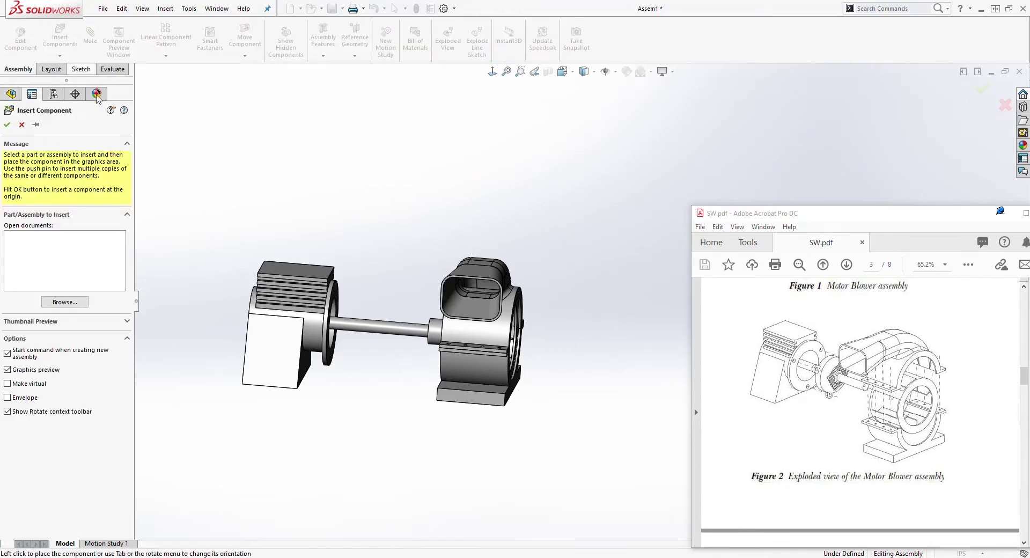
{"action": "left_click", "coordinate": [64, 302]}
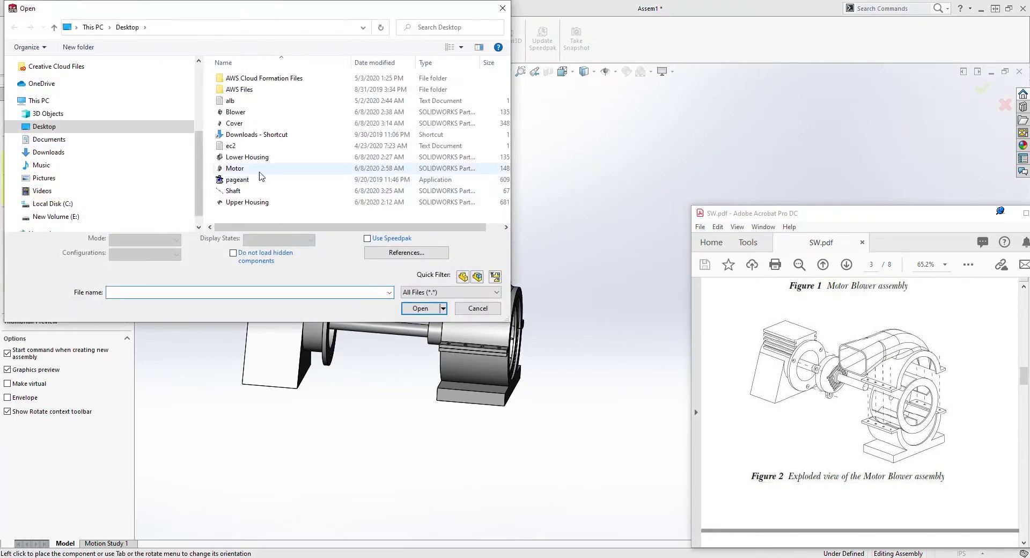
{"action": "left_click", "coordinate": [235, 123]}
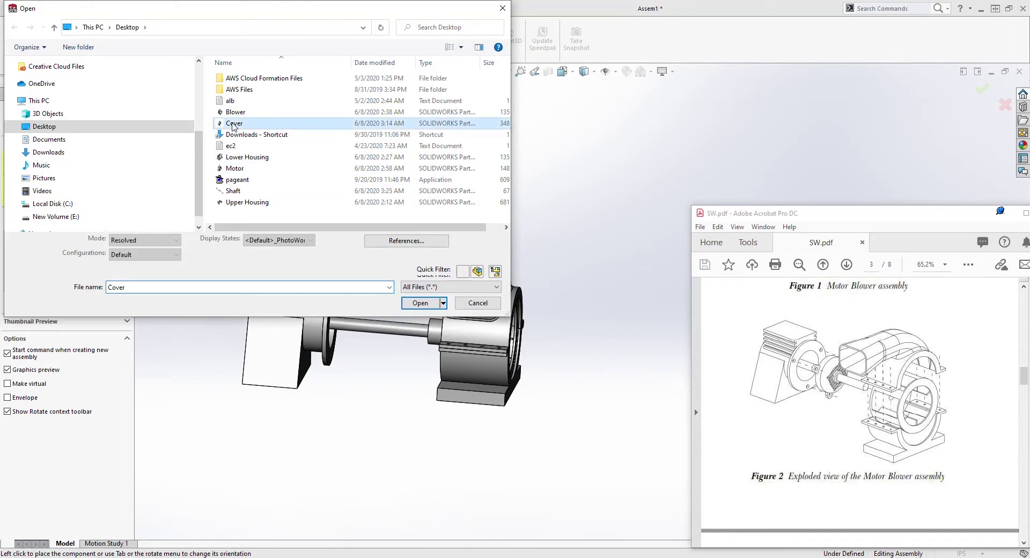
{"action": "left_click", "coordinate": [420, 303]}
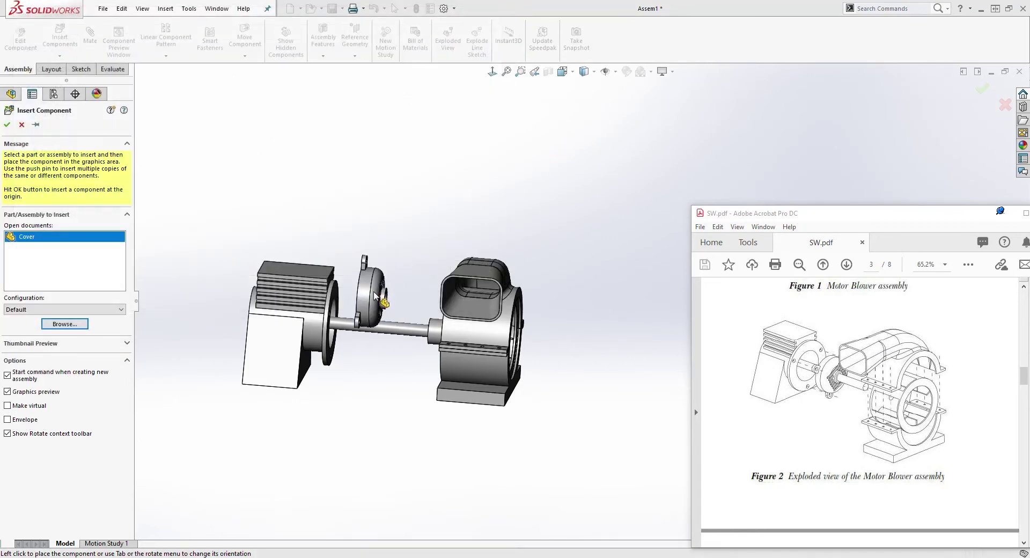
{"action": "left_click", "coordinate": [384, 297]}
- Add a concentric mate between the cover's central hole and the shaft's cylindrical face
{"action": "middle_click_drag", "start_coordinate": [370, 343], "coordinate": [343, 354]}
{"action": "scroll", "coordinate": [365, 279], "scroll_direction": "down", "scroll_amount": 5}
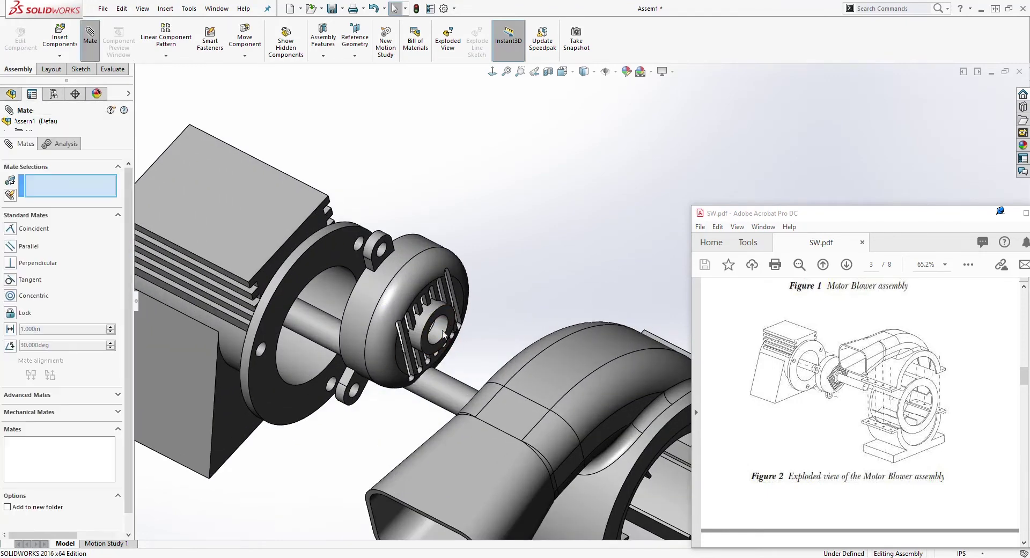
{"action": "left_click", "coordinate": [448, 331]}
{"action": "middle_click_drag", "start_coordinate": [448, 331], "coordinate": [503, 270]}
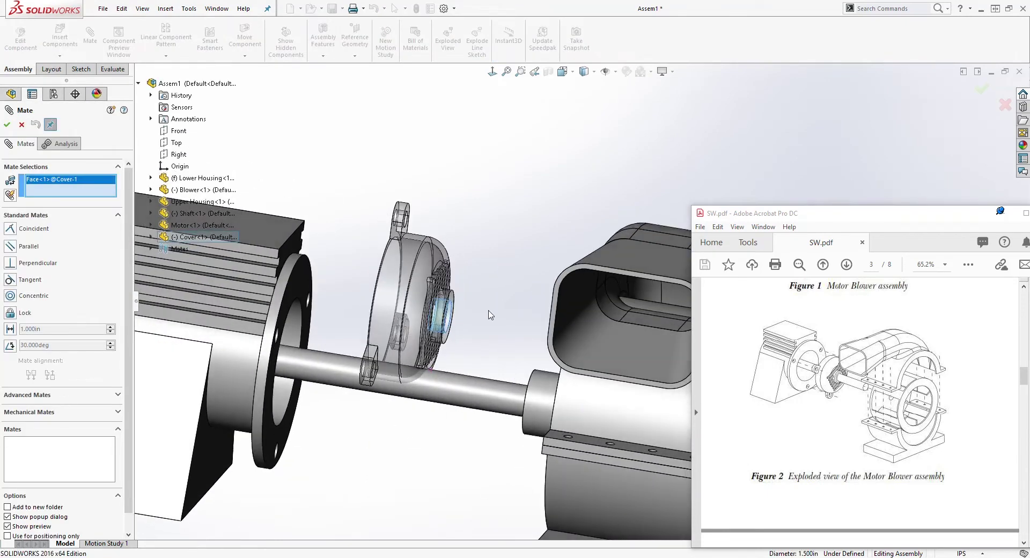
{"action": "left_click", "coordinate": [474, 393]}
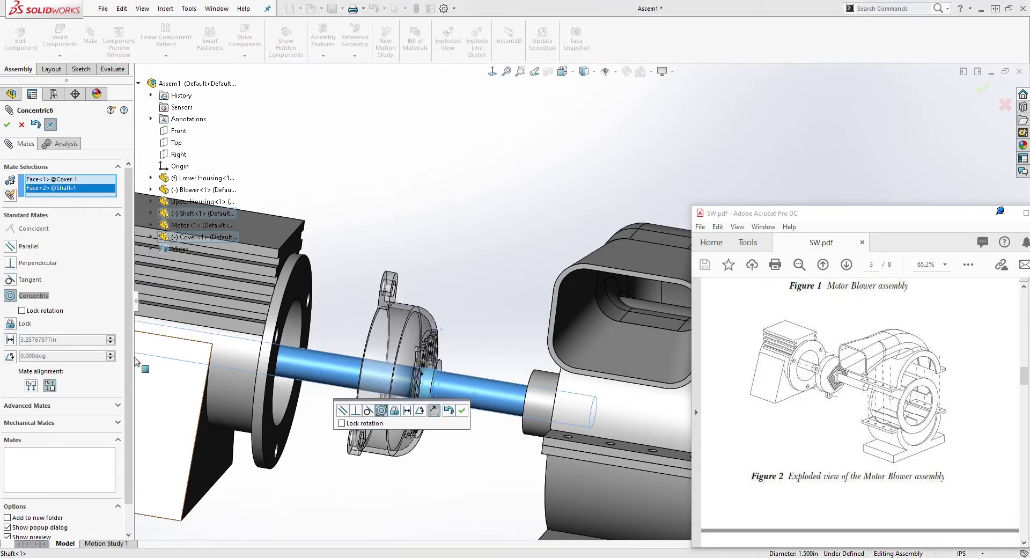
{"action": "left_click", "coordinate": [7, 125]}
- Add a concentric mate between the hole in one of the cover's ears and a bolt hole in the motor's flange
{"action": "mouse_move", "coordinate": [392, 166]}
{"action": "middle_mouse_down"}
{"action": "mouse_move", "coordinate": [370, 156]}
{"action": "mouse_move", "coordinate": [349, 167]}
{"action": "mouse_move", "coordinate": [375, 157]}
{"action": "middle_mouse_up"}
{"action": "scroll", "coordinate": [515, 304], "scroll_direction": "down", "scroll_amount": 5}
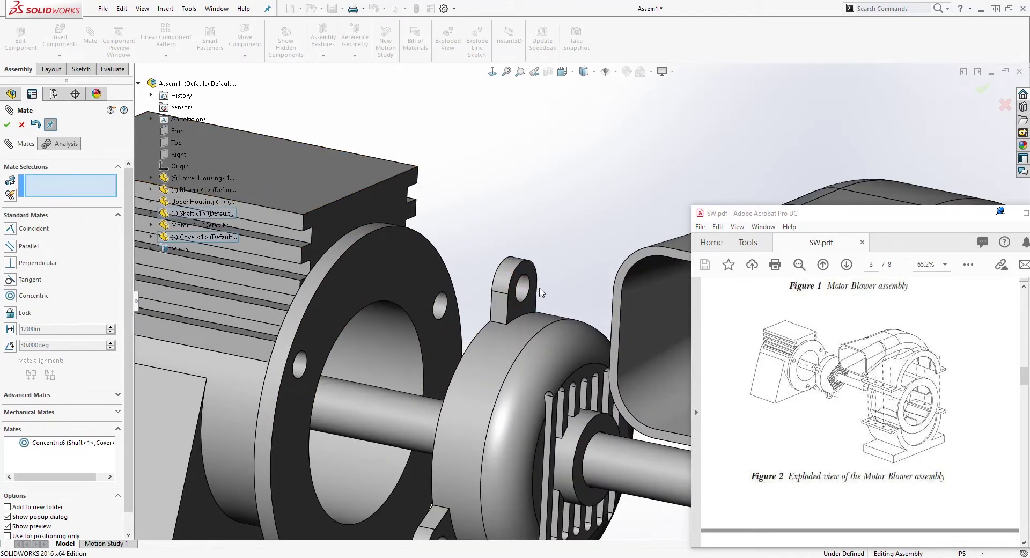
{"action": "left_click", "coordinate": [524, 290]}
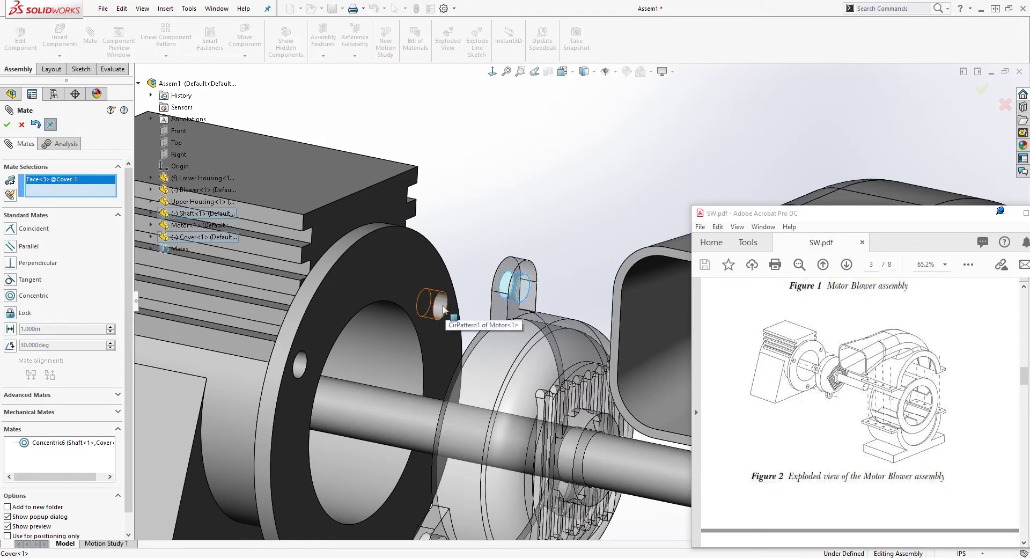
{"action": "left_click", "coordinate": [443, 309]}
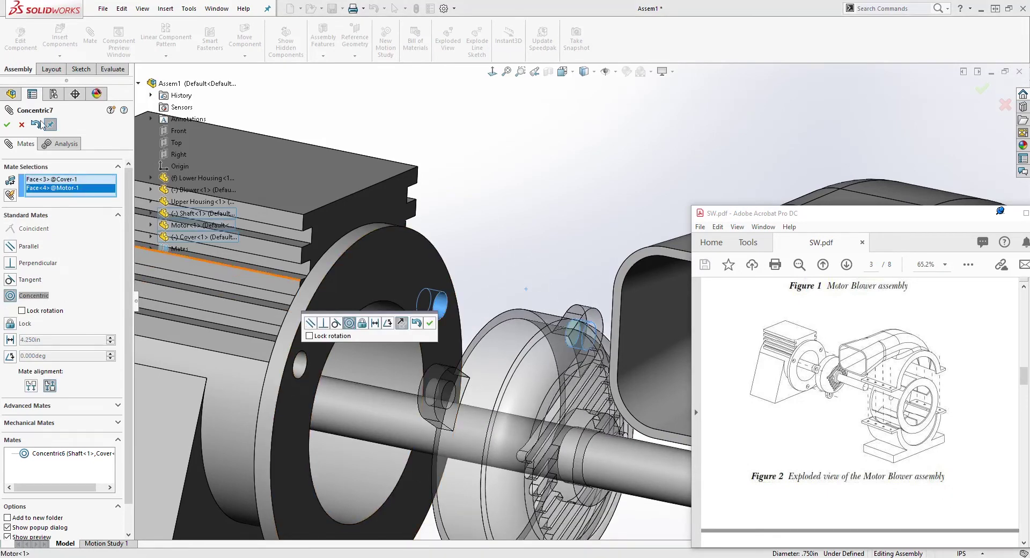
{"action": "left_click", "coordinate": [8, 125]}
- Add a coincident mate between the cover's open rim face and the motor's flange face, finishing the Mate command
{"action": "middle_click_drag", "start_coordinate": [444, 114], "coordinate": [482, 218]}
{"action": "scroll", "coordinate": [483, 219], "scroll_direction": "up", "scroll_amount": 5}
{"action": "scroll", "coordinate": [498, 284], "scroll_direction": "down", "scroll_amount": 8}
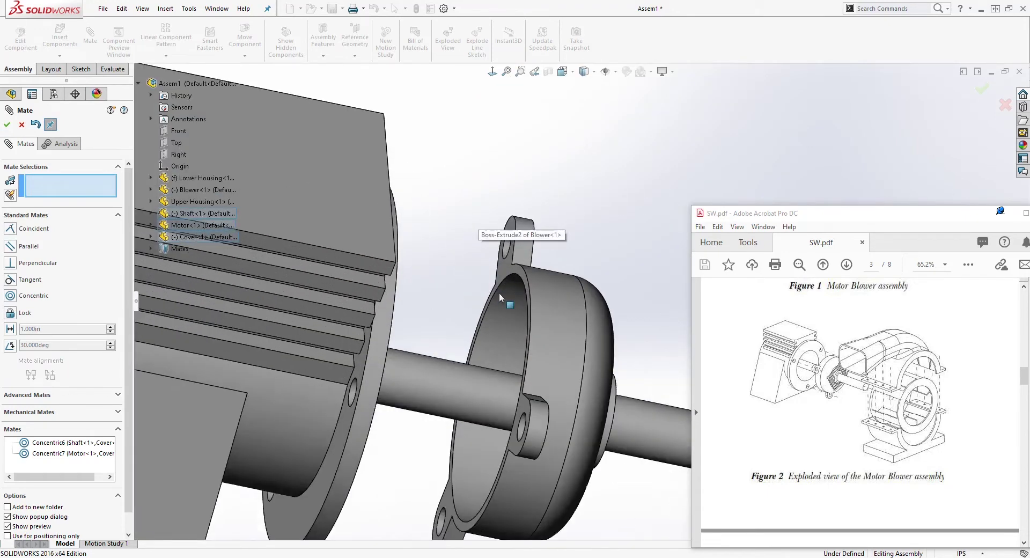
{"action": "left_click", "coordinate": [517, 278]}
{"action": "middle_click_drag", "start_coordinate": [517, 279], "coordinate": [406, 189]}
{"action": "left_click", "coordinate": [303, 185]}
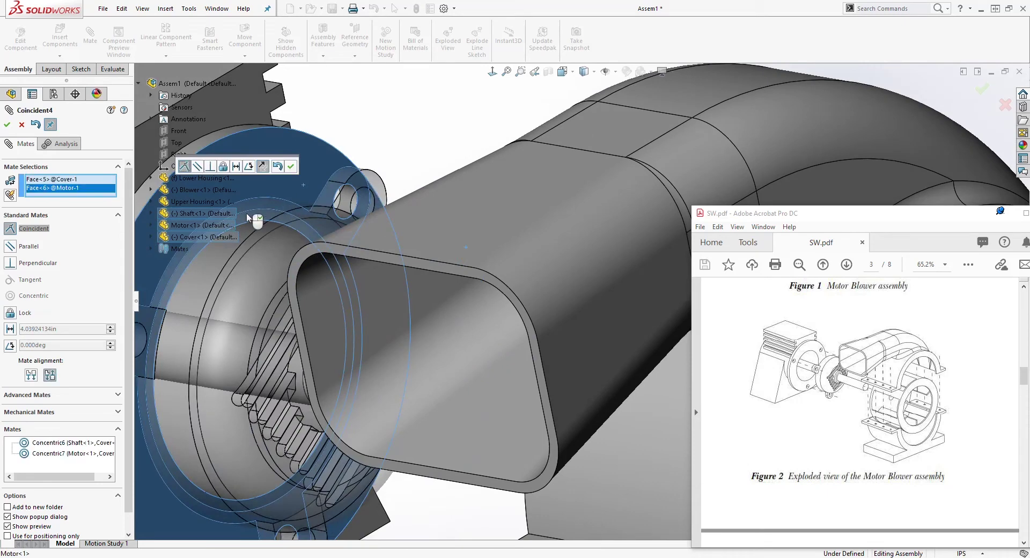
{"action": "left_click", "coordinate": [6, 125]}
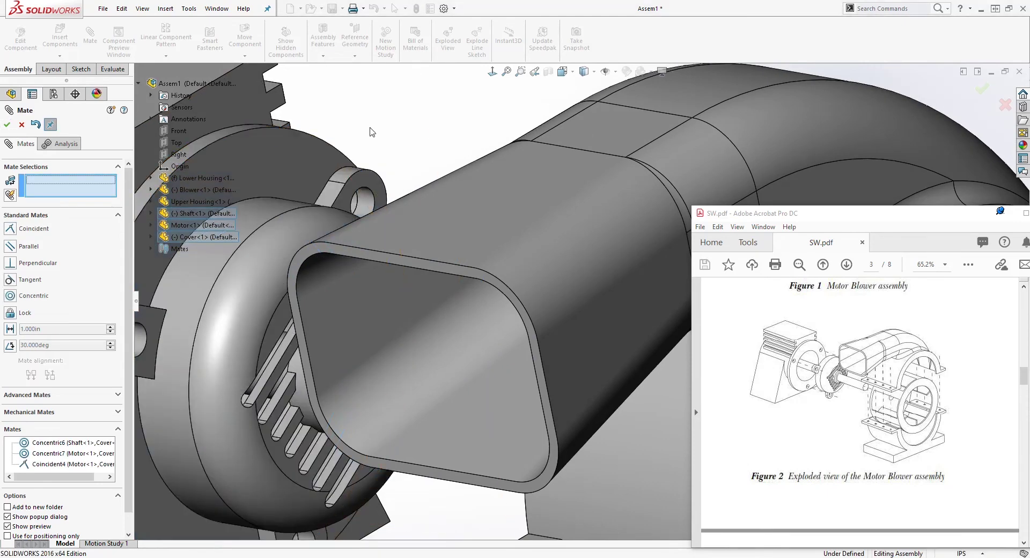
{"action": "scroll", "coordinate": [456, 171], "scroll_direction": "down", "scroll_amount": 6}
{"action": "middle_click_drag", "start_coordinate": [439, 182], "coordinate": [458, 170]}
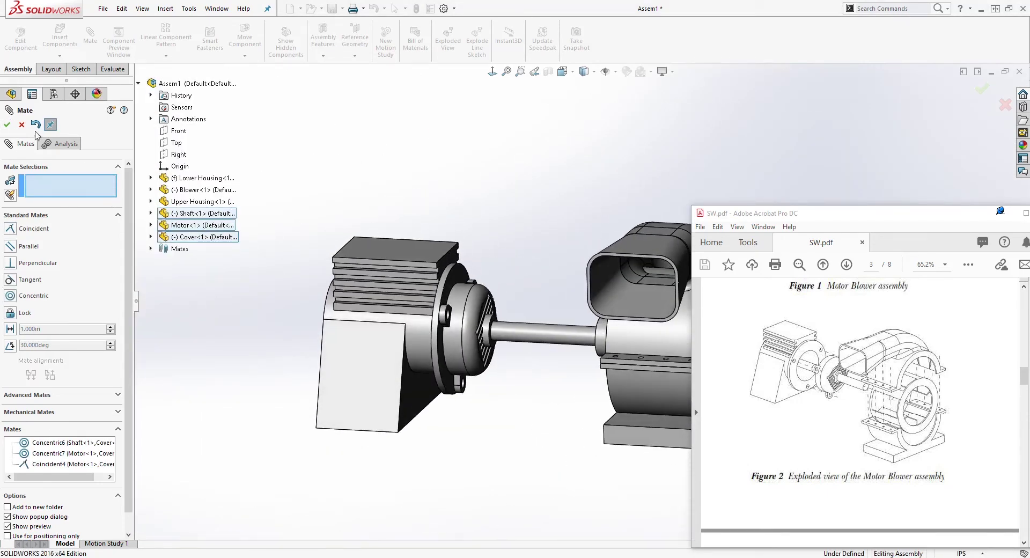
{"action": "left_click", "coordinate": [7, 125]}
- Examine the assembled motor blower from several angles and check whether the motor can still be moved
{"action": "scroll", "coordinate": [639, 315], "scroll_direction": "down", "scroll_amount": 3}
{"action": "middle_click_drag", "start_coordinate": [639, 315], "coordinate": [561, 301]}
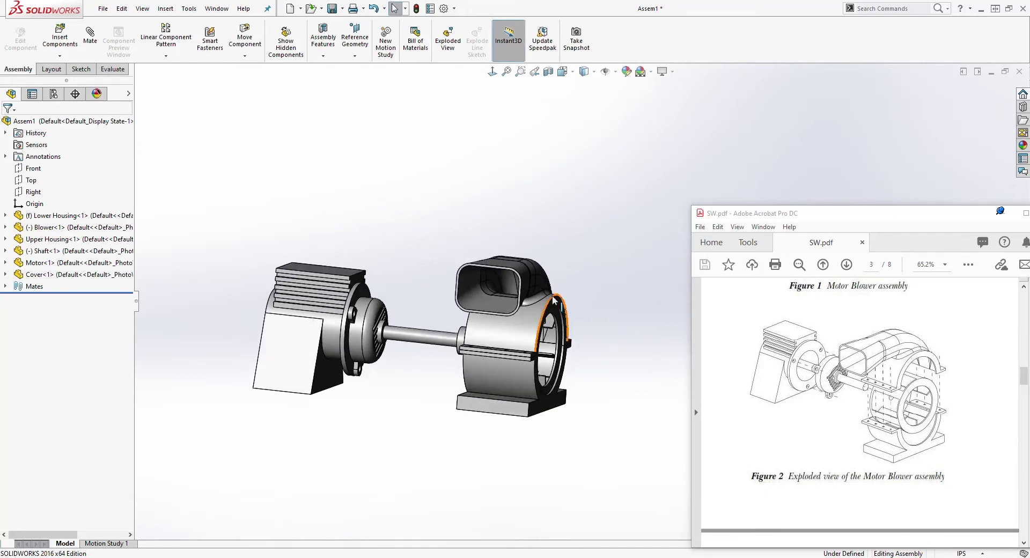
{"action": "mouse_move", "coordinate": [520, 322]}
{"action": "middle_mouse_down"}
{"action": "mouse_move", "coordinate": [482, 327]}
{"action": "mouse_move", "coordinate": [524, 334]}
{"action": "middle_mouse_up"}
{"action": "left_click", "coordinate": [289, 354]}
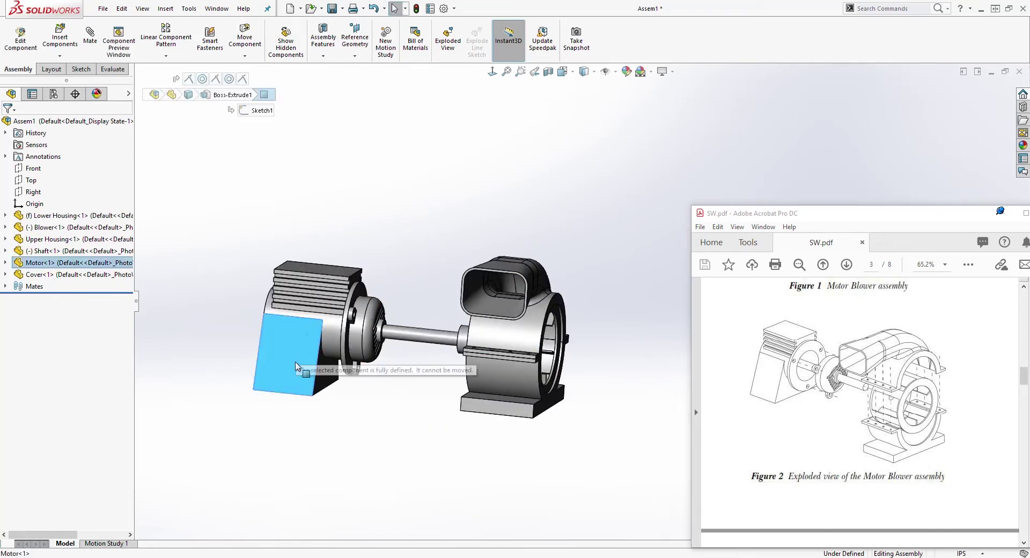
{"action": "left_click", "coordinate": [314, 278]}
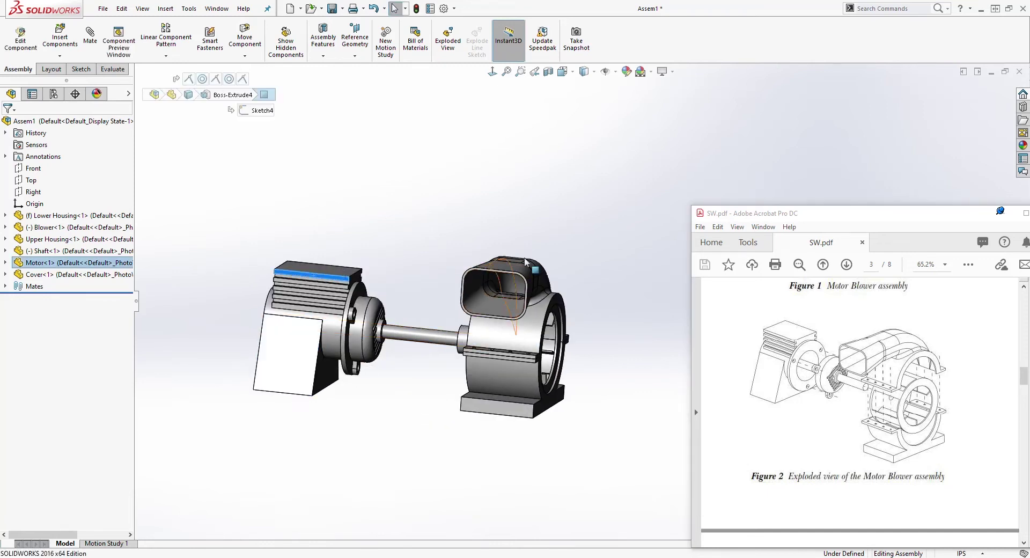
{"action": "scroll", "coordinate": [549, 297], "scroll_direction": "down", "scroll_amount": 3}
{"action": "scroll", "coordinate": [548, 297], "scroll_direction": "up", "scroll_amount": 2}
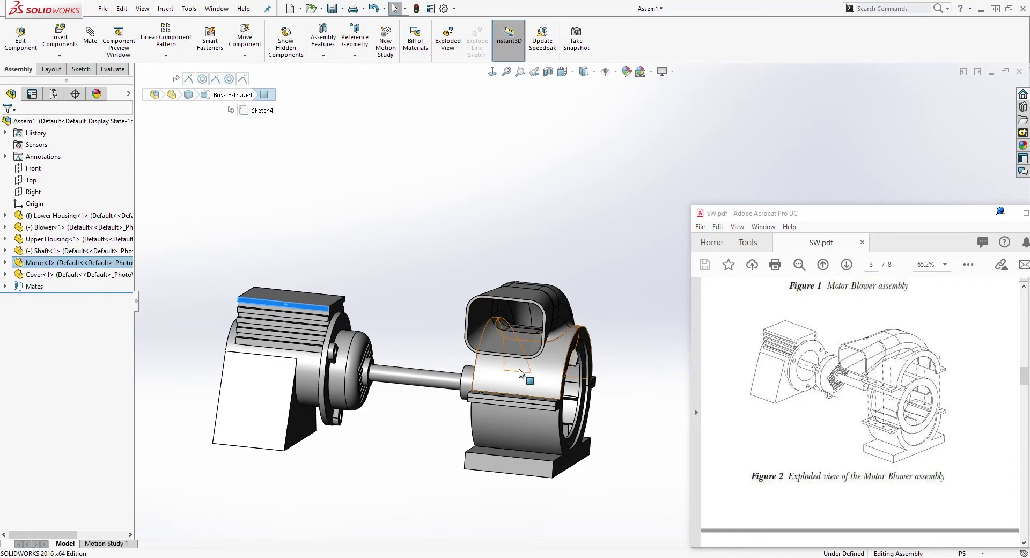
{"action": "middle_click_drag", "start_coordinate": [513, 333], "coordinate": [582, 314]}
{"action": "left_click", "coordinate": [583, 315]}
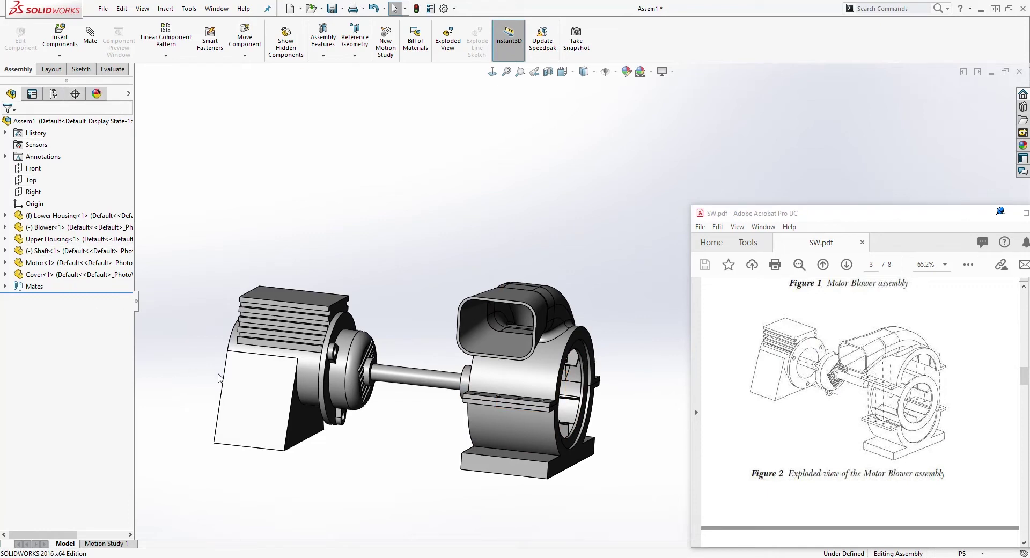
- Start an exploded view and move the motor about 26.4 in along the X axis, away from the cover
{"action": "left_click", "coordinate": [448, 43]}
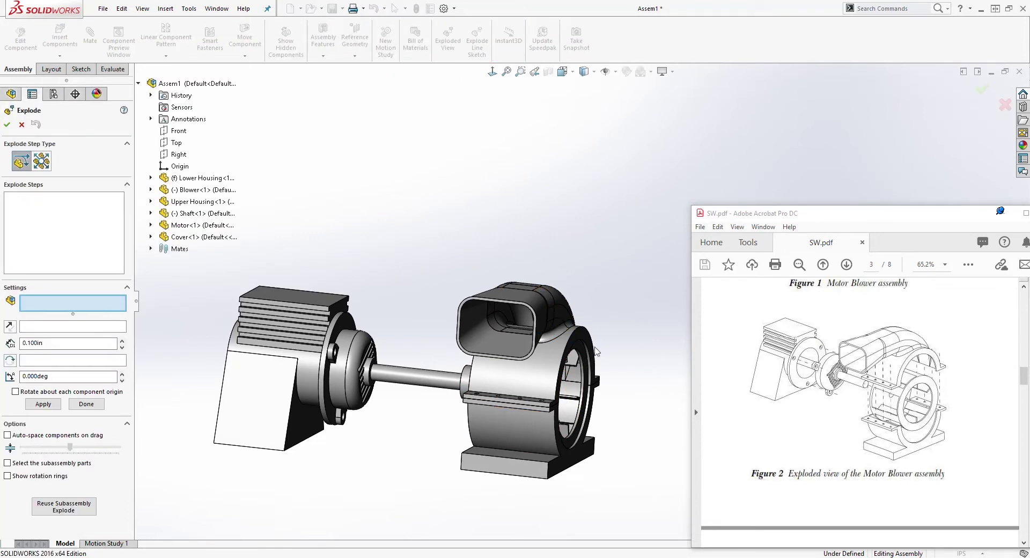
{"action": "scroll", "coordinate": [597, 351], "scroll_direction": "up", "scroll_amount": 5}
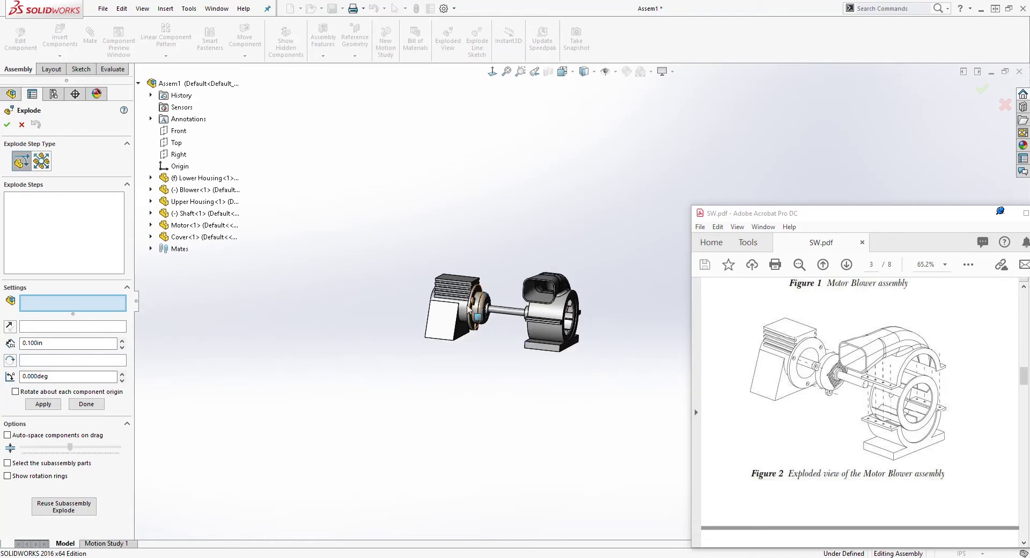
{"action": "left_click", "coordinate": [452, 315]}
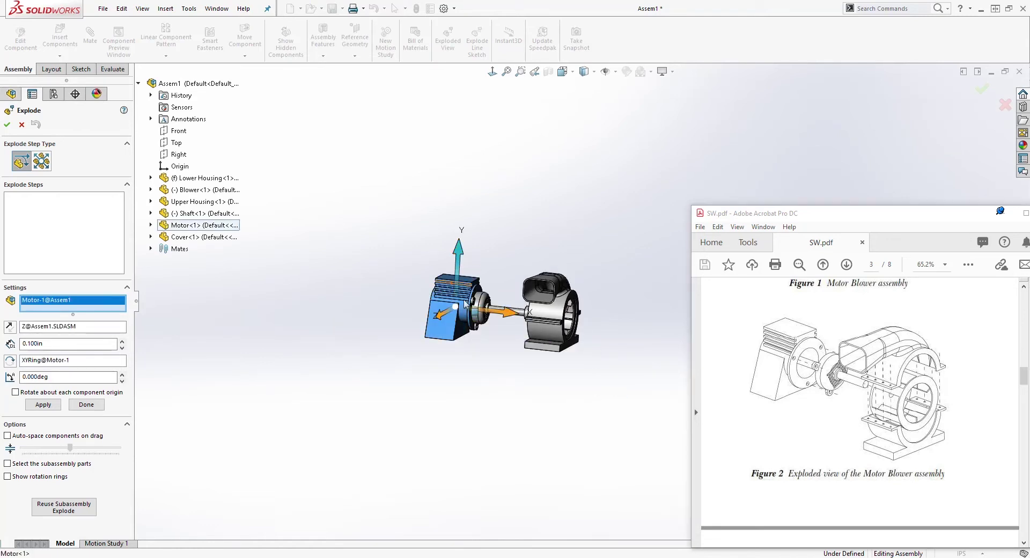
{"action": "left_click_drag", "start_coordinate": [511, 317], "coordinate": [386, 303]}
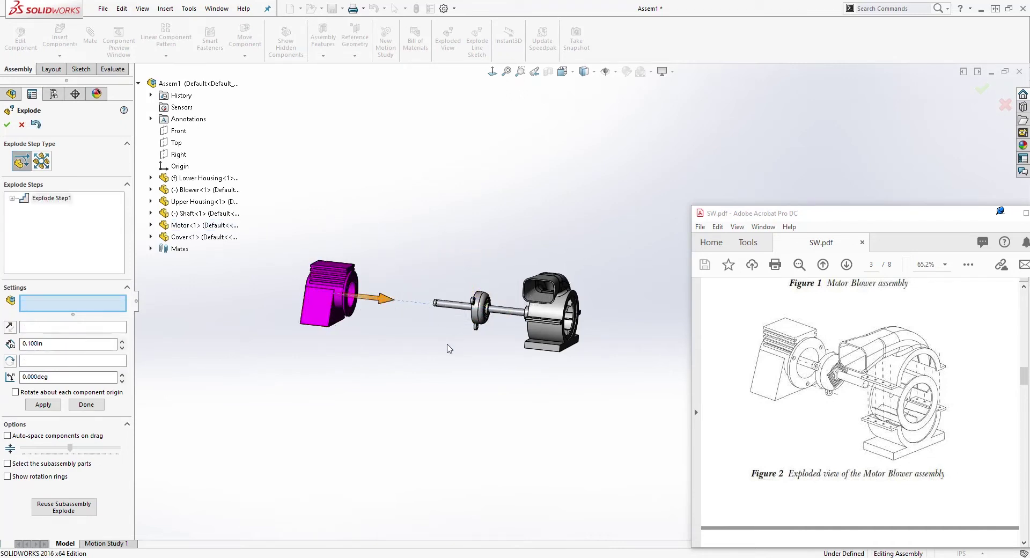
- Add an explode step that pulls the shaft along the X axis out of the blower and cover toward the motor
{"action": "scroll", "coordinate": [550, 269], "scroll_direction": "down", "scroll_amount": 2}
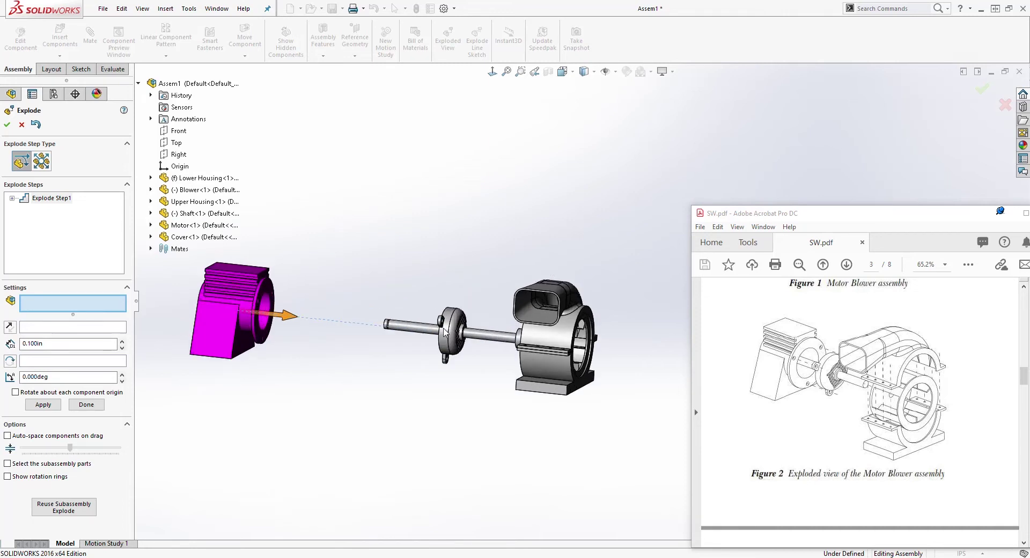
{"action": "left_click", "coordinate": [420, 331]}
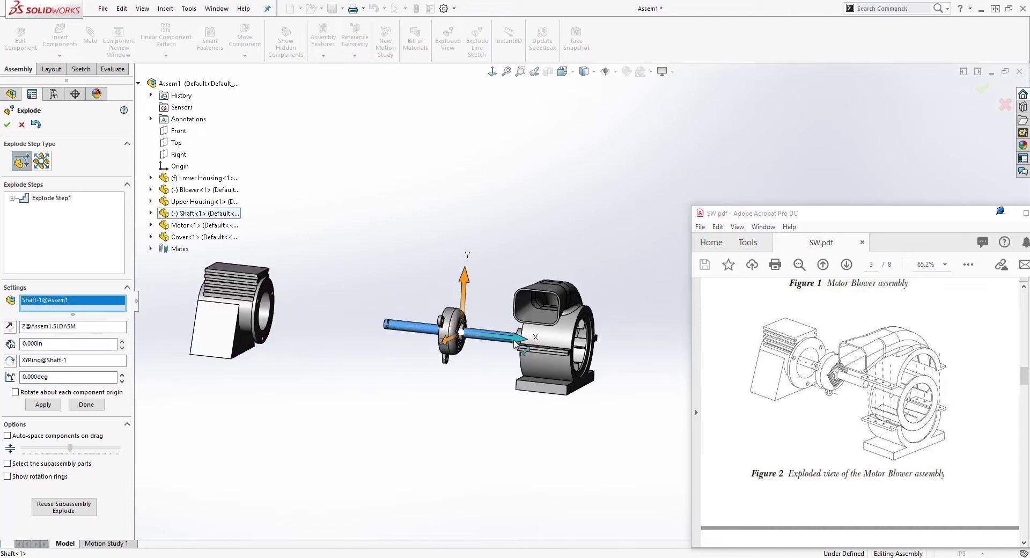
{"action": "left_click_drag", "start_coordinate": [515, 345], "coordinate": [387, 328]}
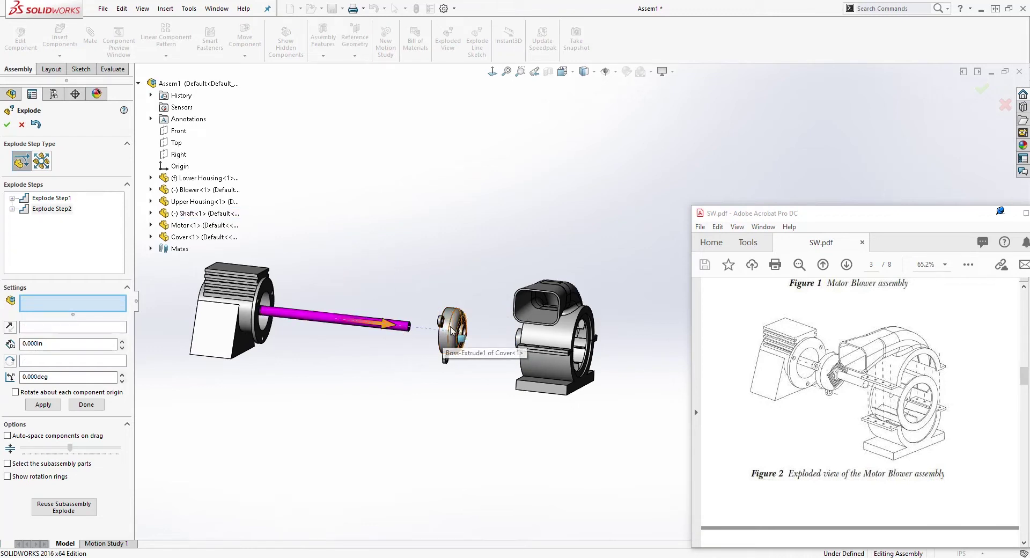
- Add an explode step that lifts the upper housing along the Y axis, clear of the blower
{"action": "key", "text": "ctrl+1"}
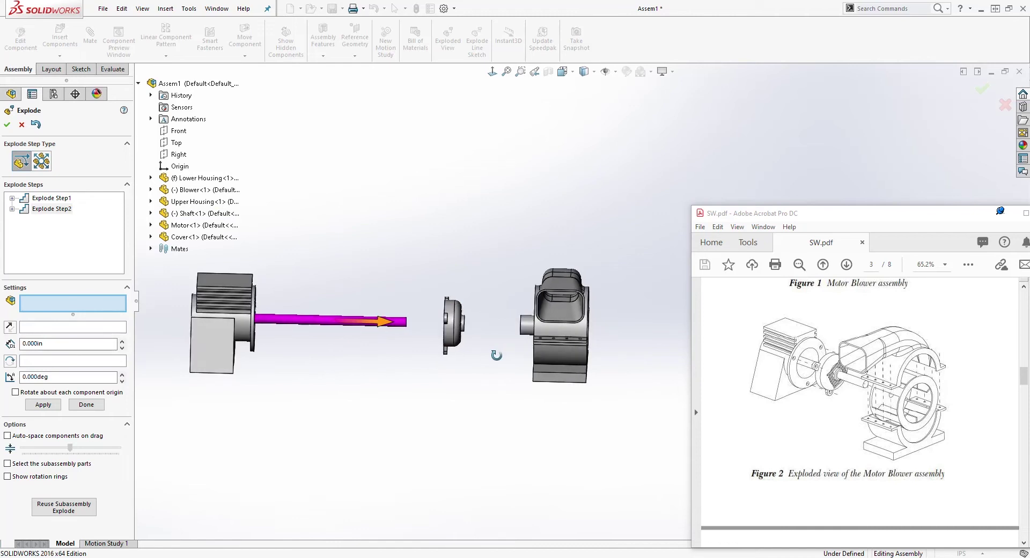
{"action": "key", "text": "ctrl+7"}
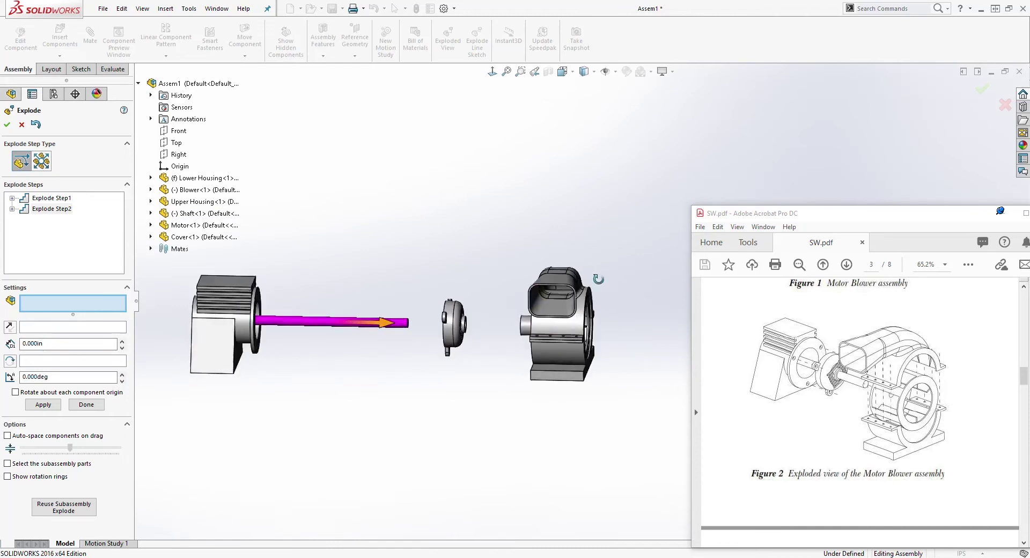
{"action": "left_click", "coordinate": [547, 298]}
{"action": "left_click_drag", "start_coordinate": [530, 279], "coordinate": [532, 212]}
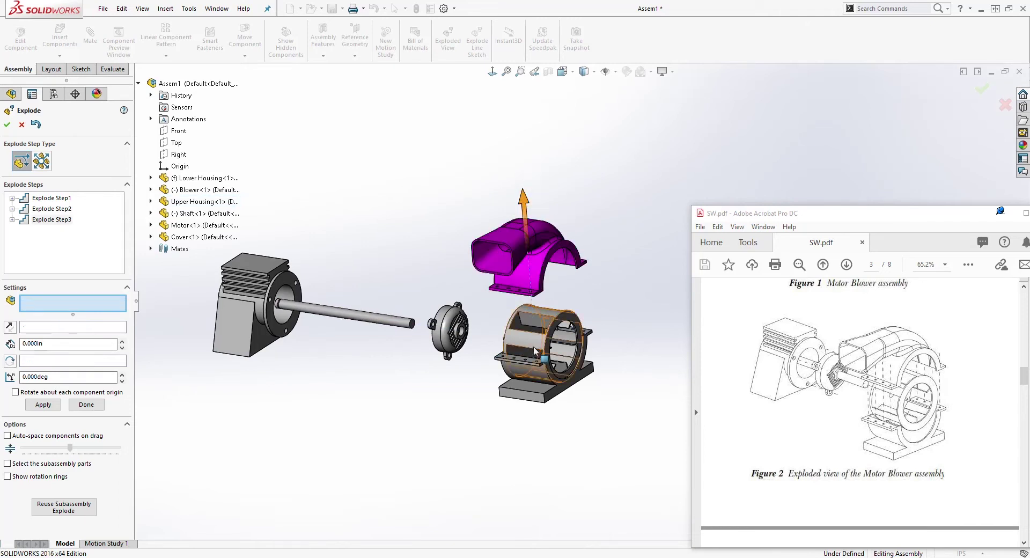
- Add an explode step that lowers the lower housing along the Y axis, below the blower
{"action": "left_click", "coordinate": [535, 348]}
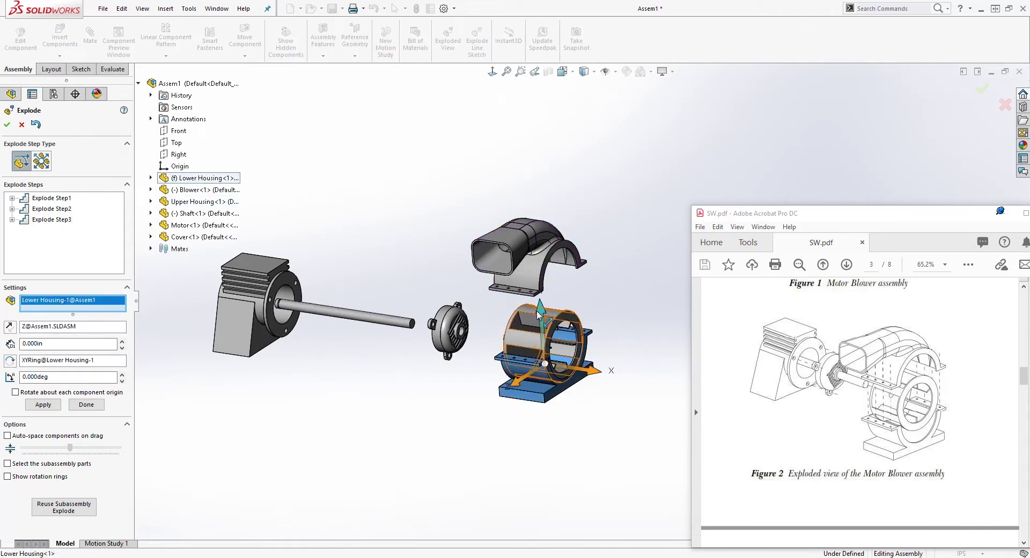
{"action": "left_click_drag", "start_coordinate": [540, 311], "coordinate": [542, 363]}
{"action": "middle_click_drag", "start_coordinate": [435, 371], "coordinate": [422, 372]}
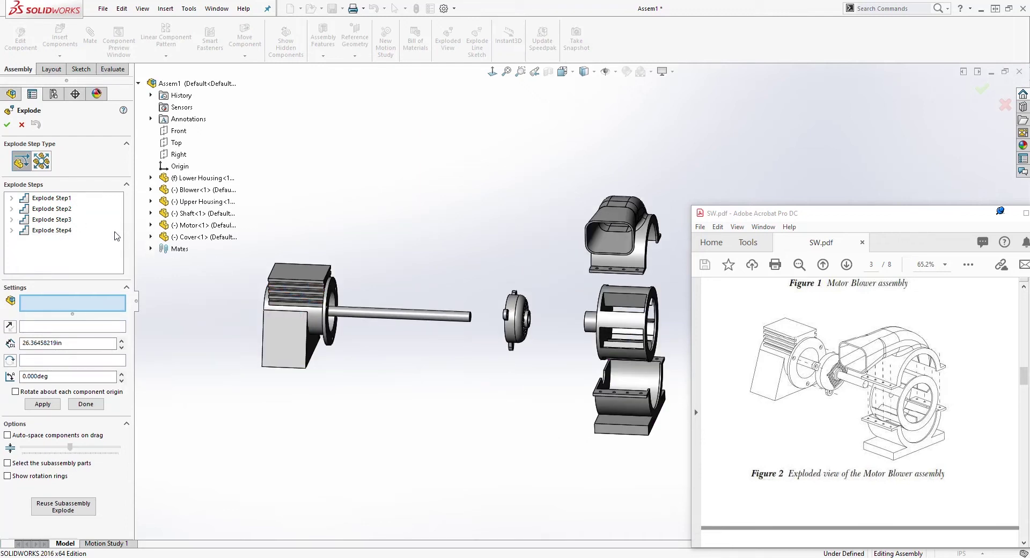
- Edit the motor's explode step to reduce its distance along X to about 23 in
{"action": "right_click", "coordinate": [51, 200]}
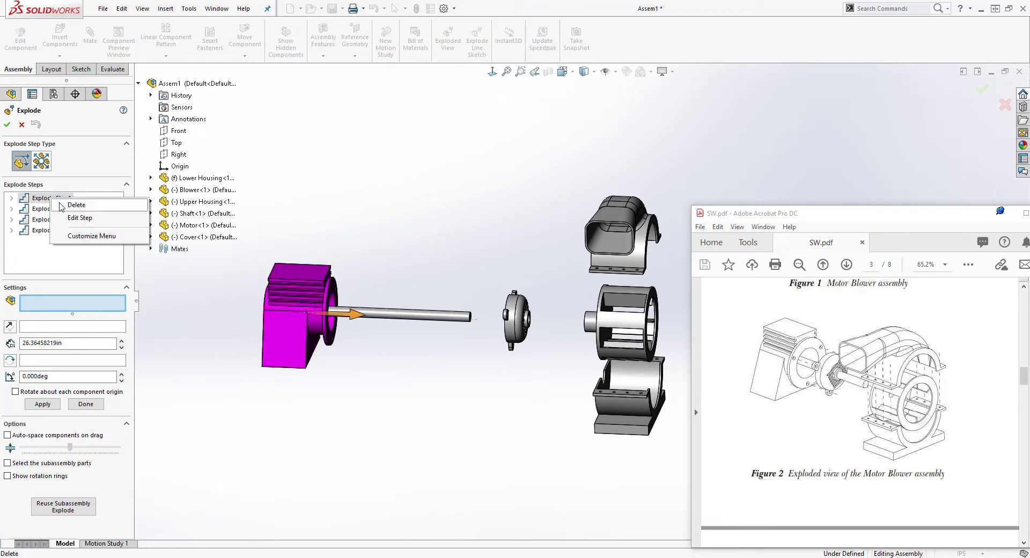
{"action": "left_click", "coordinate": [79, 219]}
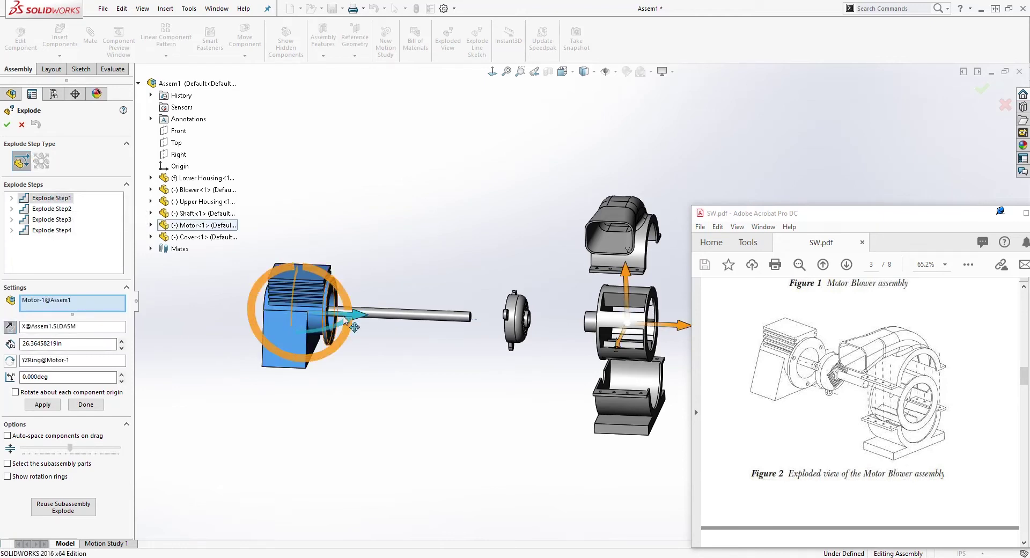
{"action": "mouse_move", "coordinate": [350, 320]}
{"action": "left_mouse_down"}
{"action": "mouse_move", "coordinate": [370, 318]}
{"action": "mouse_move", "coordinate": [360, 316]}
{"action": "left_mouse_up"}
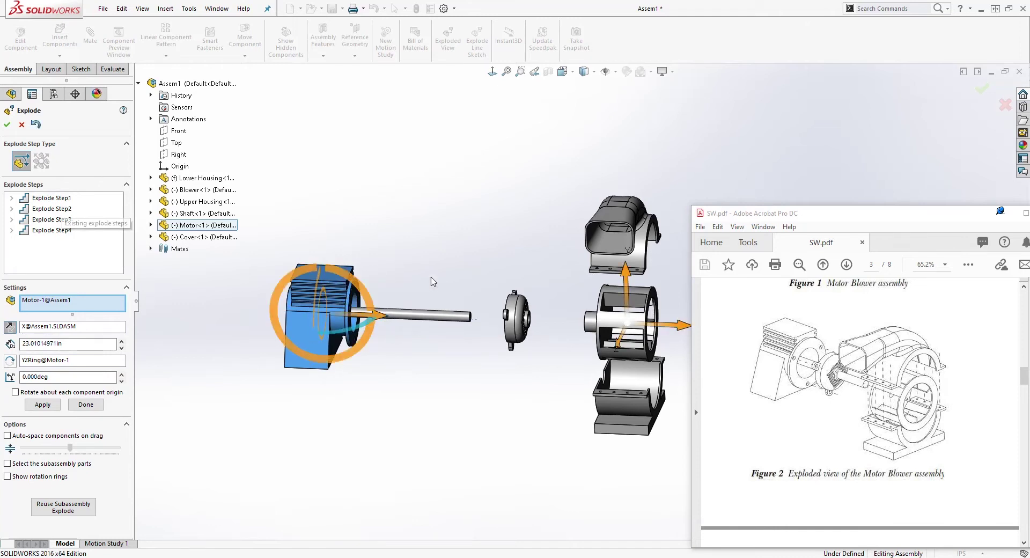
{"action": "left_click", "coordinate": [424, 318]}
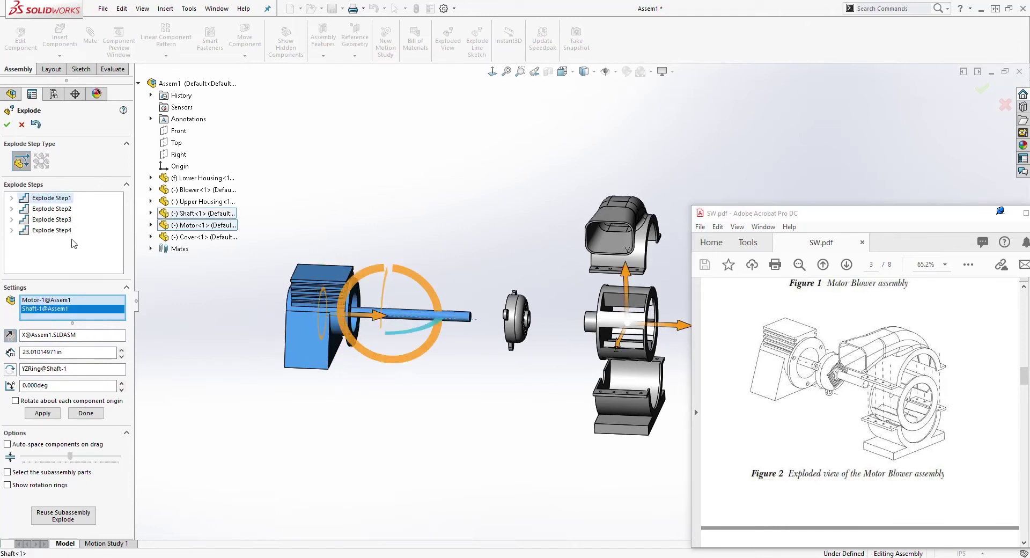
- Edit the shaft's explode step to a distance of about 14.6 in so it reaches the cover, and finish the exploded view
{"action": "left_click", "coordinate": [52, 208]}
{"action": "right_click", "coordinate": [60, 212]}
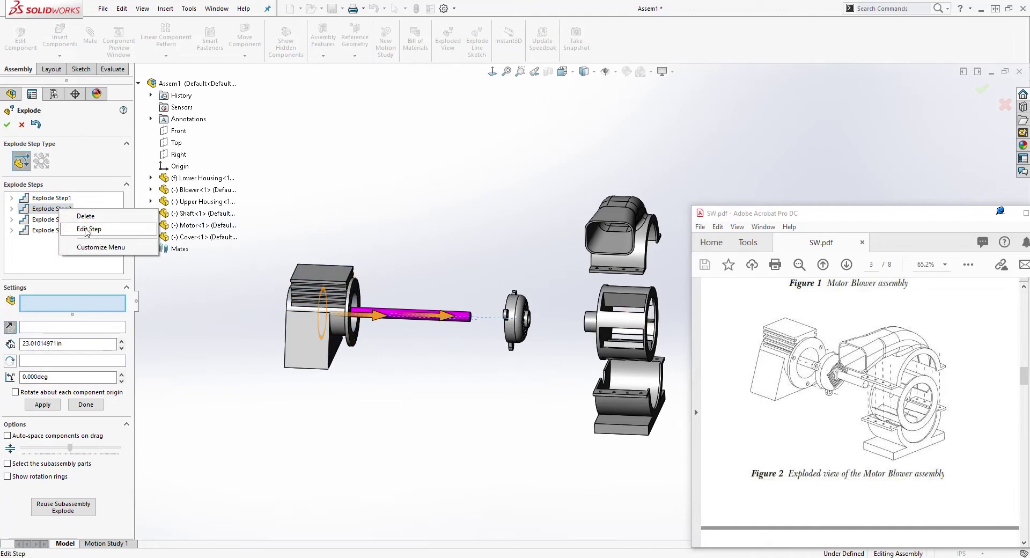
{"action": "left_click", "coordinate": [86, 227]}
{"action": "left_click_drag", "start_coordinate": [444, 317], "coordinate": [491, 321]}
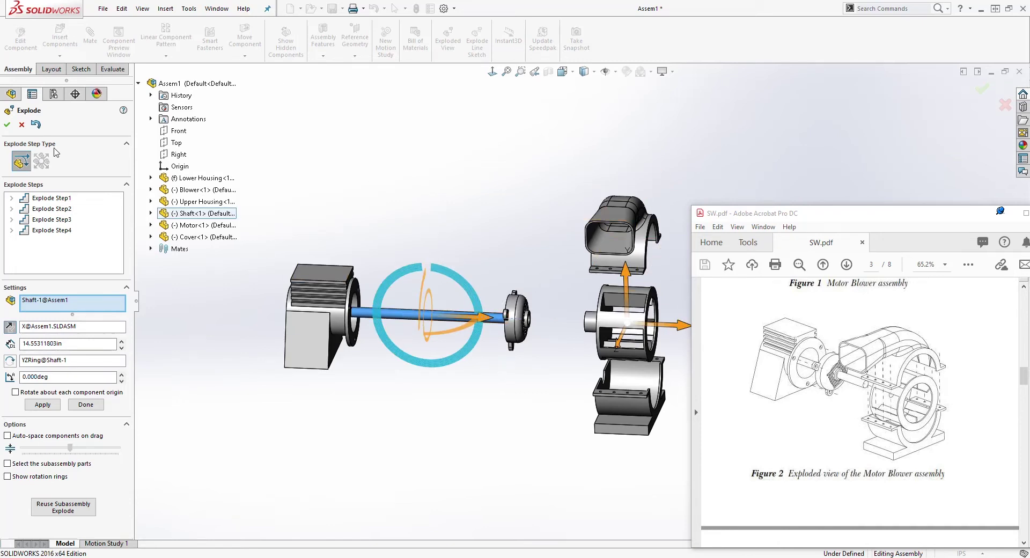
{"action": "left_click", "coordinate": [7, 124]}
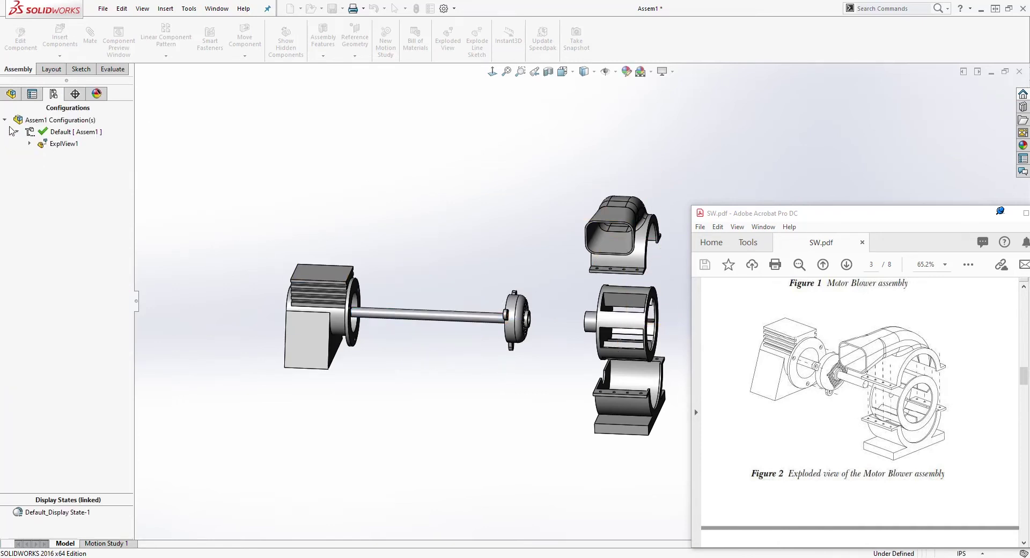
- Find ExplView1 under the Default configuration and collapse the exploded assembly
{"action": "left_click", "coordinate": [10, 94]}
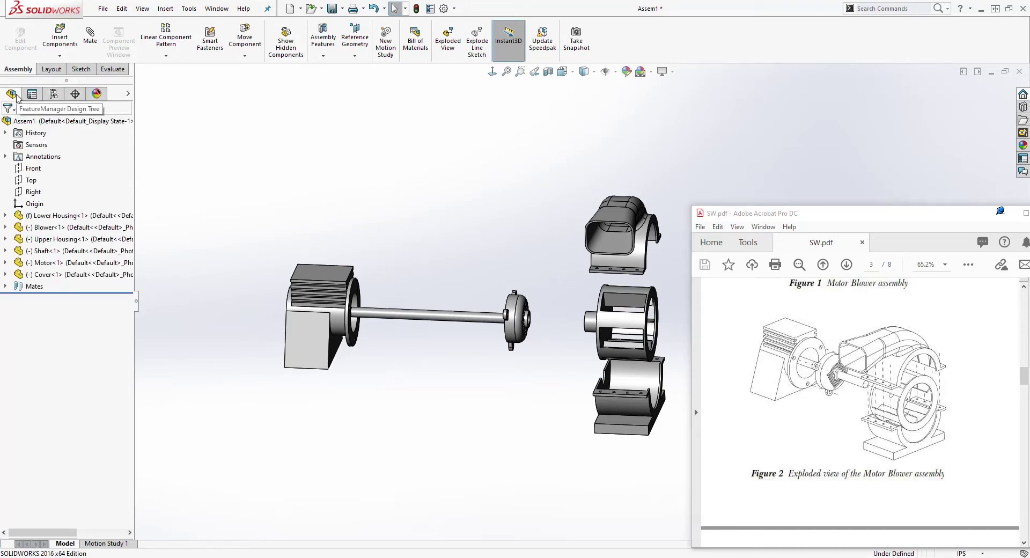
{"action": "left_click", "coordinate": [54, 94]}
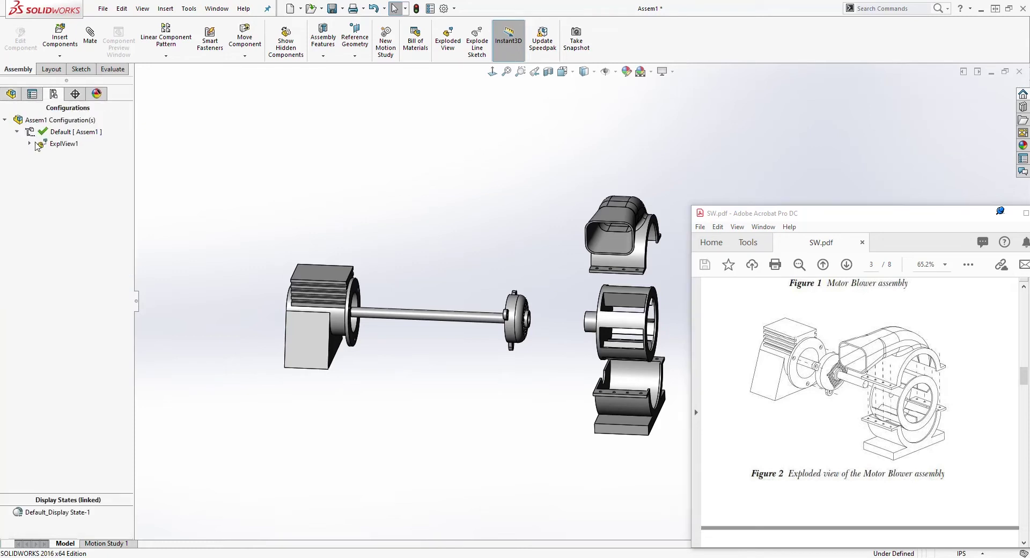
{"action": "left_click", "coordinate": [18, 132]}
{"action": "left_click", "coordinate": [17, 131]}
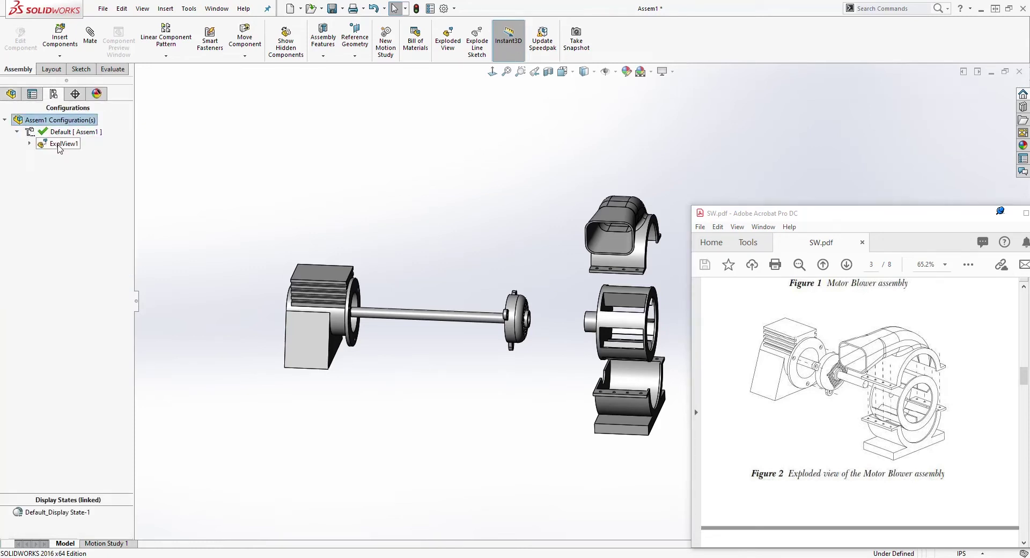
{"action": "right_click", "coordinate": [59, 148]}
{"action": "left_click", "coordinate": [102, 152]}
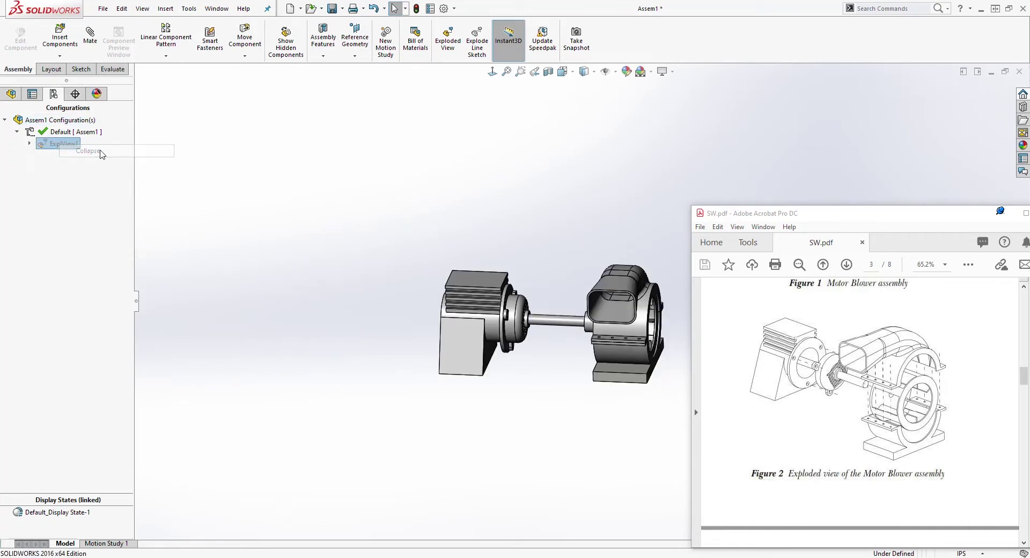
- Explode the assembly again with ExplView1, fit it in view, and collapse it back to the assembled state
{"action": "scroll", "coordinate": [651, 326], "scroll_direction": "down", "scroll_amount": 5}
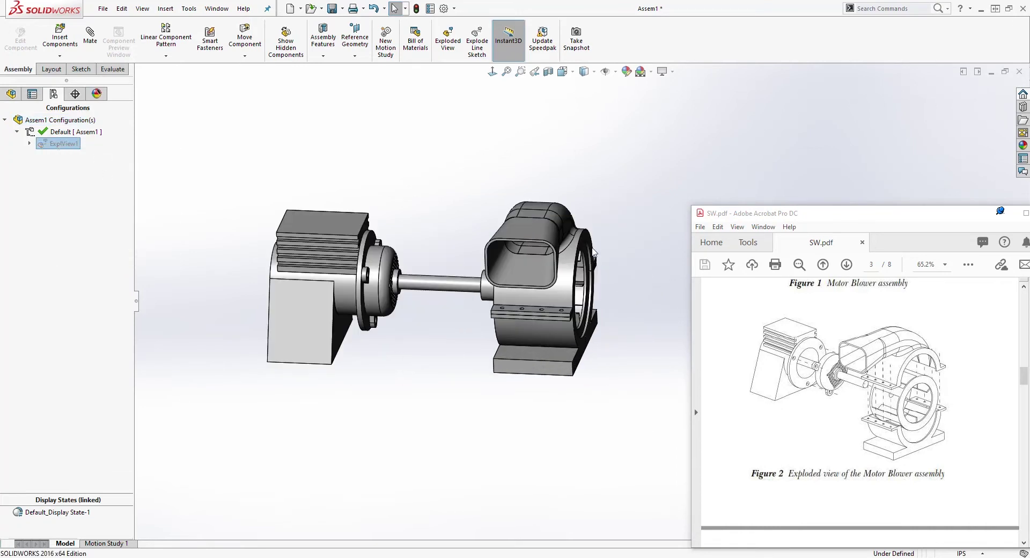
{"action": "right_click", "coordinate": [58, 144]}
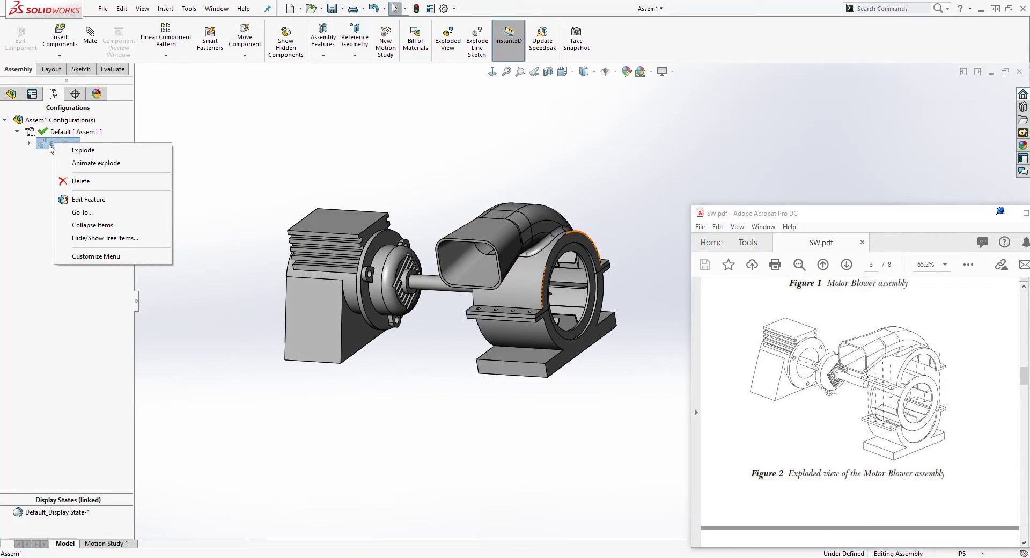
{"action": "left_click", "coordinate": [94, 152]}
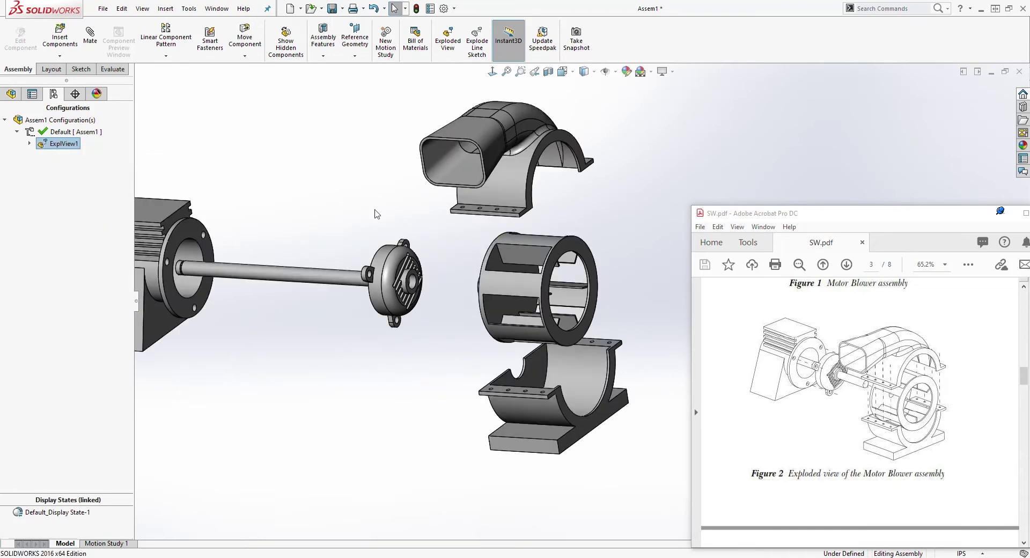
{"action": "key", "text": "z"}
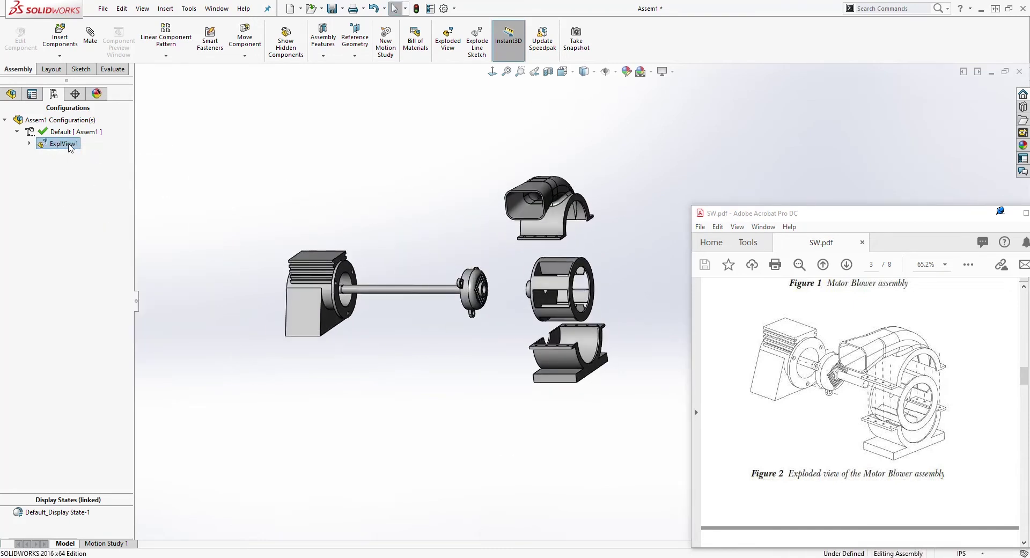
{"action": "right_click", "coordinate": [70, 148]}
{"action": "left_click", "coordinate": [97, 153]}
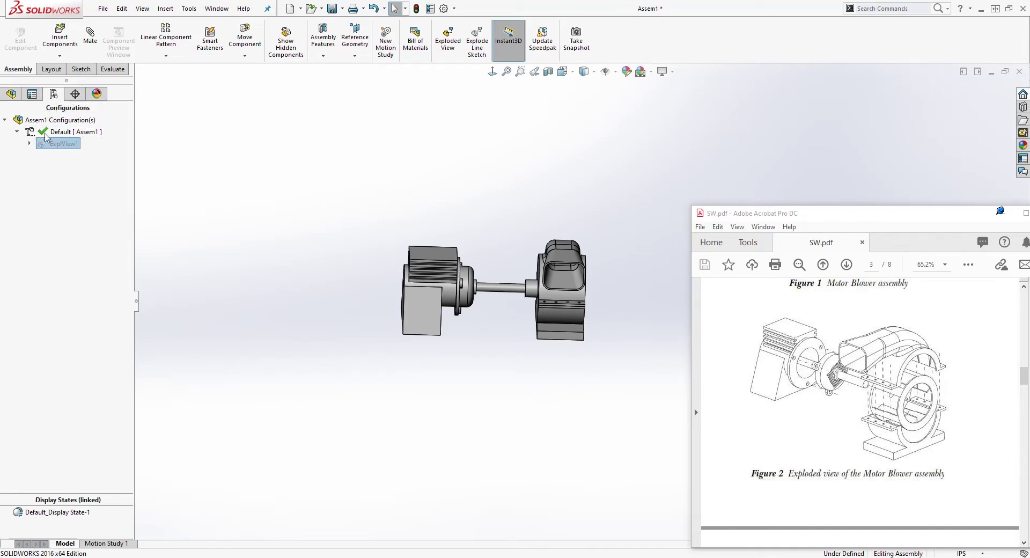
{"action": "left_click", "coordinate": [18, 136]}
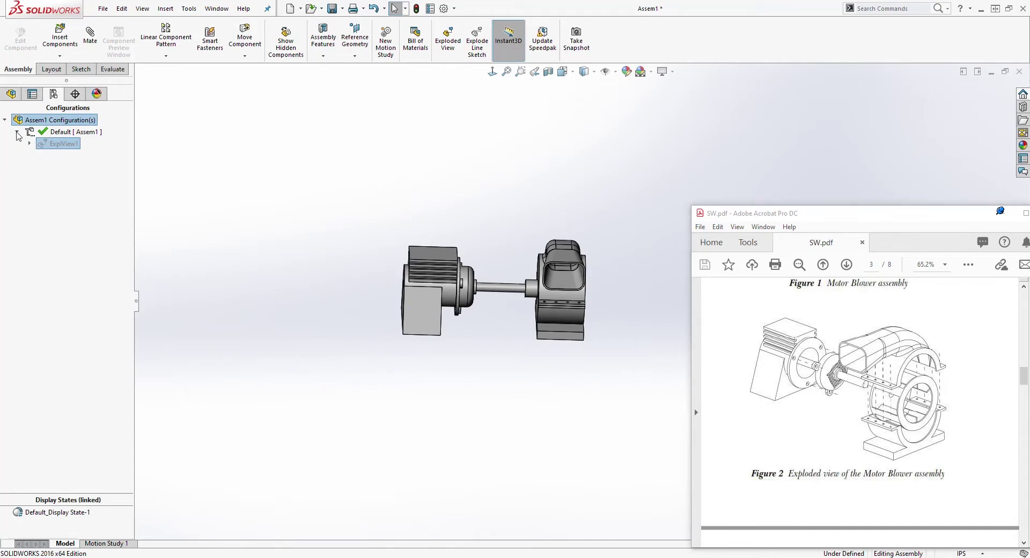
- Switch to SW.pdf in Adobe Acrobat, enlarge its window, and read the homework questions on the first page
{"action": "scroll", "coordinate": [885, 344], "scroll_direction": "up", "scroll_amount": 1}
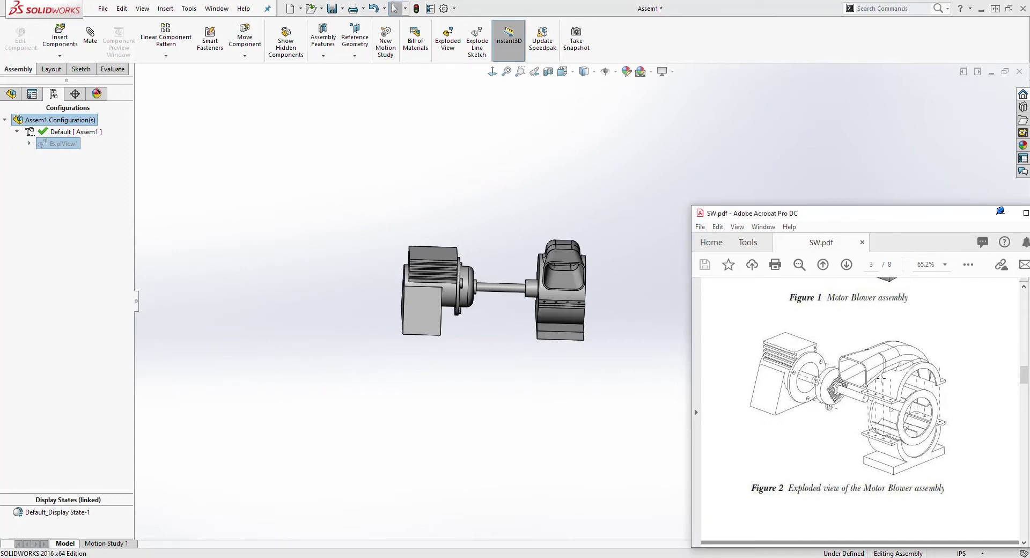
{"action": "left_click", "coordinate": [1025, 213]}
{"action": "scroll", "coordinate": [698, 322], "scroll_direction": "up", "scroll_amount": 15}
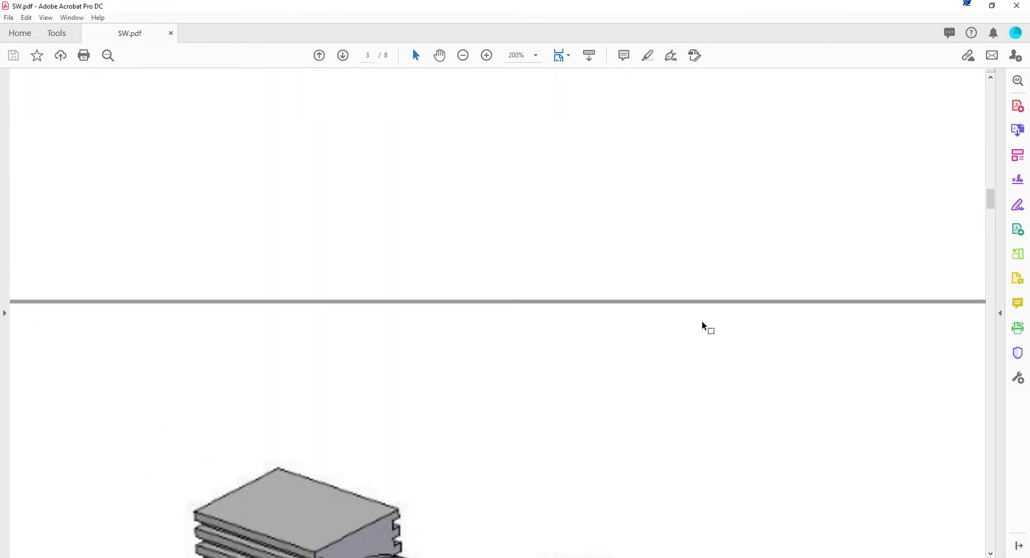
{"action": "scroll", "coordinate": [697, 322], "scroll_direction": "up", "scroll_amount": 10}
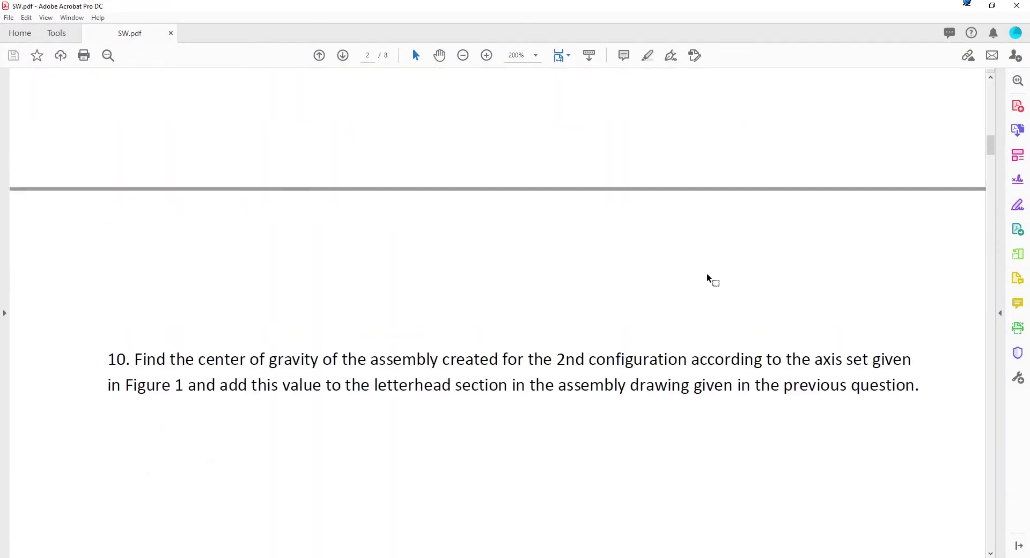
{"action": "scroll", "coordinate": [713, 275], "scroll_direction": "up", "scroll_amount": 12}
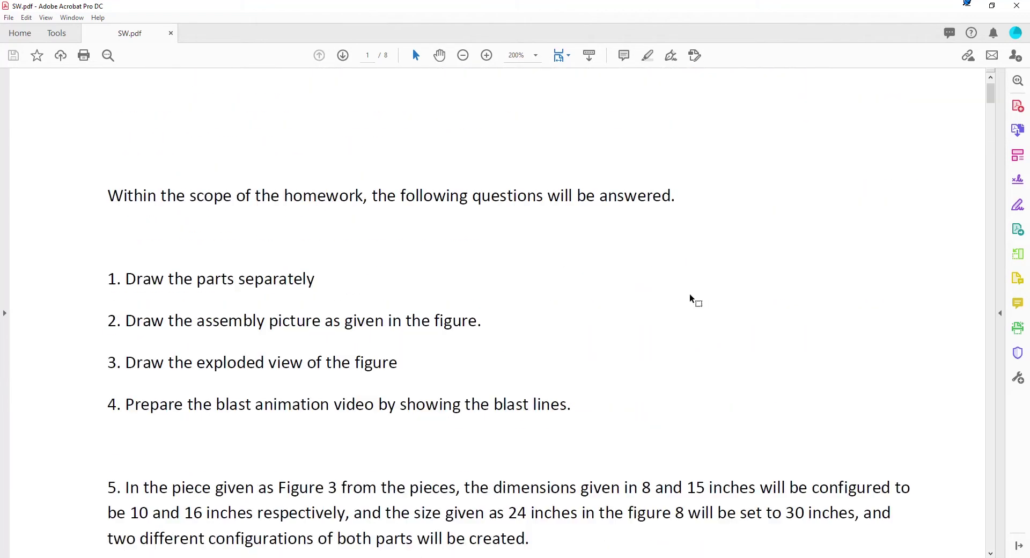
{"action": "scroll", "coordinate": [134, 258], "scroll_direction": "down", "scroll_amount": 1}
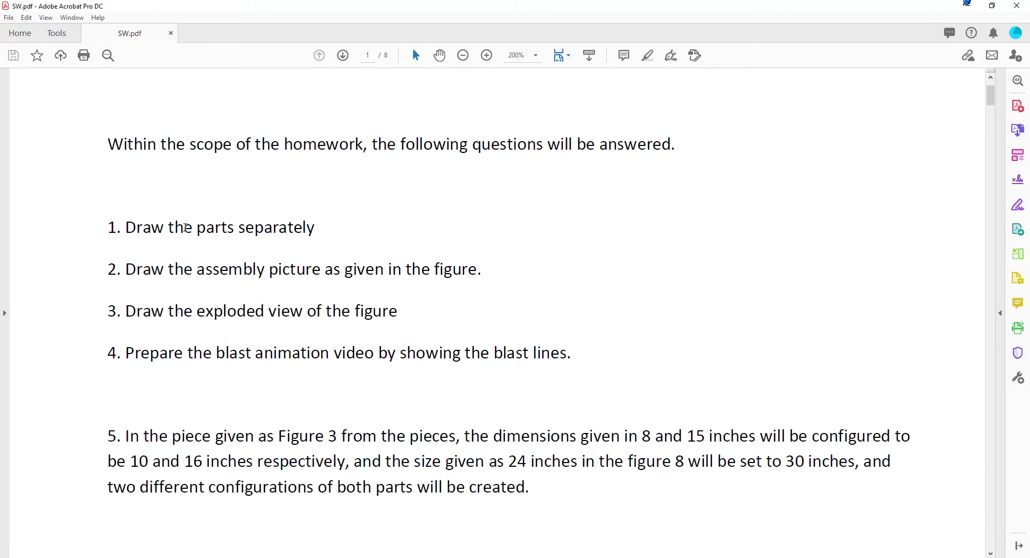
{"action": "scroll", "coordinate": [299, 231], "scroll_direction": "down", "scroll_amount": 1}
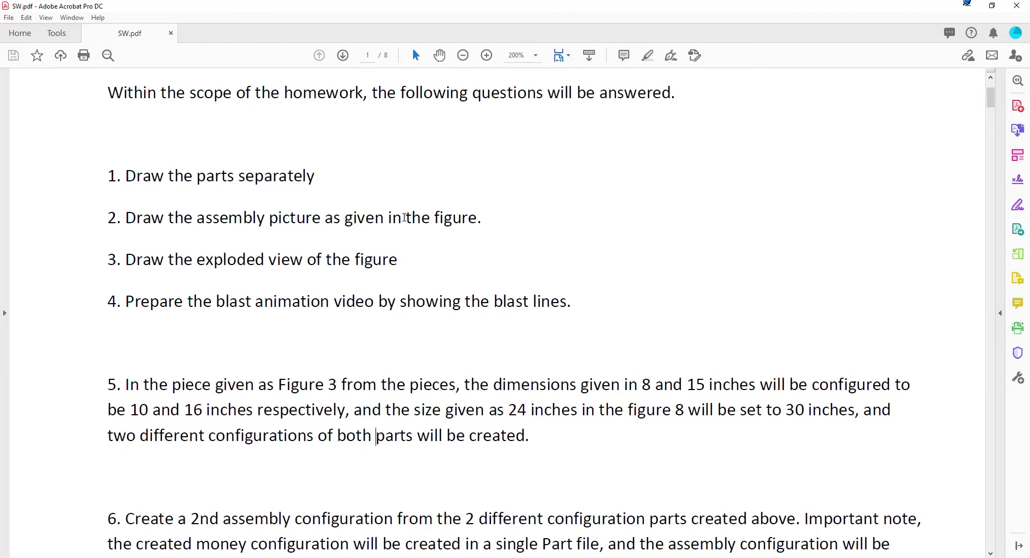
- Read the remaining homework questions through question 7 in SW.pdf and restore its window to the smaller size
{"action": "scroll", "coordinate": [421, 207], "scroll_direction": "down", "scroll_amount": 1}
{"action": "scroll", "coordinate": [721, 292], "scroll_direction": "down", "scroll_amount": 1}
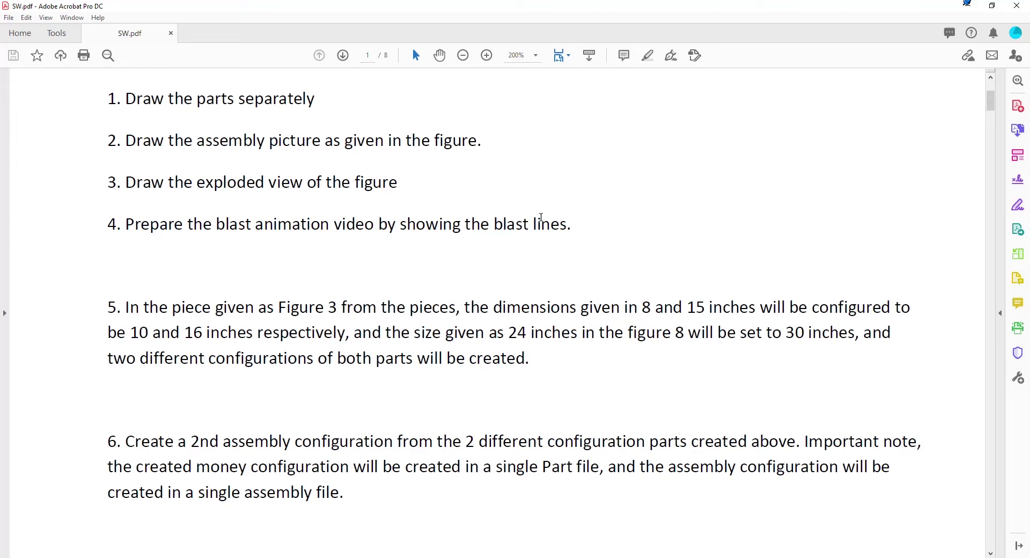
{"action": "scroll", "coordinate": [462, 178], "scroll_direction": "down", "scroll_amount": 1}
{"action": "scroll", "coordinate": [462, 178], "scroll_direction": "down", "scroll_amount": 3}
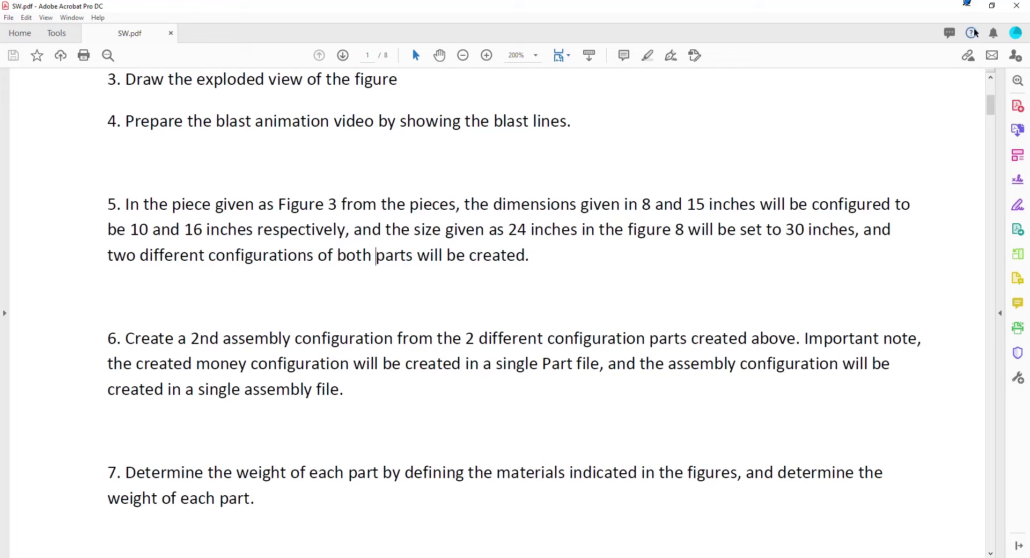
{"action": "left_click", "coordinate": [992, 6]}
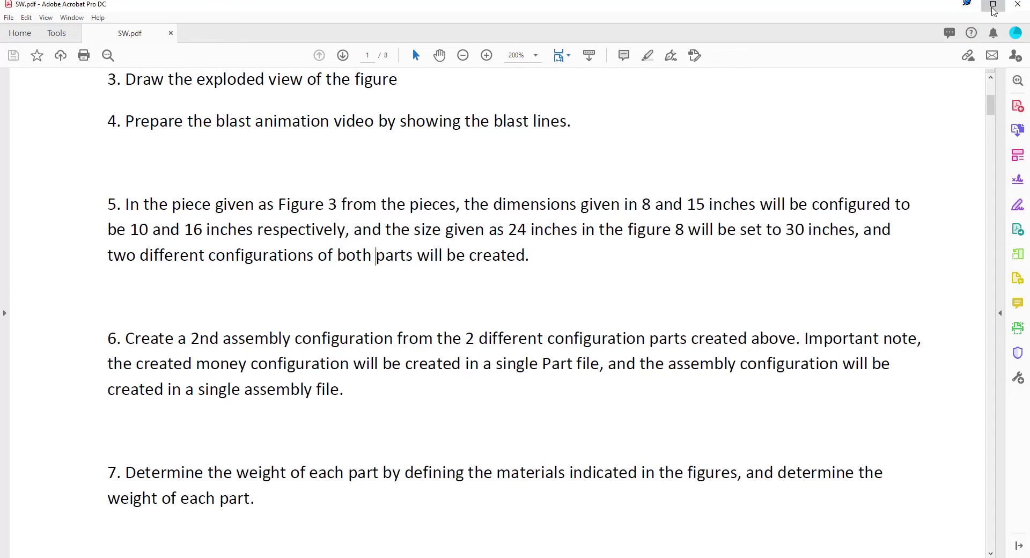
- Switch to SOLIDWORKS and open the Upper Housing part from the assembly in its own window
{"action": "middle_click_drag", "start_coordinate": [604, 328], "coordinate": [526, 293]}
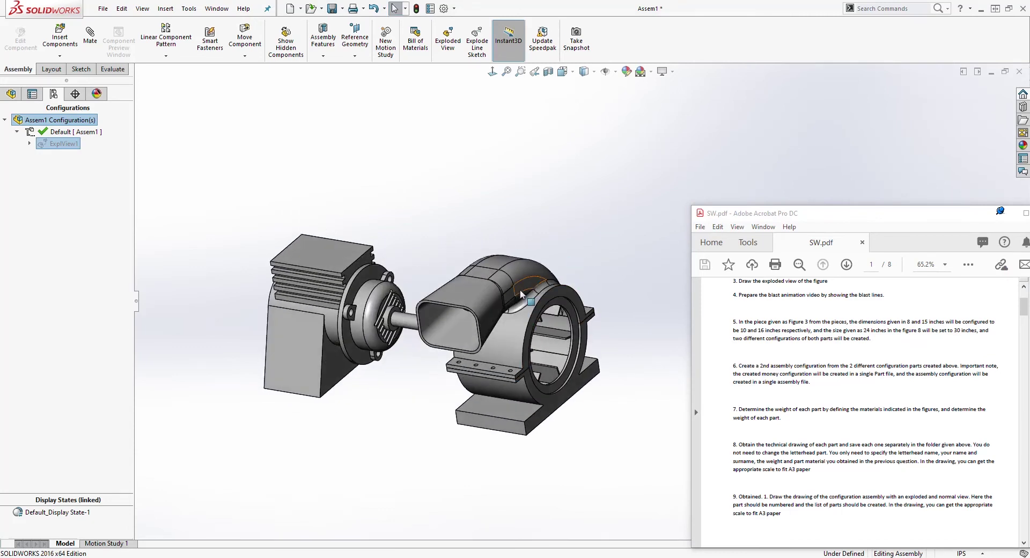
{"action": "right_click", "coordinate": [523, 272]}
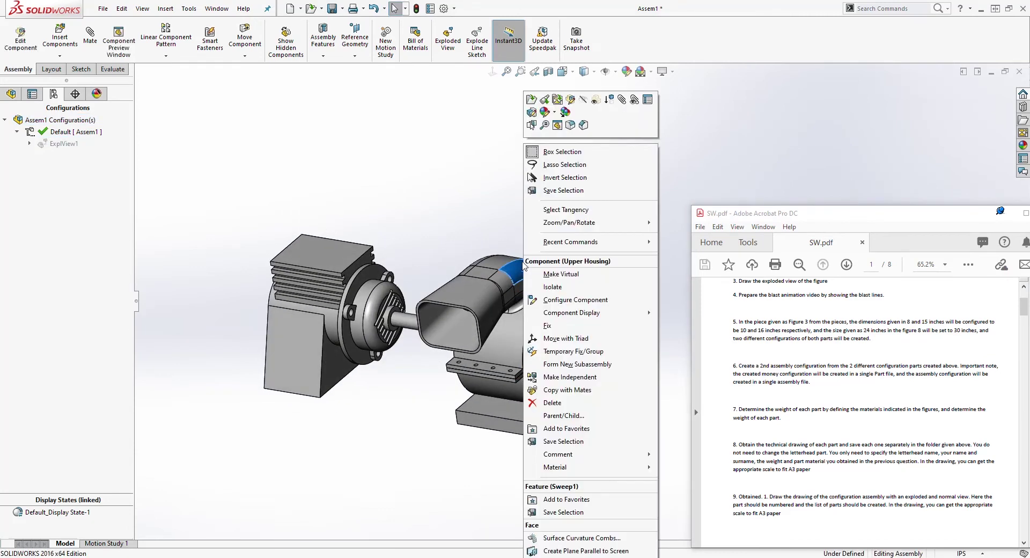
{"action": "key", "text": "Escape"}
{"action": "right_click", "coordinate": [491, 303]}
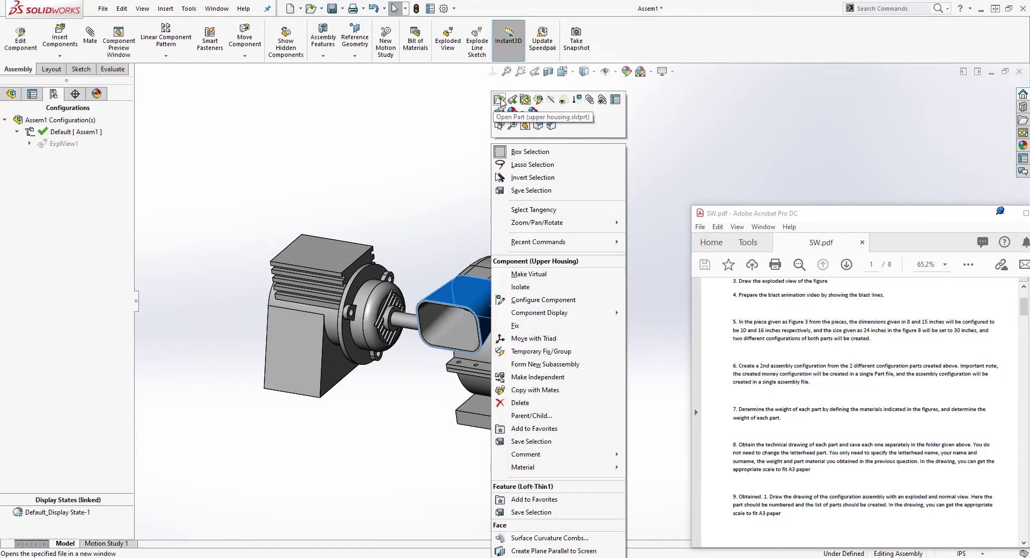
{"action": "left_click", "coordinate": [499, 100]}
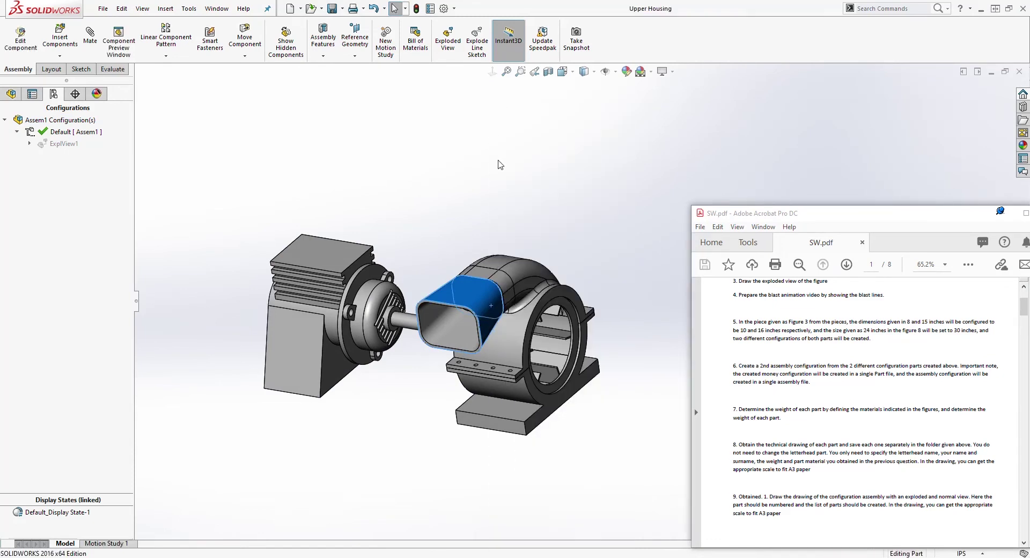
{"action": "middle_click_drag", "start_coordinate": [563, 311], "coordinate": [266, 320]}
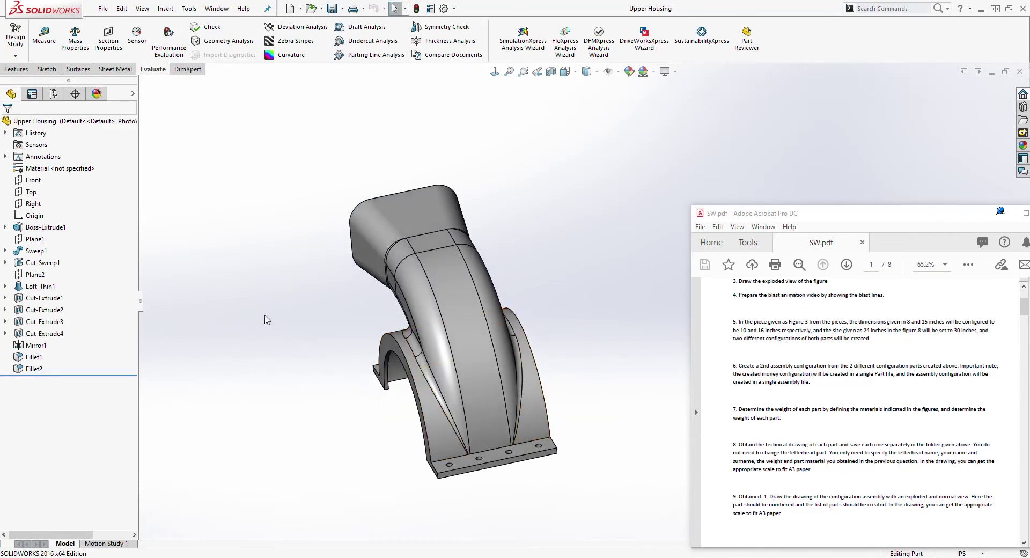
- Inspect the 15 in width dimension in Boss-Extrude1's Sketch1, viewed face-on, and exit the sketch
{"action": "left_click", "coordinate": [6, 227]}
{"action": "right_click", "coordinate": [38, 244]}
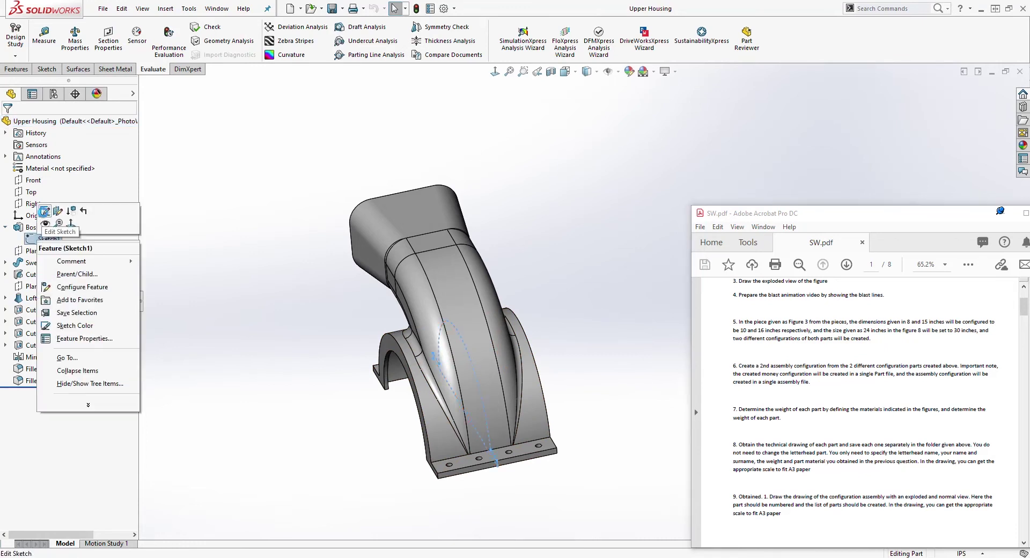
{"action": "left_click", "coordinate": [43, 222]}
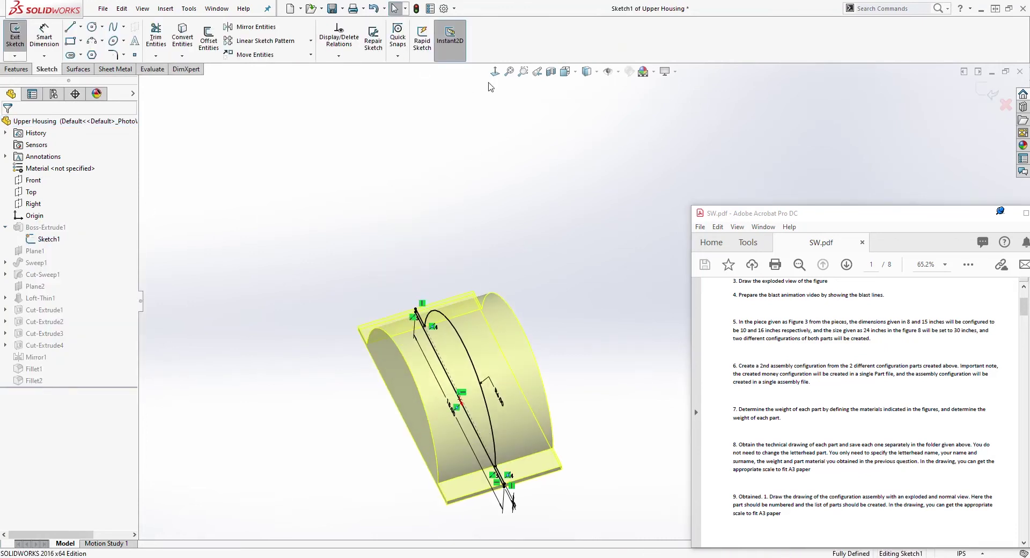
{"action": "left_click", "coordinate": [494, 72]}
{"action": "scroll", "coordinate": [590, 311], "scroll_direction": "down", "scroll_amount": 5}
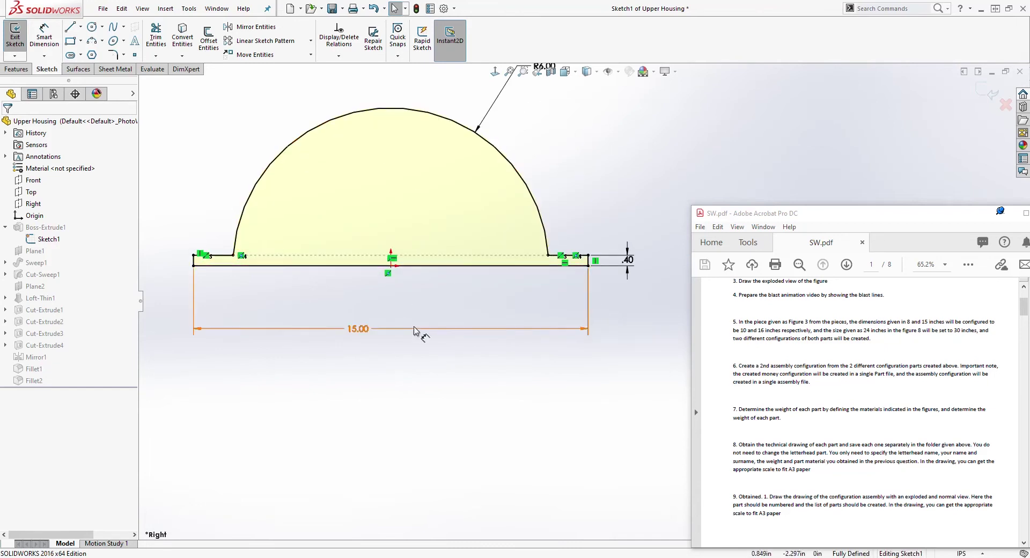
{"action": "left_click_drag", "start_coordinate": [357, 330], "coordinate": [390, 340]}
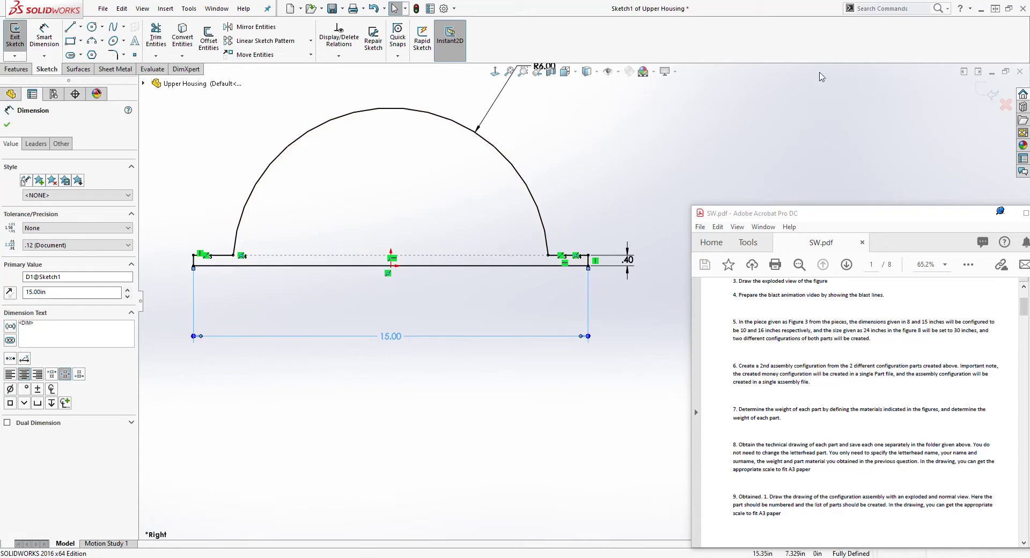
{"action": "left_click", "coordinate": [985, 92]}
{"action": "left_click", "coordinate": [985, 92]}
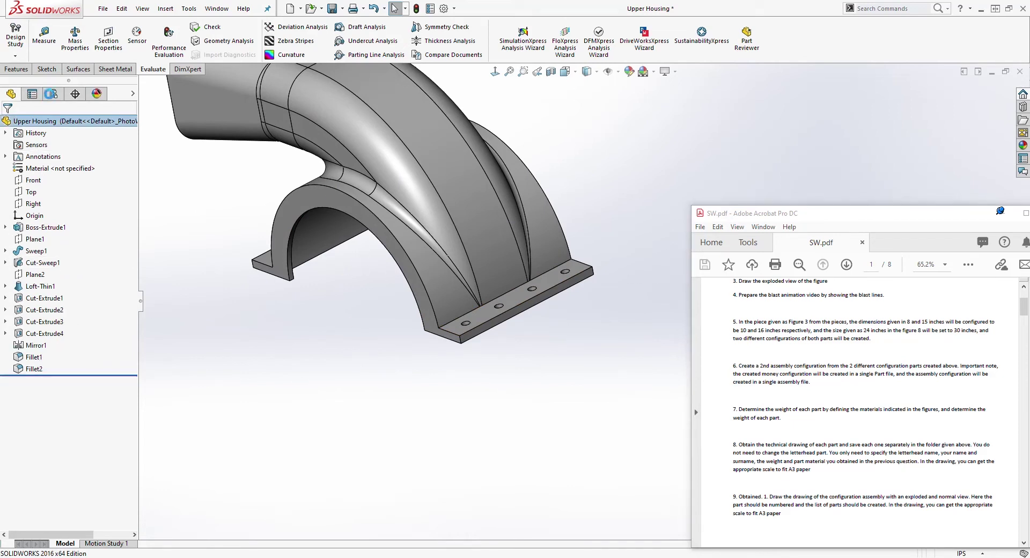
- Add a new configuration named 2nd Configuration to the Upper Housing part
{"action": "left_click", "coordinate": [53, 94]}
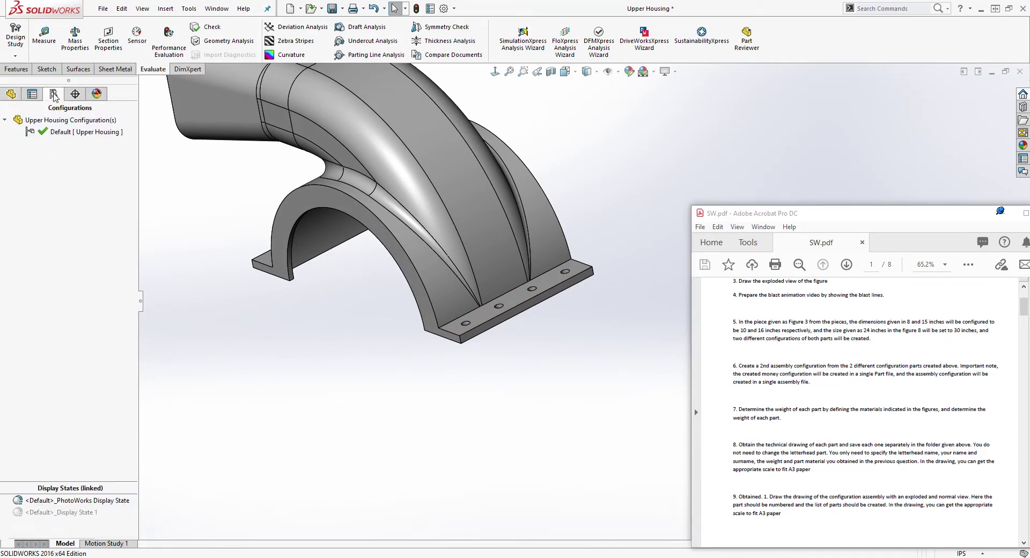
{"action": "right_click", "coordinate": [61, 158]}
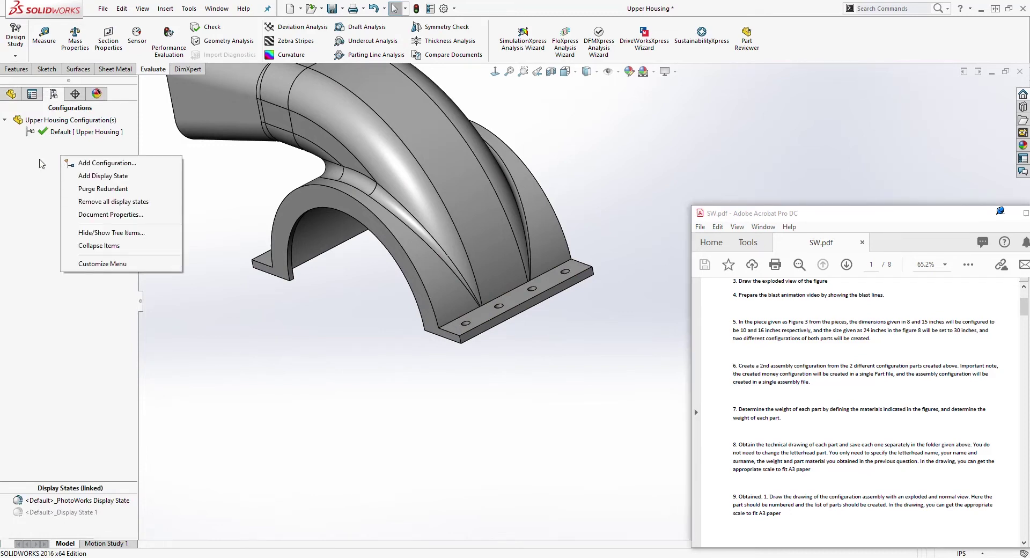
{"action": "left_click", "coordinate": [89, 163]}
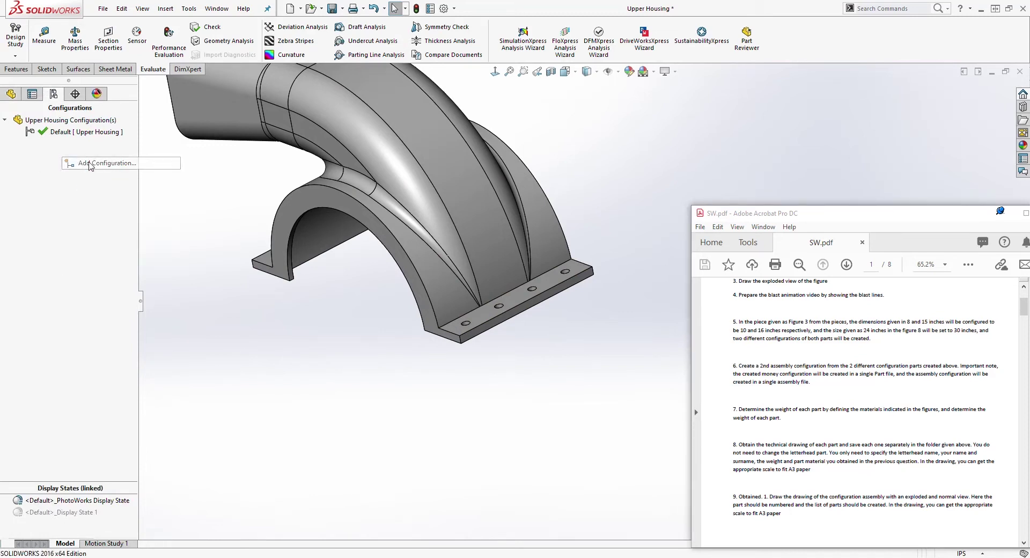
{"action": "right_click", "coordinate": [52, 170]}
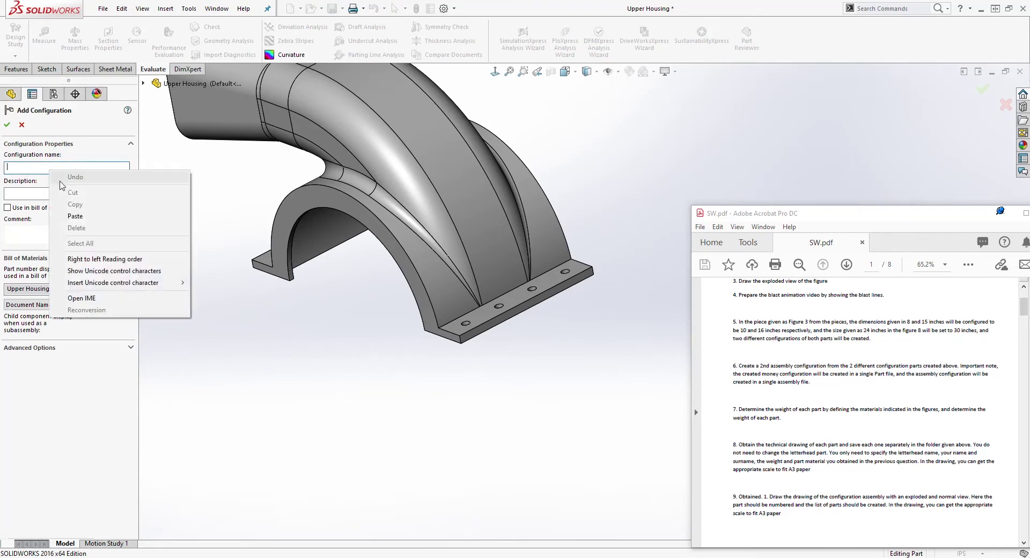
{"action": "left_click", "coordinate": [67, 210]}
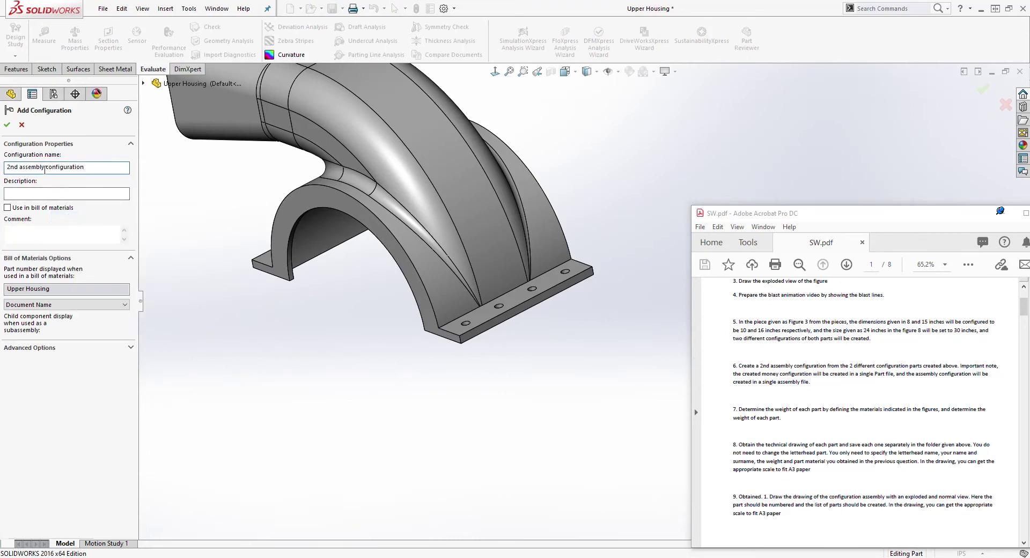
{"action": "key", "text": "BackSpace"}
{"action": "key", "text": "BackSpace"}
{"action": "key", "text": "BackSpace"}
{"action": "key", "text": "BackSpace"}
{"action": "key", "text": "BackSpace"}
{"action": "key", "text": "BackSpace"}
{"action": "key", "text": "BackSpace"}
{"action": "key", "text": "BackSpace"}
{"action": "key", "text": "BackSpace"}
{"action": "key", "text": "BackSpace"}
{"action": "type", "text": "c"}
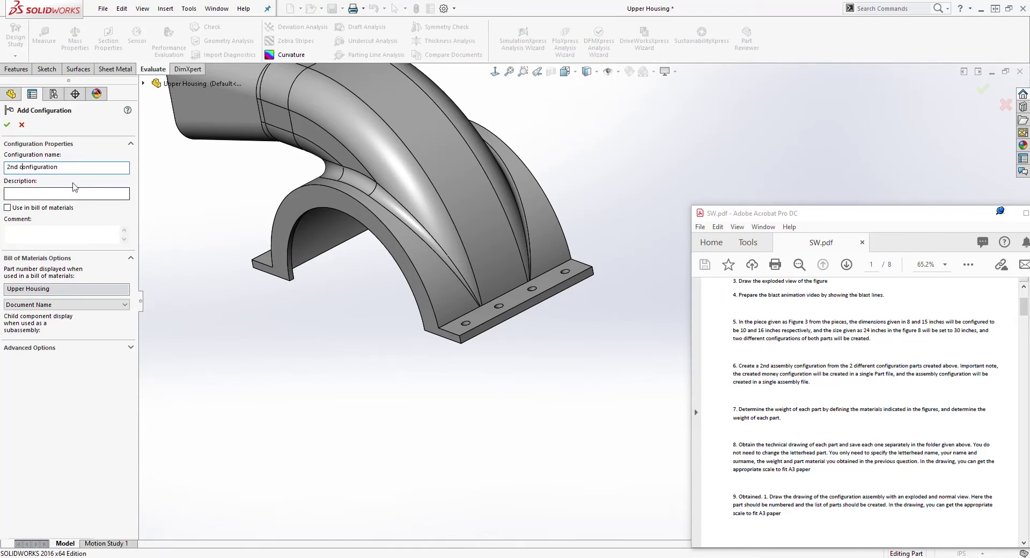
{"action": "key", "text": "BackSpace"}
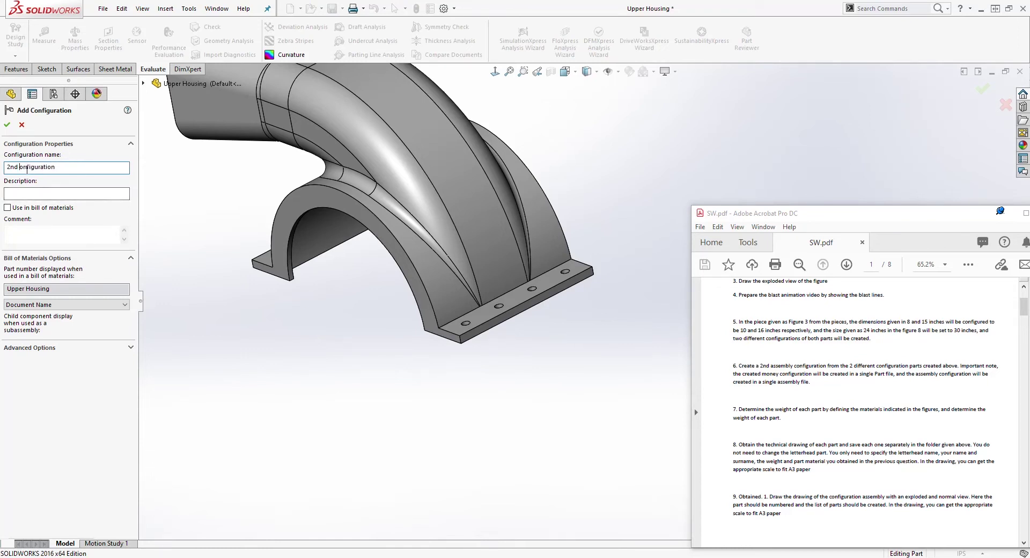
{"action": "type", "text": "C"}
{"action": "left_click", "coordinate": [6, 125]}
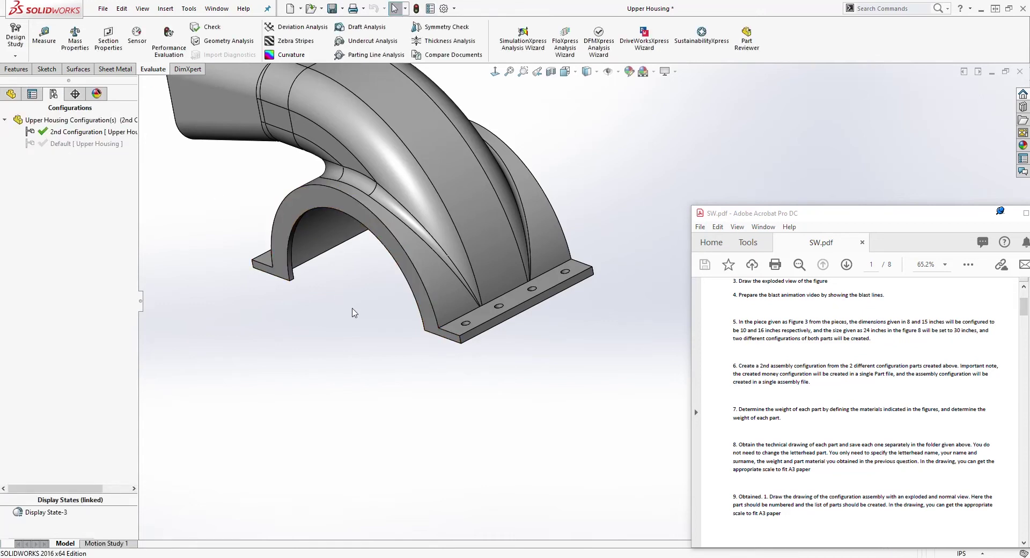
- Switch to the Default configuration and back to 2nd Configuration to compare the fitted part
{"action": "key", "text": "f"}
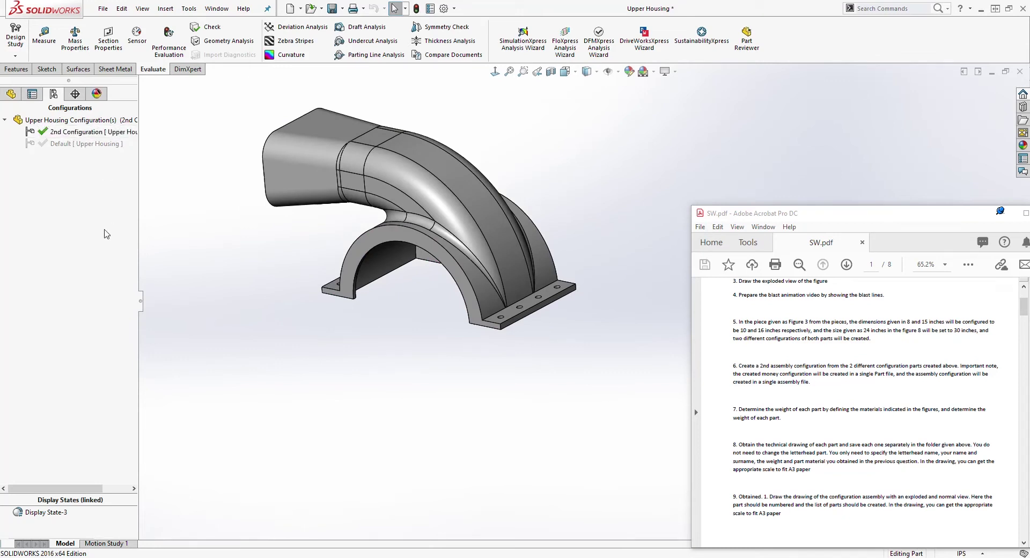
{"action": "double_click", "coordinate": [51, 147]}
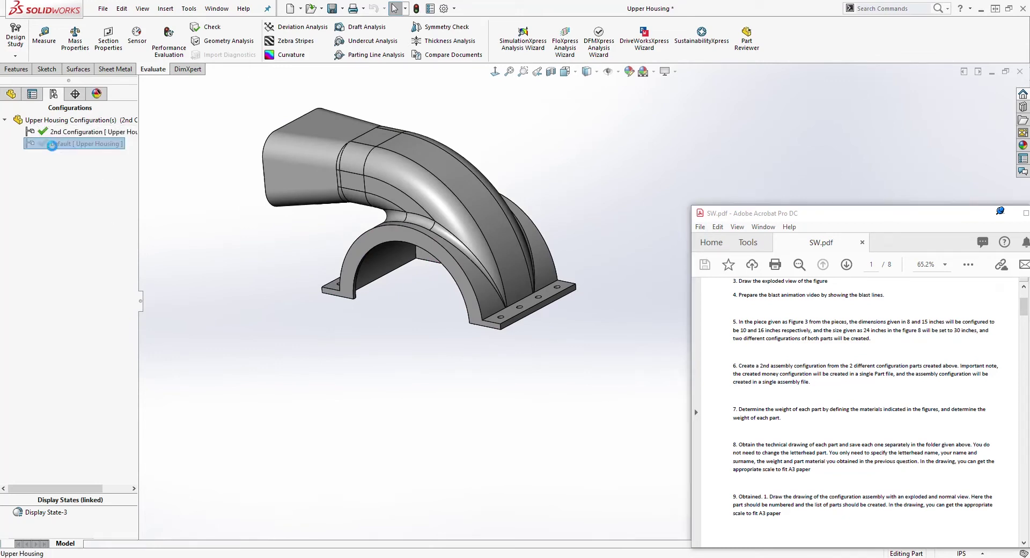
{"action": "double_click", "coordinate": [70, 132]}
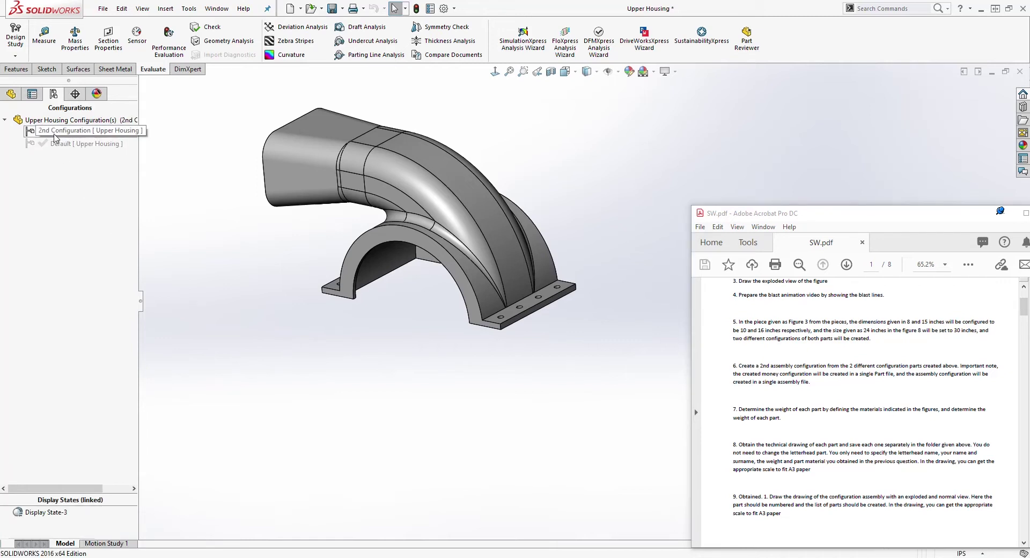
- Open Sketch1 of Boss-Extrude1 for editing in 2nd Configuration, facing the sketch plane
{"action": "left_click", "coordinate": [12, 95]}
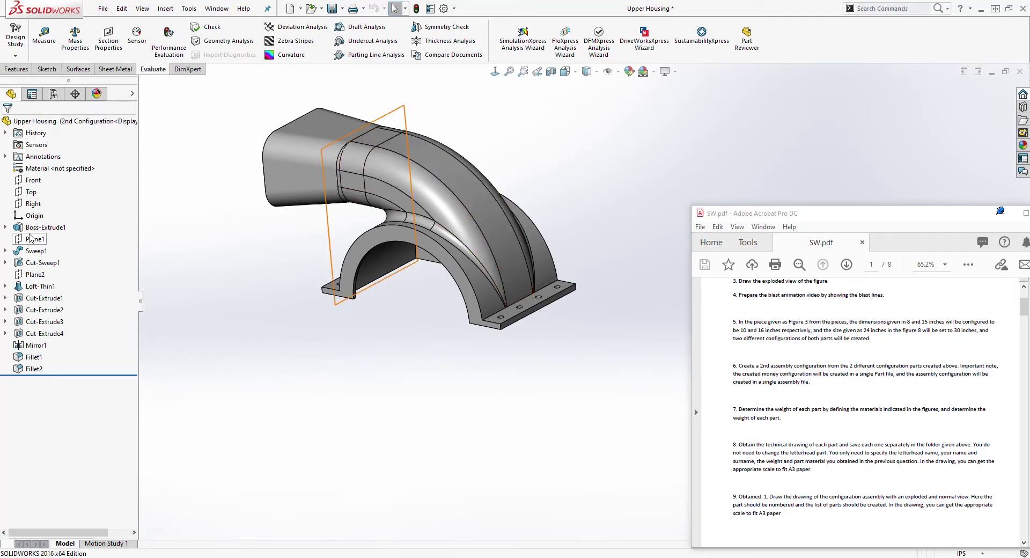
{"action": "left_click", "coordinate": [6, 228]}
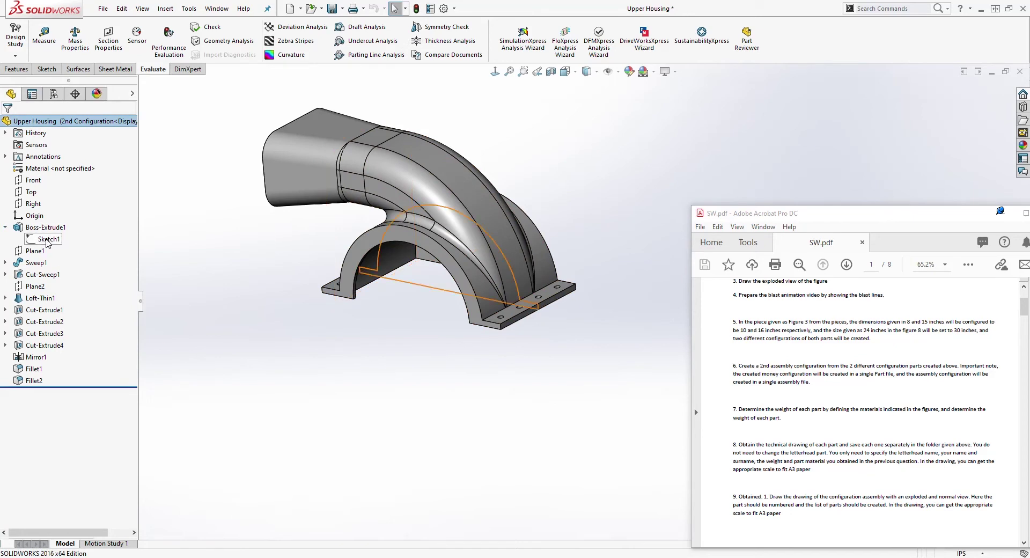
{"action": "right_click", "coordinate": [47, 243]}
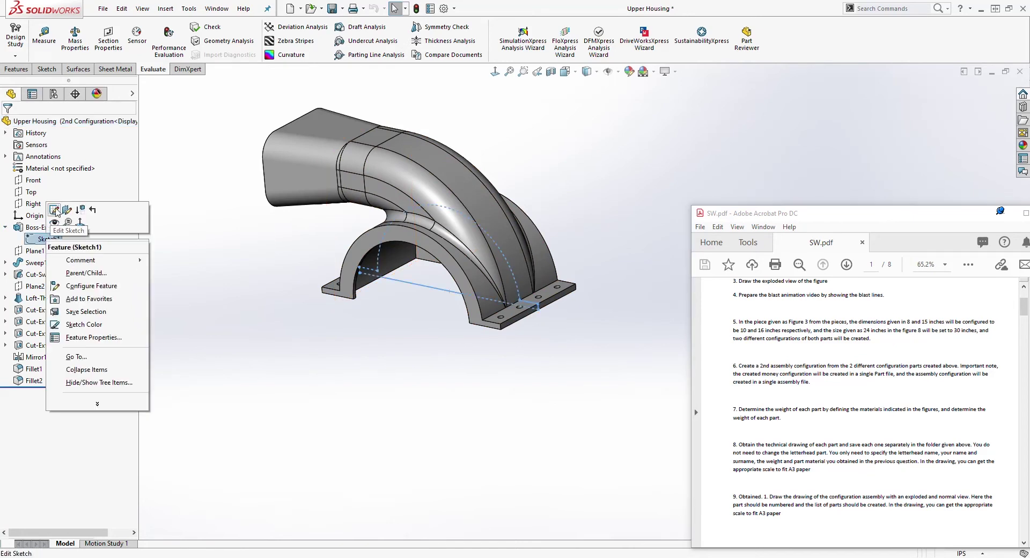
{"action": "left_click", "coordinate": [58, 211]}
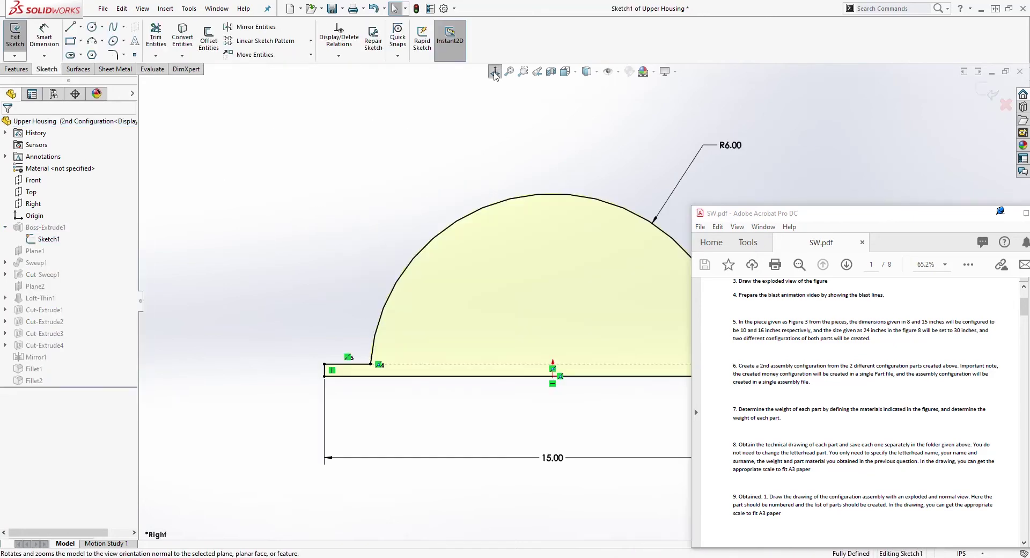
{"action": "middle_click_drag", "start_coordinate": [590, 406], "coordinate": [477, 111]}
{"action": "left_click", "coordinate": [494, 71]}
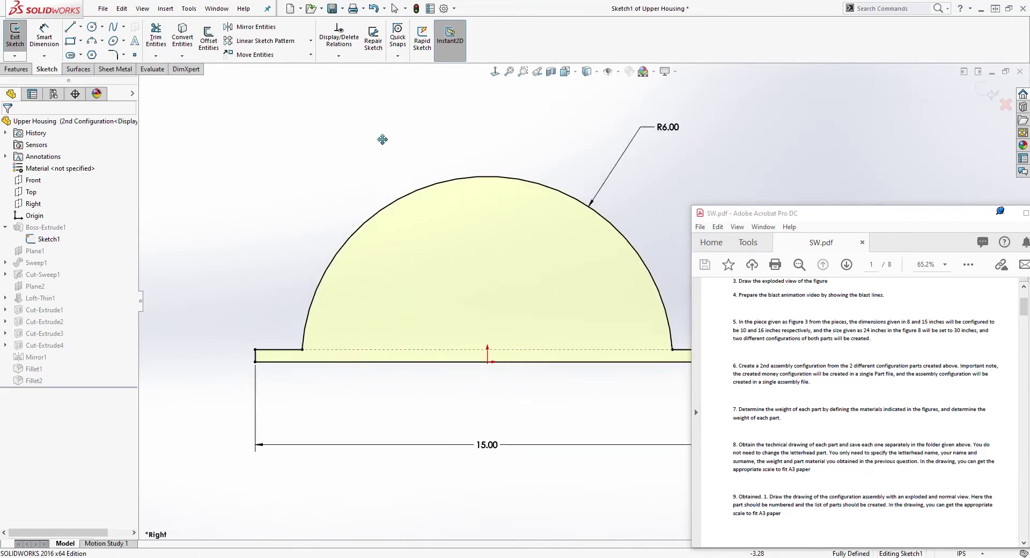
{"action": "scroll", "coordinate": [376, 429], "scroll_direction": "down", "scroll_amount": 3}
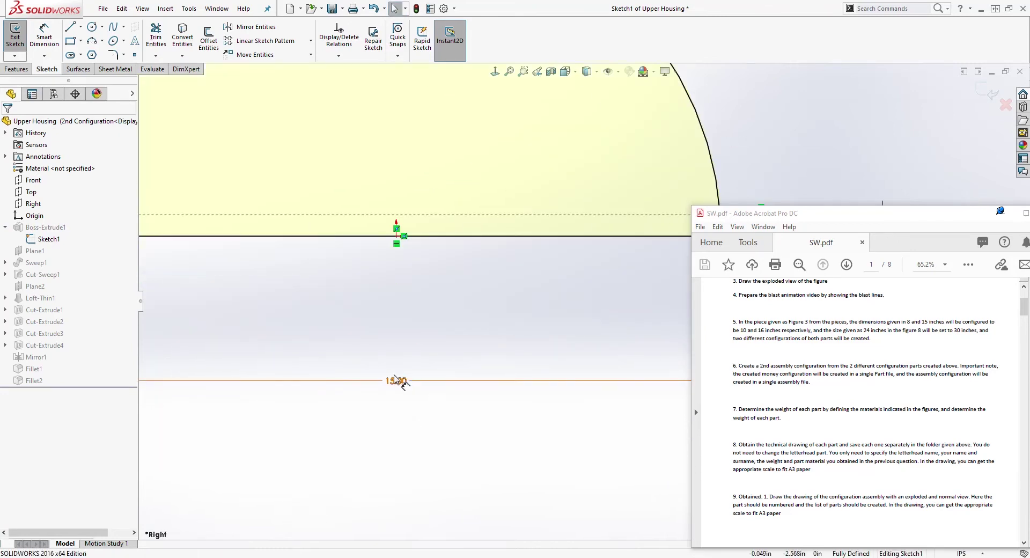
- Set the overall width dimension along the bottom of the housing sketch to 16 in
{"action": "left_click", "coordinate": [406, 382]}
{"action": "left_click", "coordinate": [404, 397]}
{"action": "left_click", "coordinate": [411, 383]}
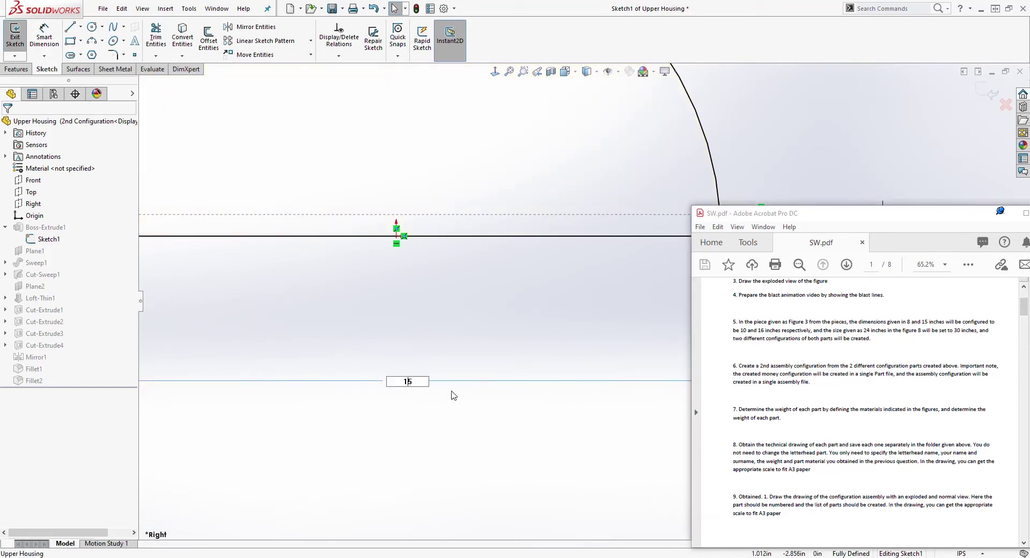
{"action": "key", "text": "f"}
{"action": "left_click", "coordinate": [509, 334]}
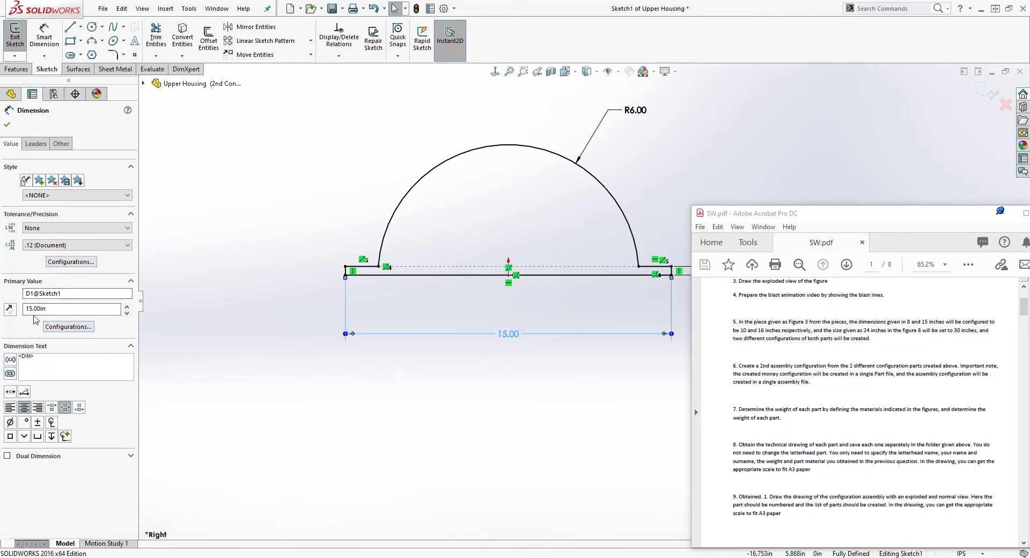
{"action": "left_click_drag", "start_coordinate": [47, 308], "coordinate": [11, 303]}
{"action": "type", "text": "16"}
{"action": "key", "text": "Return"}
- Apply the 16 in width to this configuration only and exit the sketch to rebuild the part
{"action": "left_click", "coordinate": [68, 326]}
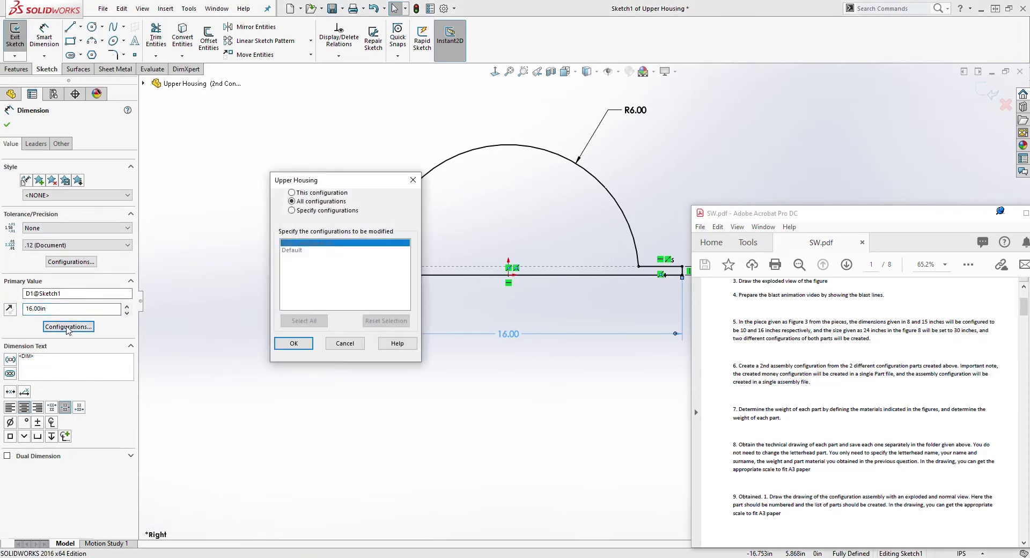
{"action": "left_click", "coordinate": [292, 192]}
{"action": "left_click", "coordinate": [293, 343]}
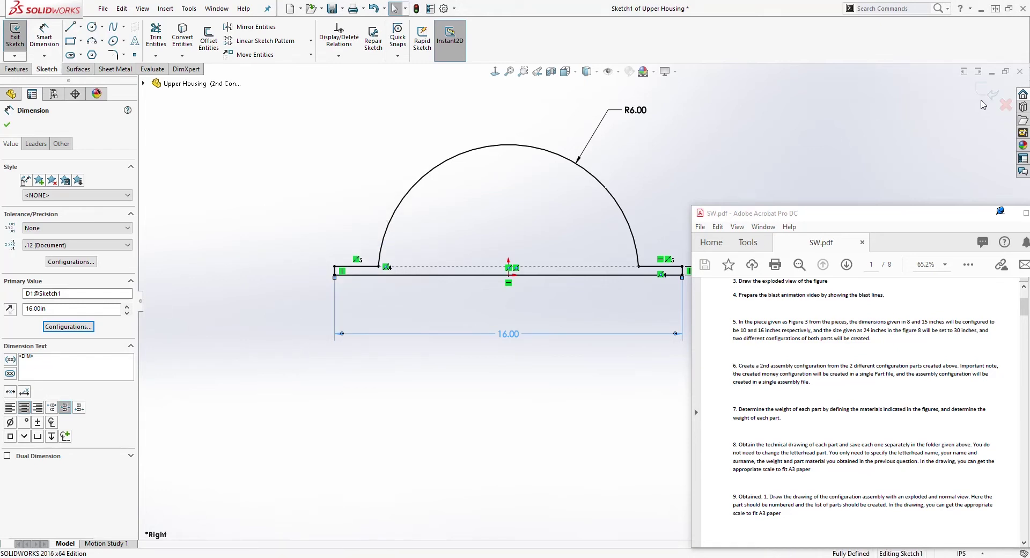
{"action": "left_click", "coordinate": [653, 146]}
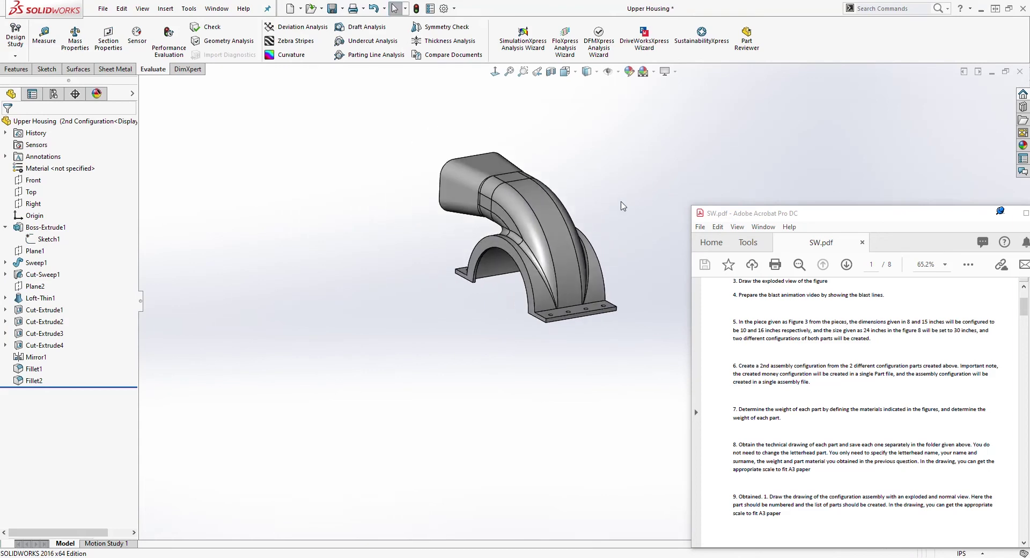
- Edit Boss-Extrude1 and restrict its definition to this configuration only
{"action": "right_click", "coordinate": [58, 228]}
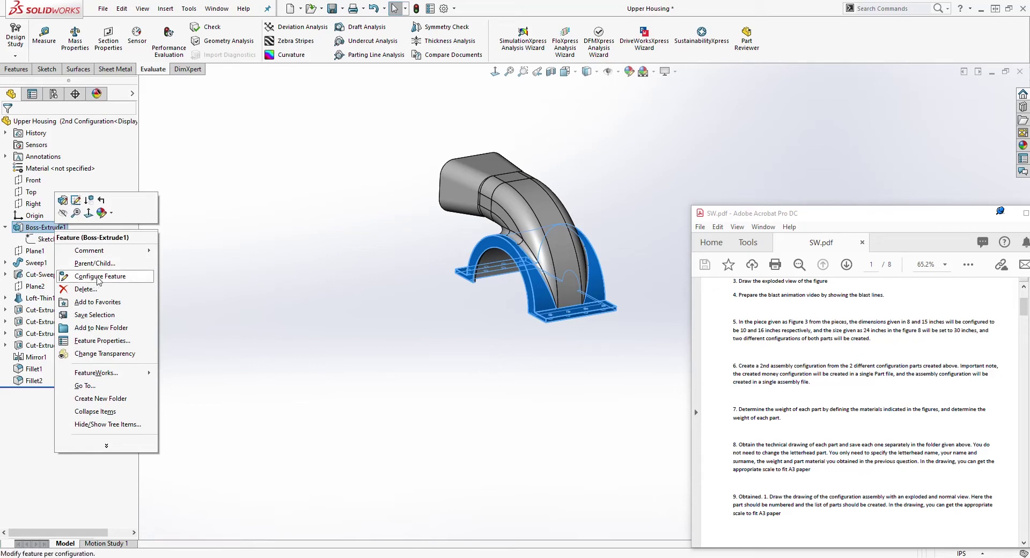
{"action": "left_click", "coordinate": [102, 202]}
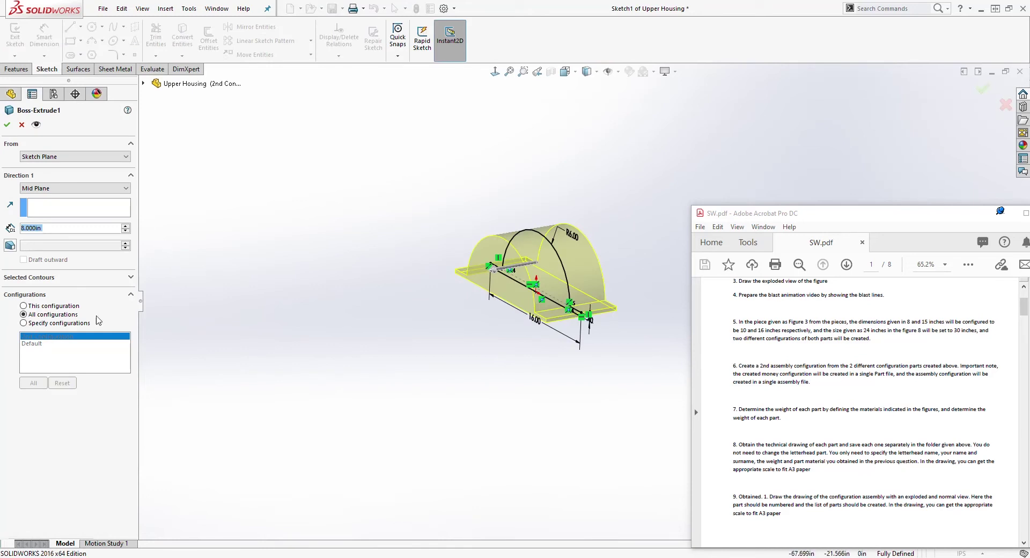
{"action": "left_click", "coordinate": [24, 306]}
{"action": "left_click", "coordinate": [7, 125]}
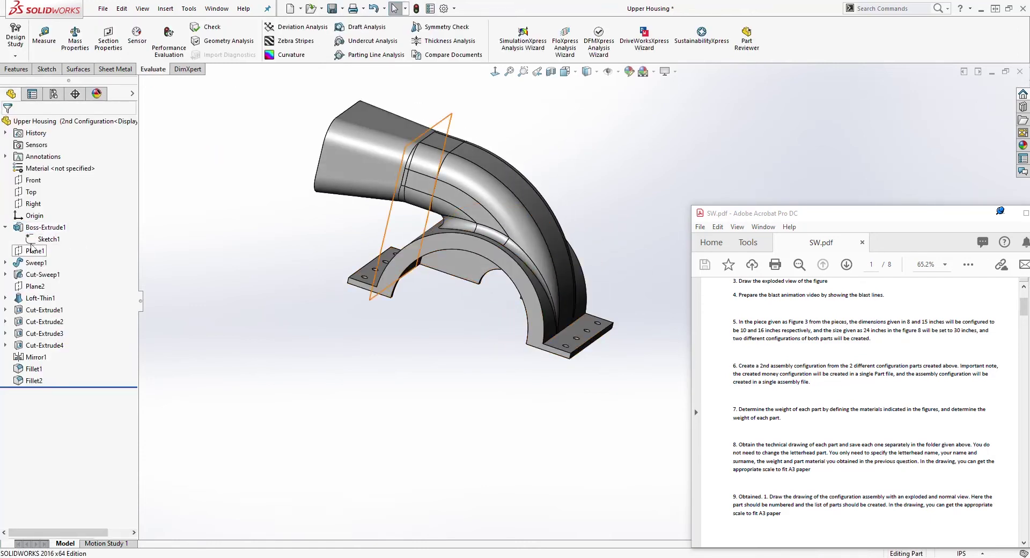
- Configure Sketch1 of Boss-Extrude1, setting its D1 width to 15 in for the Default configuration, and apply the change
{"action": "right_click", "coordinate": [48, 244]}
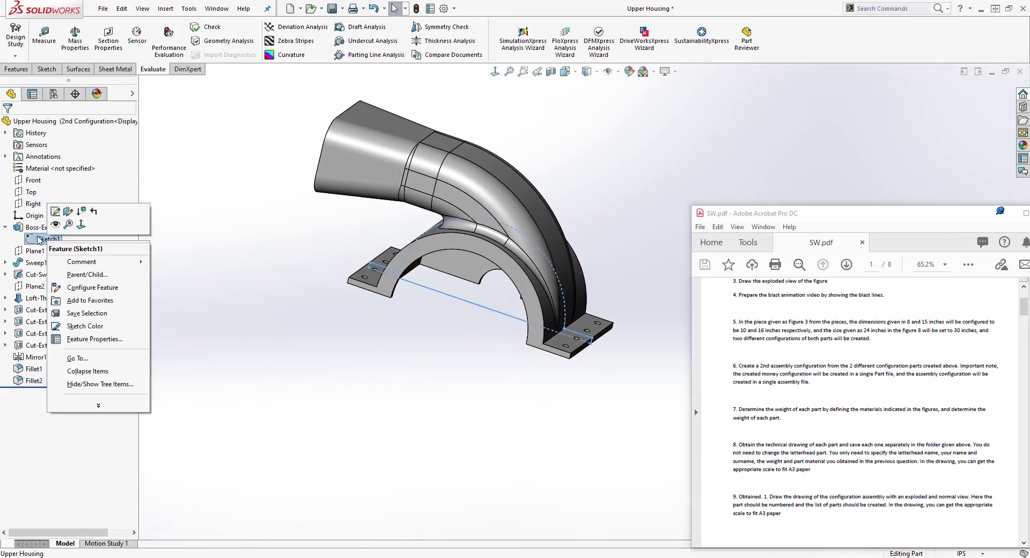
{"action": "left_click", "coordinate": [93, 289]}
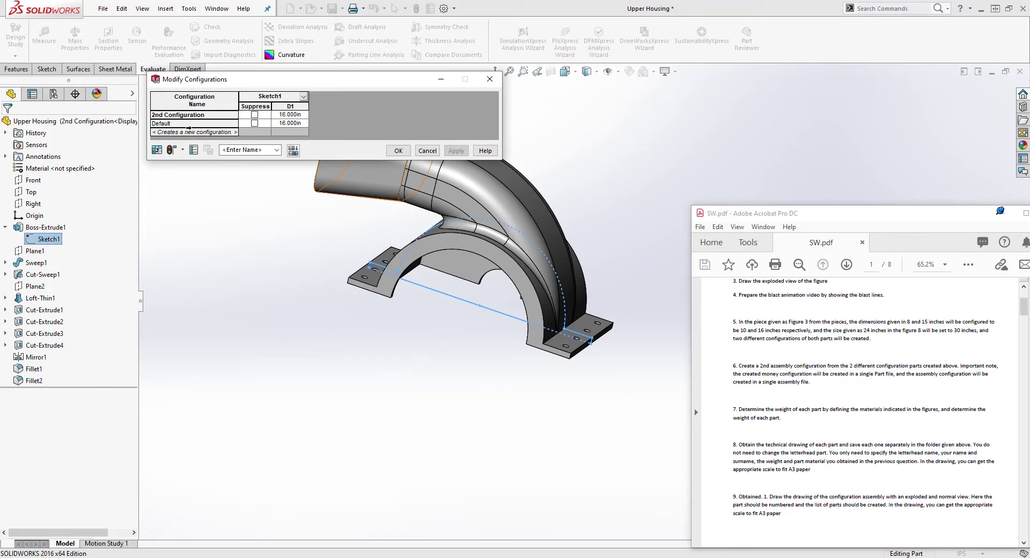
{"action": "left_click", "coordinate": [290, 123]}
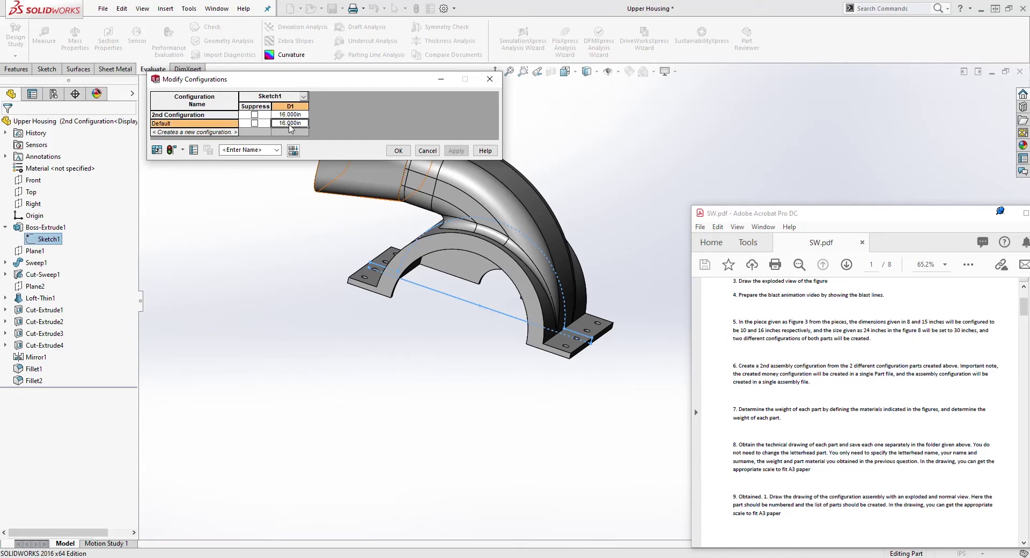
{"action": "left_click", "coordinate": [283, 123]}
{"action": "key", "text": "BackSpace"}
{"action": "key", "text": "BackSpace"}
{"action": "left_click", "coordinate": [399, 151]}
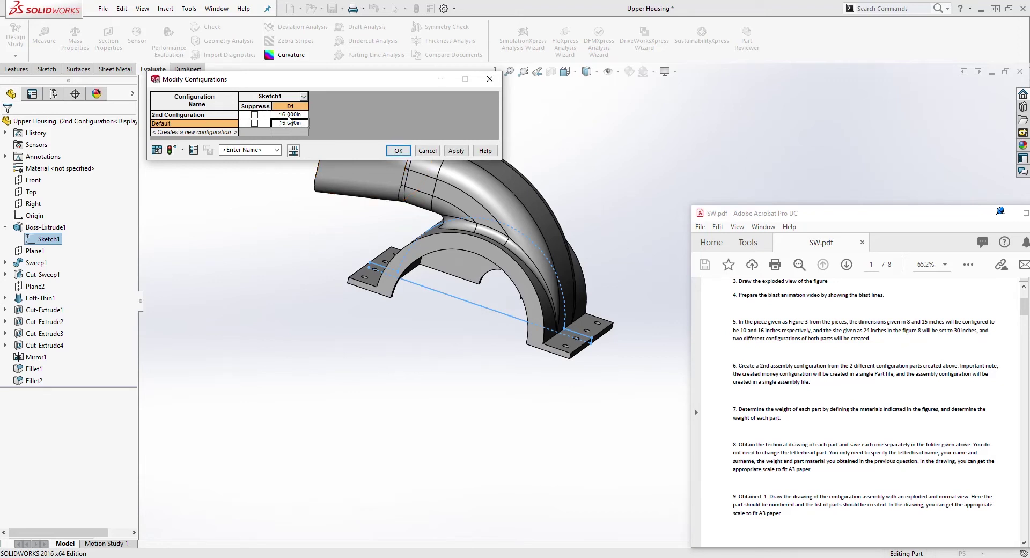
{"action": "left_click", "coordinate": [456, 151]}
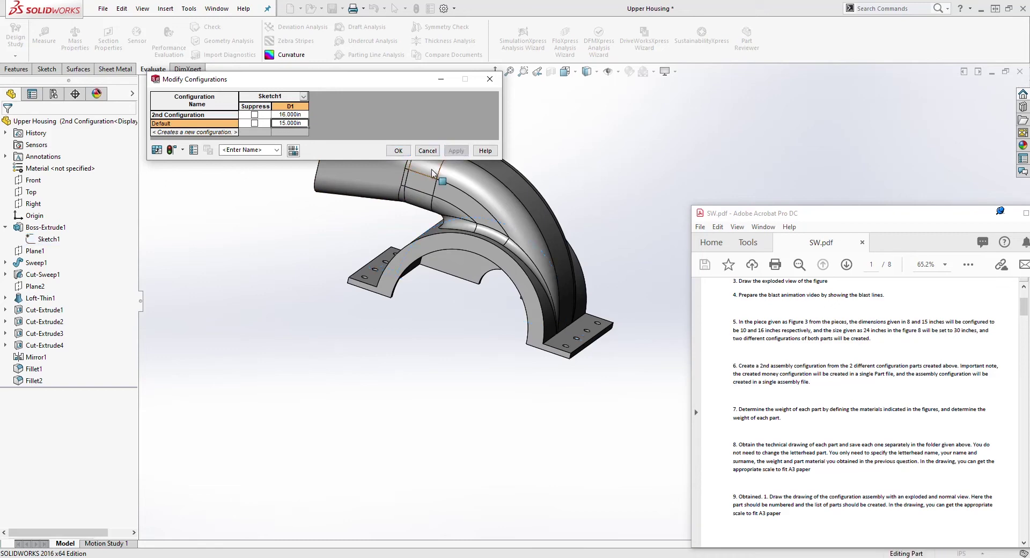
{"action": "left_click", "coordinate": [398, 150]}
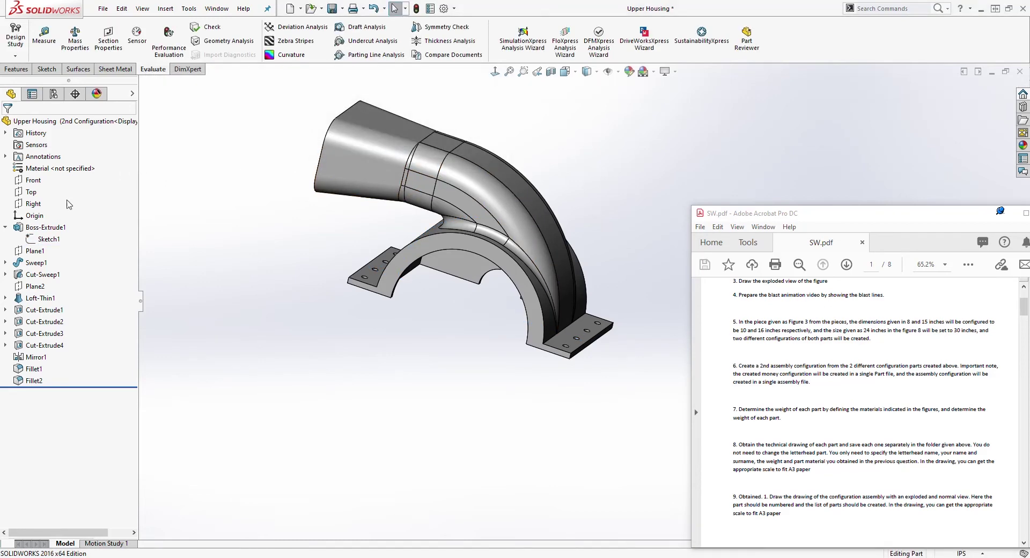
- Configure Boss-Extrude1, setting its D1 depth to 10 in for 2nd Configuration
{"action": "right_click", "coordinate": [42, 229]}
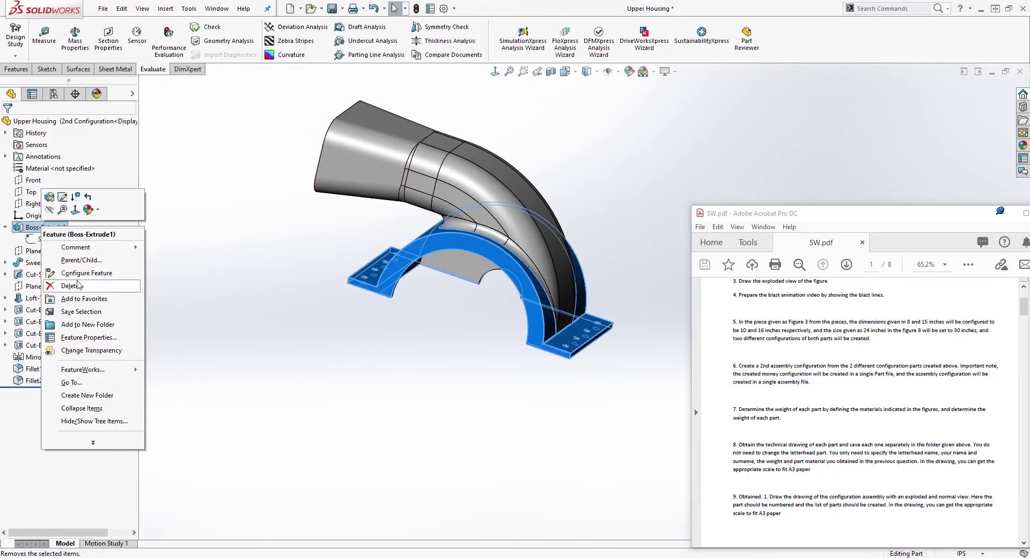
{"action": "left_click", "coordinate": [92, 275]}
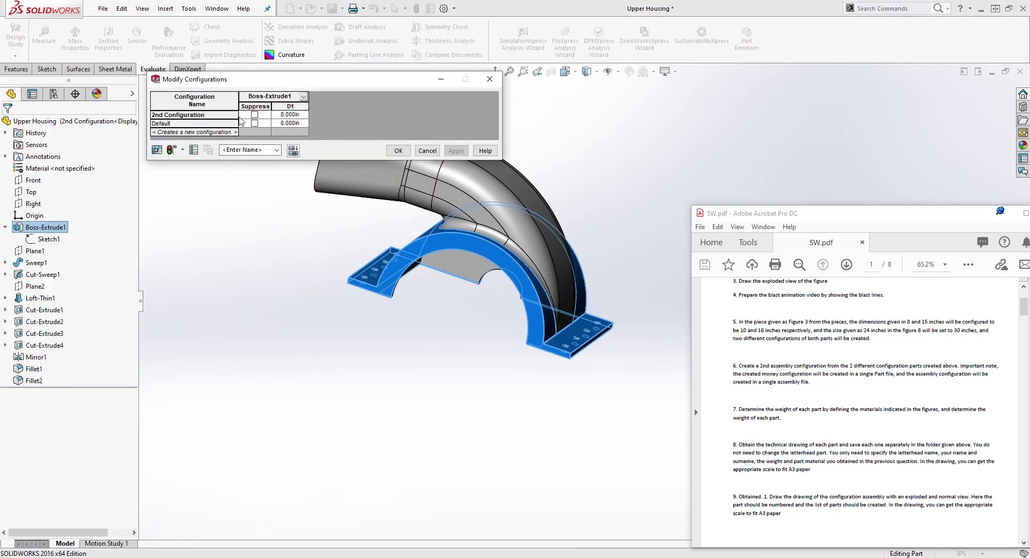
{"action": "left_click", "coordinate": [296, 116]}
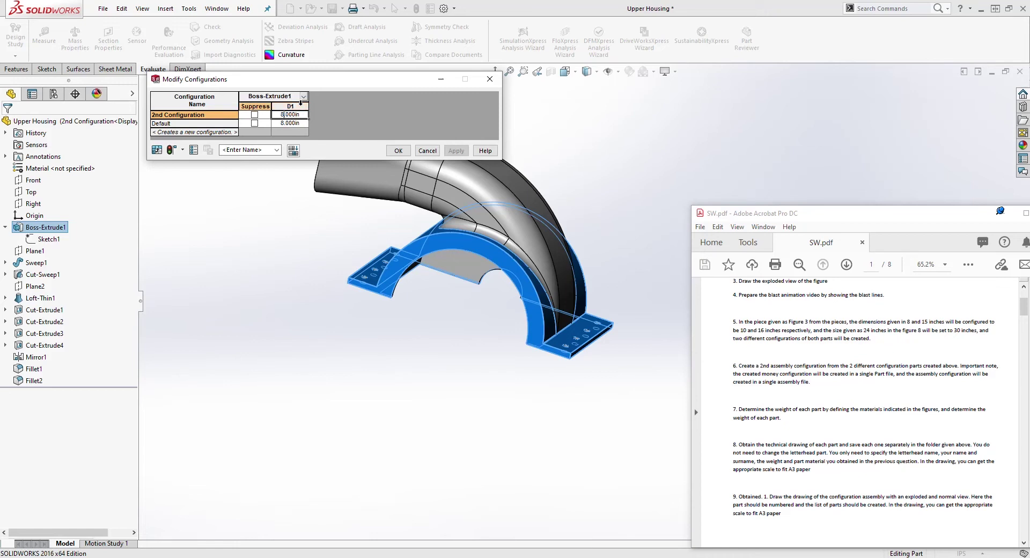
{"action": "key", "text": "BackSpace"}
{"action": "type", "text": "10"}
{"action": "left_click", "coordinate": [402, 151]}
{"action": "left_click", "coordinate": [410, 151]}
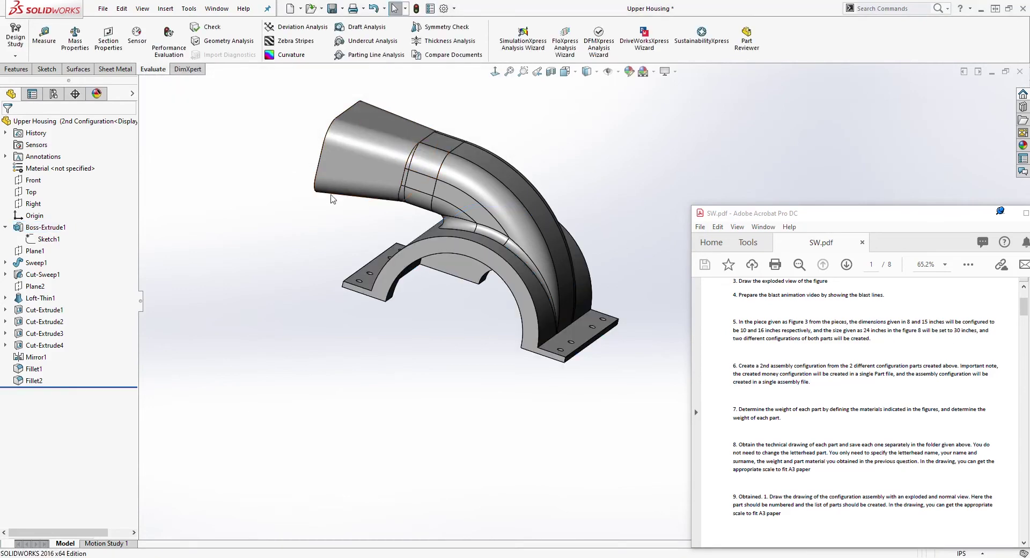
- Activate the Default configuration of the Upper Housing and inspect the part from several angles
{"action": "left_click", "coordinate": [54, 93]}
{"action": "middle_click_drag", "start_coordinate": [403, 236], "coordinate": [285, 240]}
{"action": "double_click", "coordinate": [66, 145]}
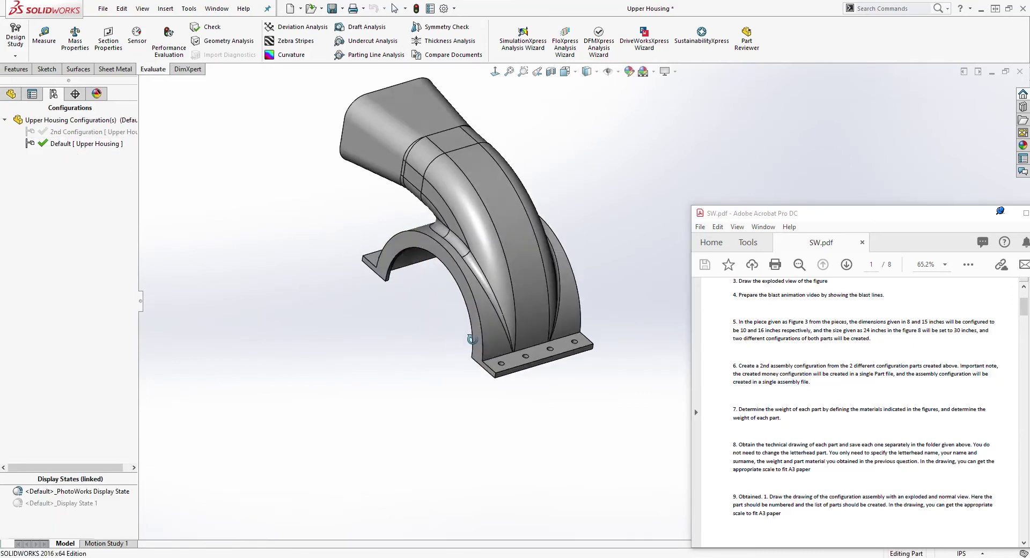
{"action": "middle_click_drag", "start_coordinate": [486, 262], "coordinate": [638, 293]}
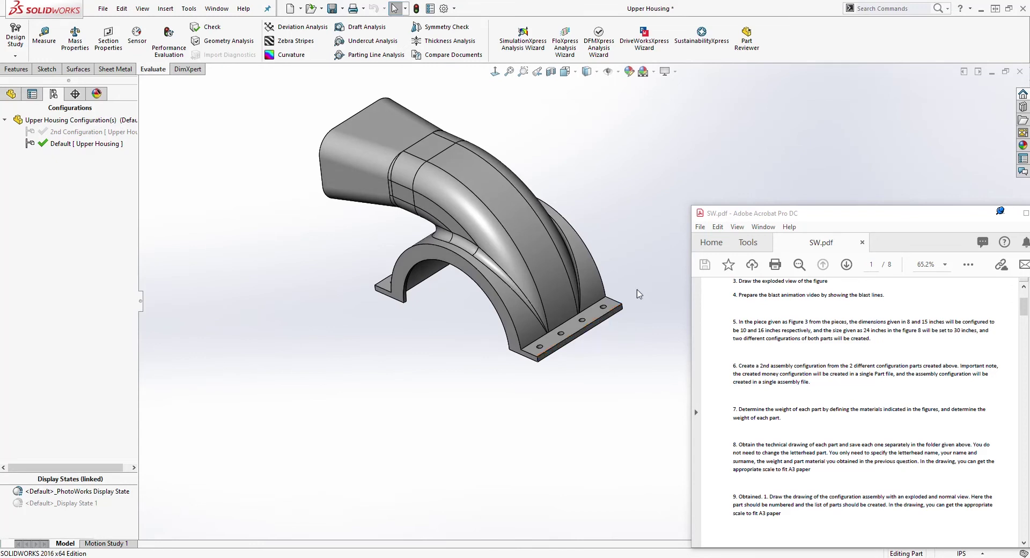
{"action": "middle_click_drag", "start_coordinate": [303, 176], "coordinate": [537, 268]}
- Alternate between 2nd Configuration and Default to compare the housing, ending with 2nd Configuration active
{"action": "left_click", "coordinate": [75, 131]}
{"action": "left_click", "coordinate": [75, 131]}
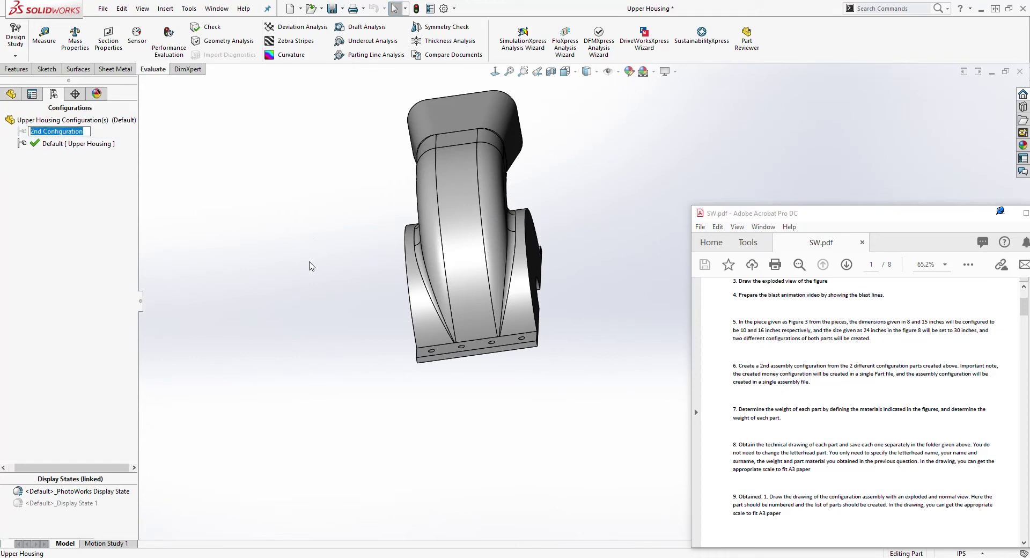
{"action": "left_click", "coordinate": [234, 218]}
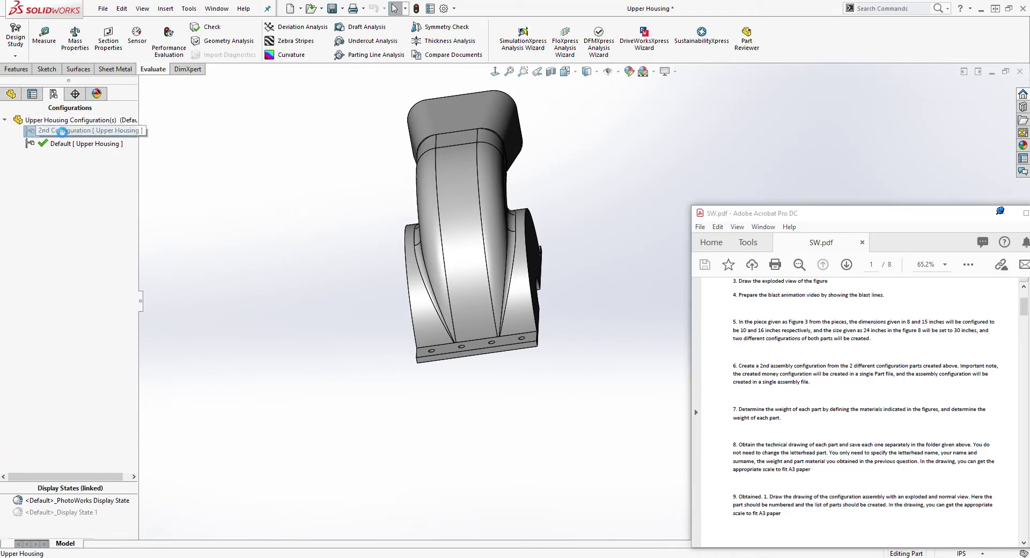
{"action": "double_click", "coordinate": [86, 131]}
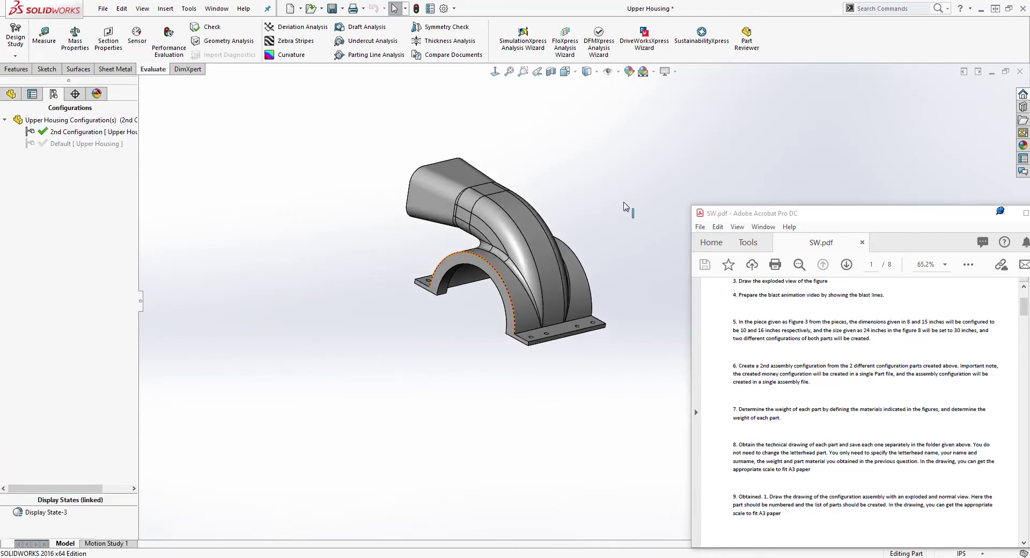
{"action": "double_click", "coordinate": [62, 143]}
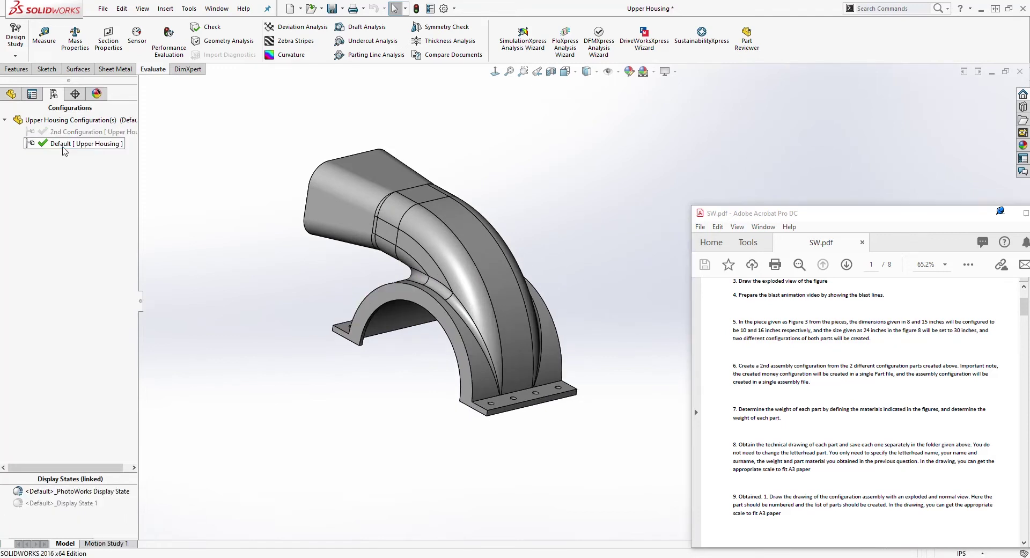
{"action": "double_click", "coordinate": [54, 132]}
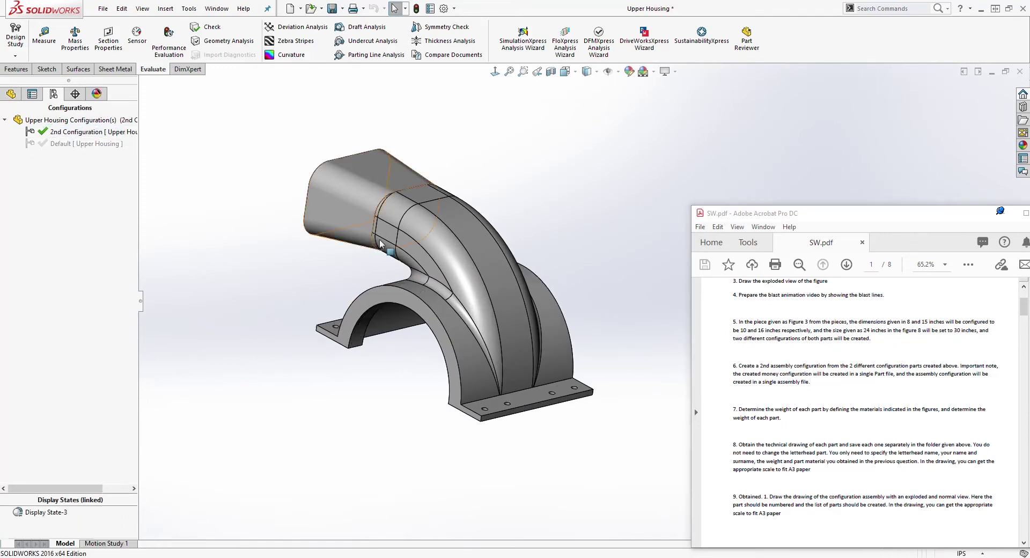
{"action": "middle_click_drag", "start_coordinate": [333, 206], "coordinate": [522, 282]}
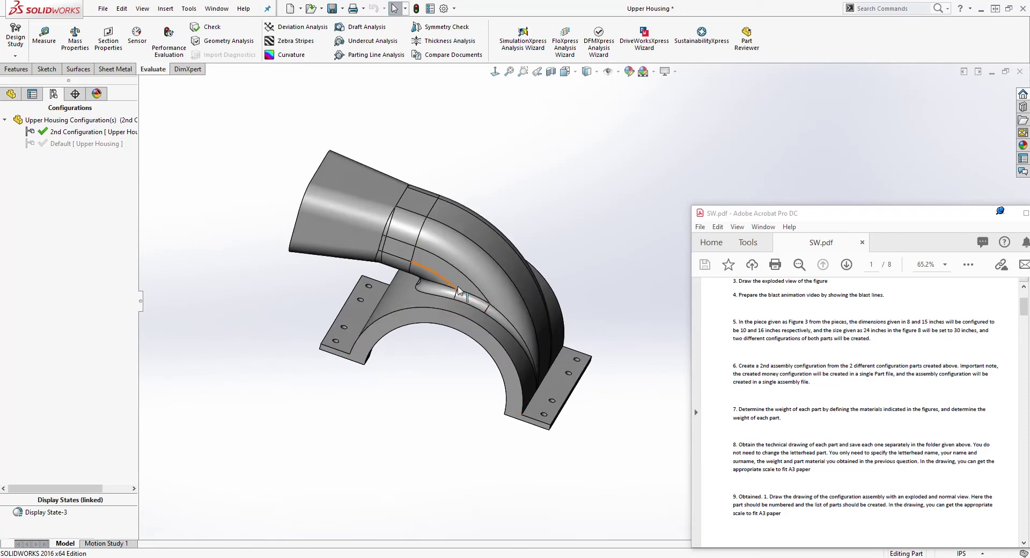
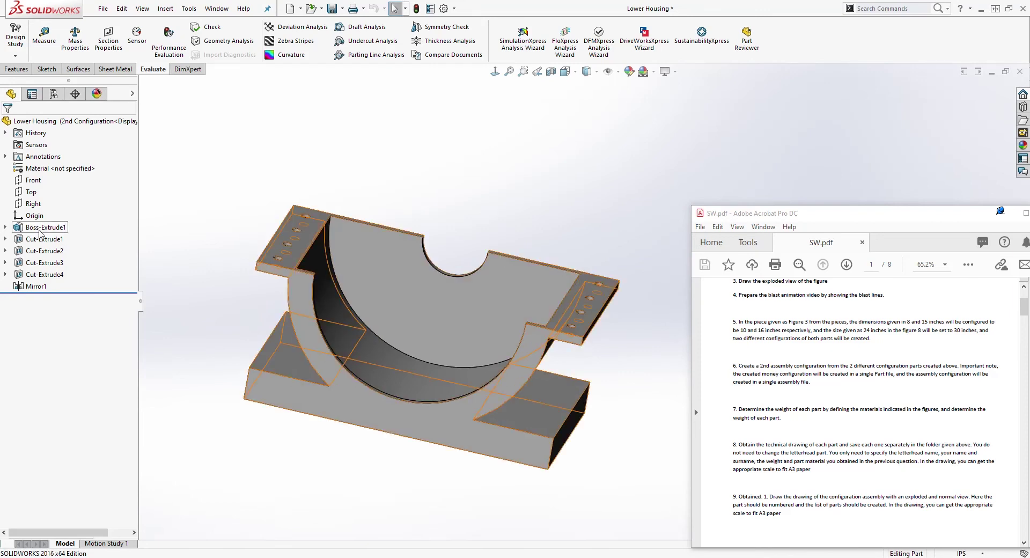
- Open Sketch1 of the Lower Housing's Boss-Extrude1 for editing, facing the sketch plane
{"action": "left_click", "coordinate": [40, 227]}
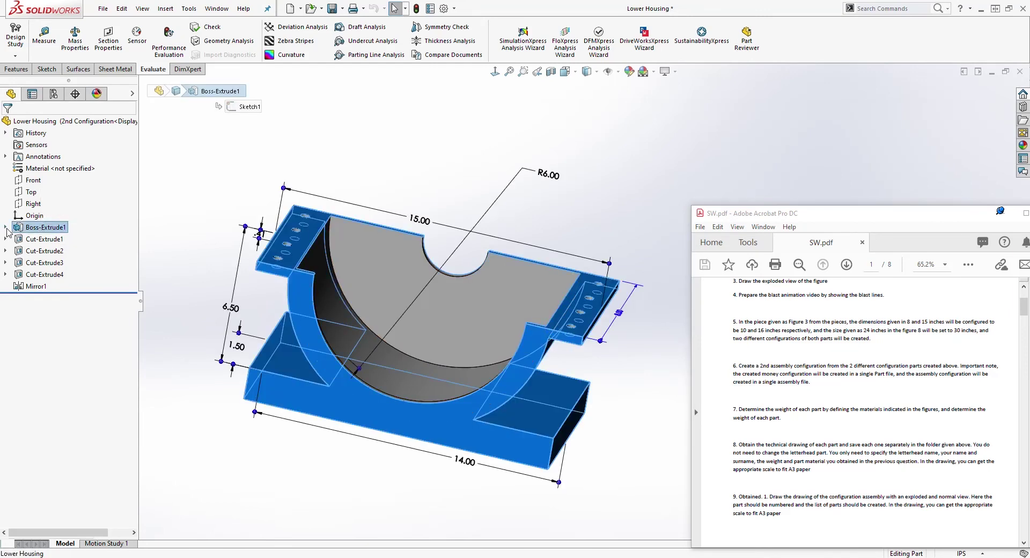
{"action": "left_click", "coordinate": [6, 227]}
{"action": "left_click", "coordinate": [78, 242]}
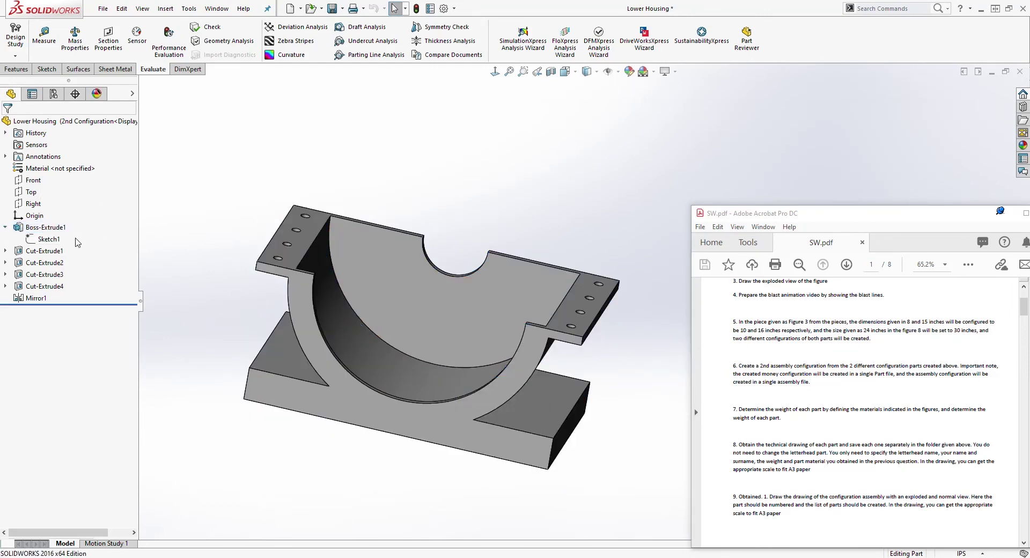
{"action": "right_click", "coordinate": [53, 240]}
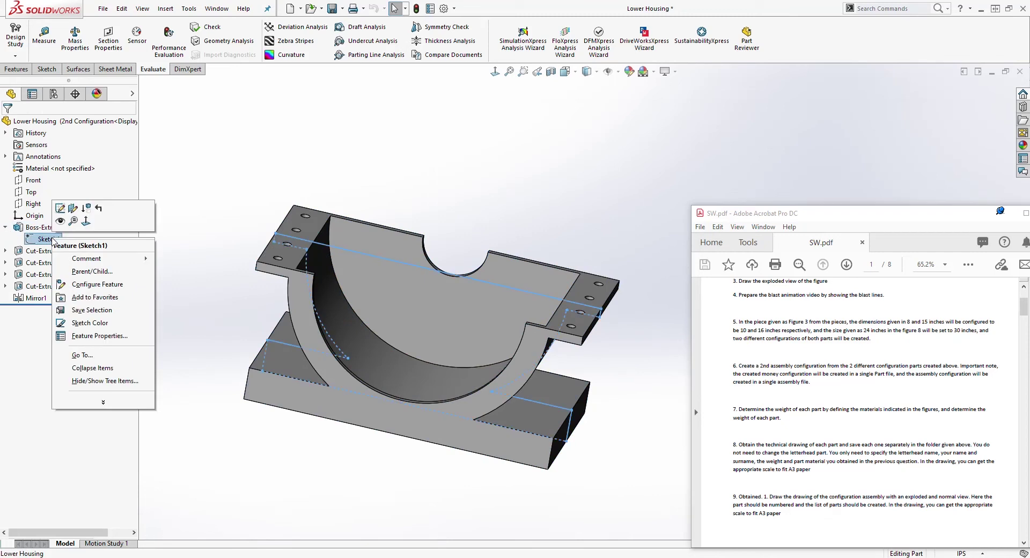
{"action": "left_click", "coordinate": [60, 208]}
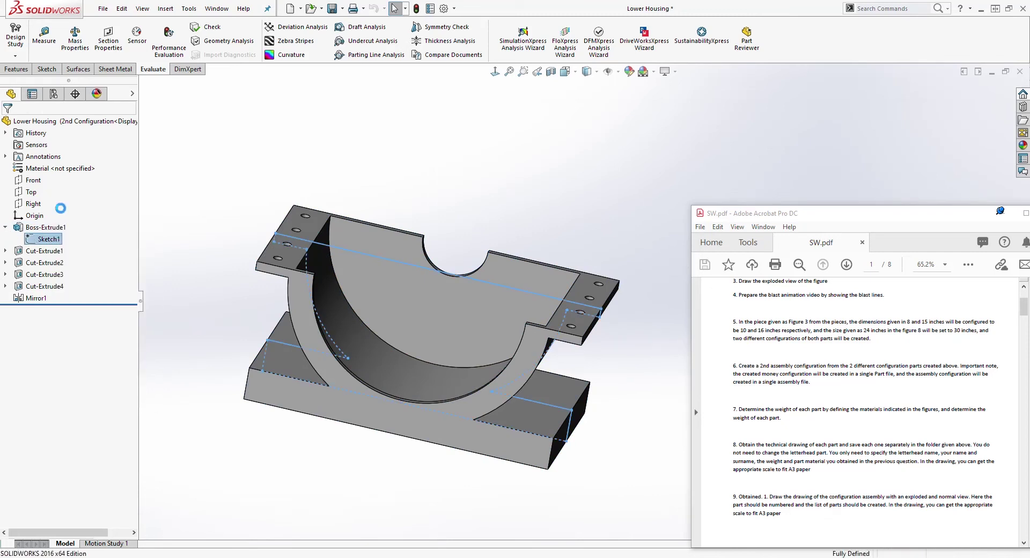
{"action": "key", "text": "ctrl+8"}
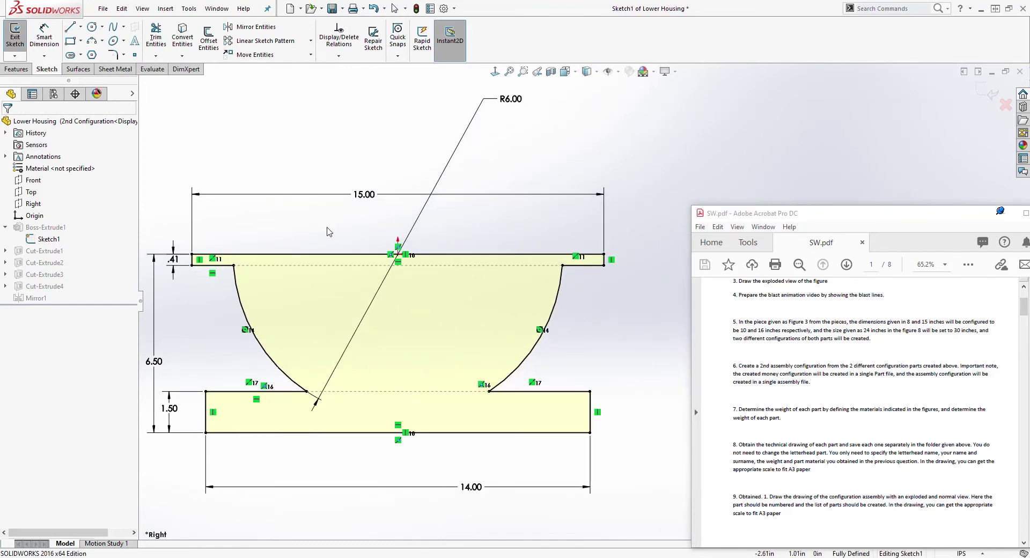
- Set the overall width of the Lower Housing's upper flange to 16 in for this configuration only and exit the sketch
{"action": "left_click", "coordinate": [382, 198]}
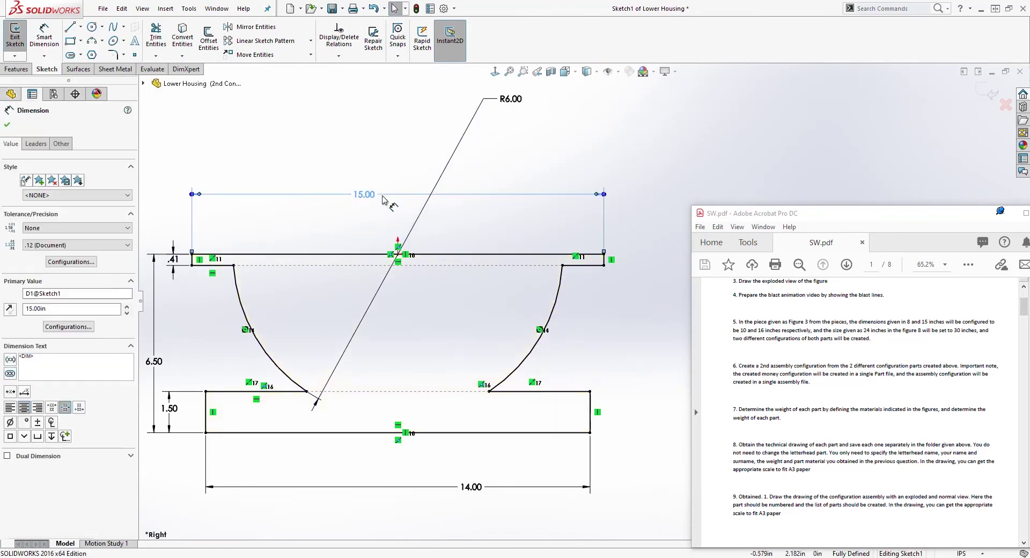
{"action": "left_click", "coordinate": [68, 327]}
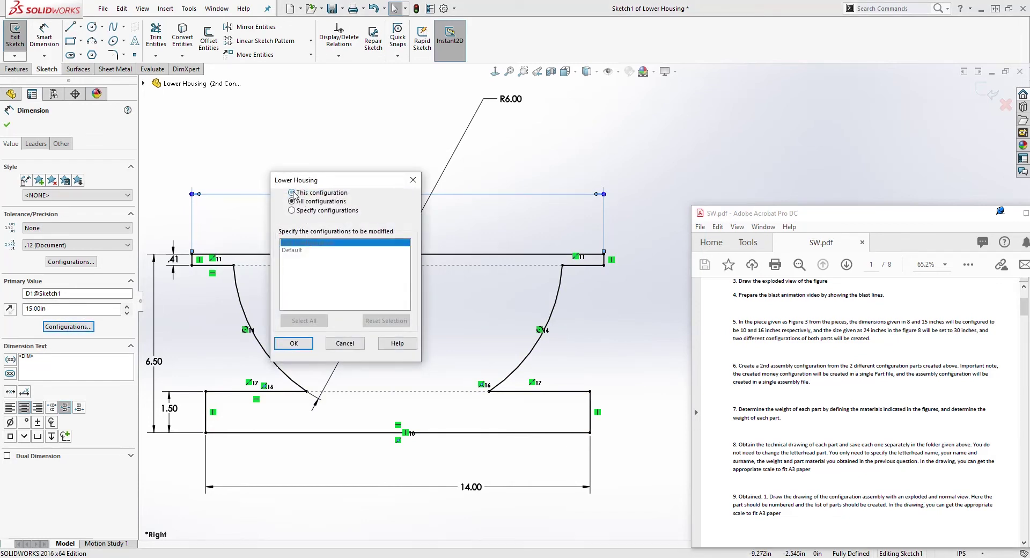
{"action": "left_click", "coordinate": [293, 343]}
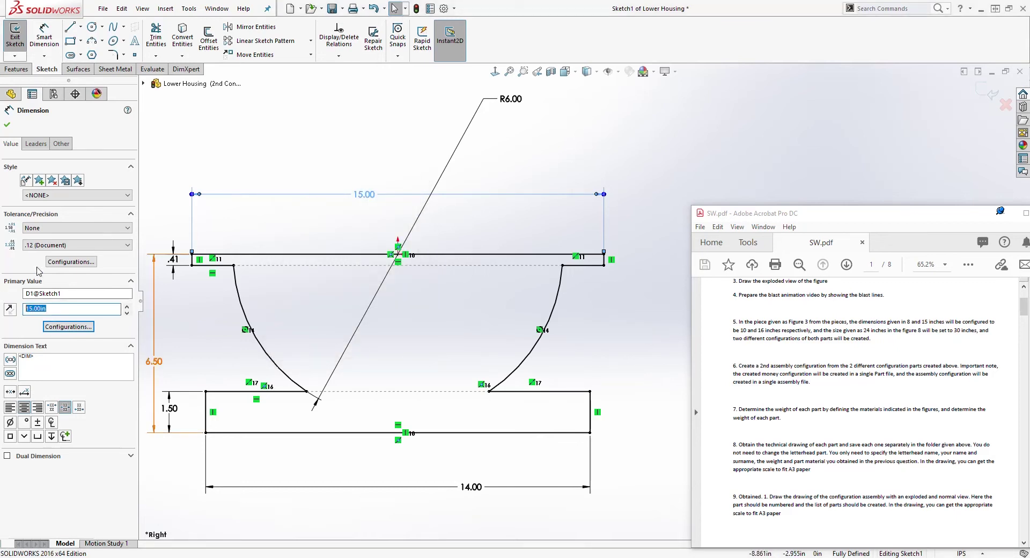
{"action": "type", "text": "16"}
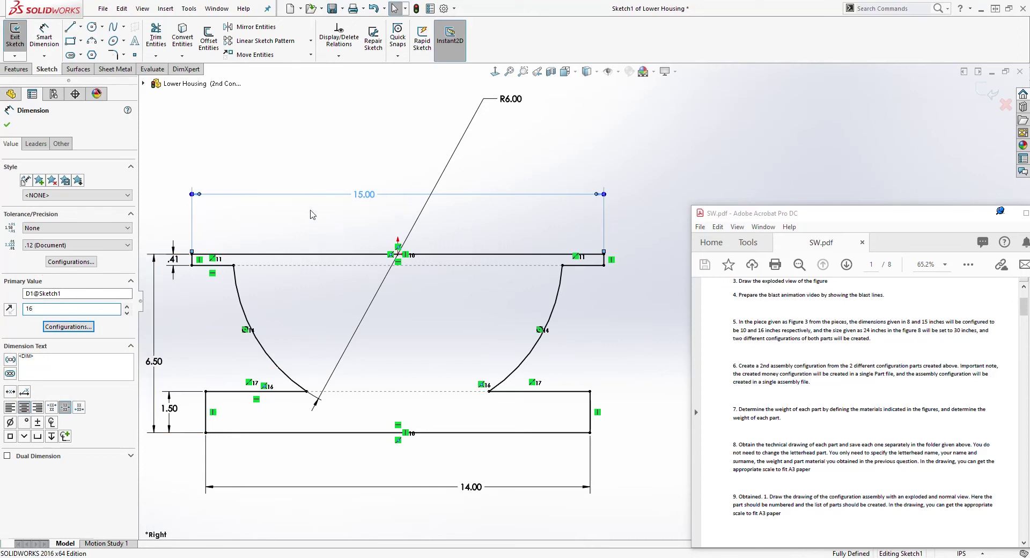
{"action": "key", "text": "Return"}
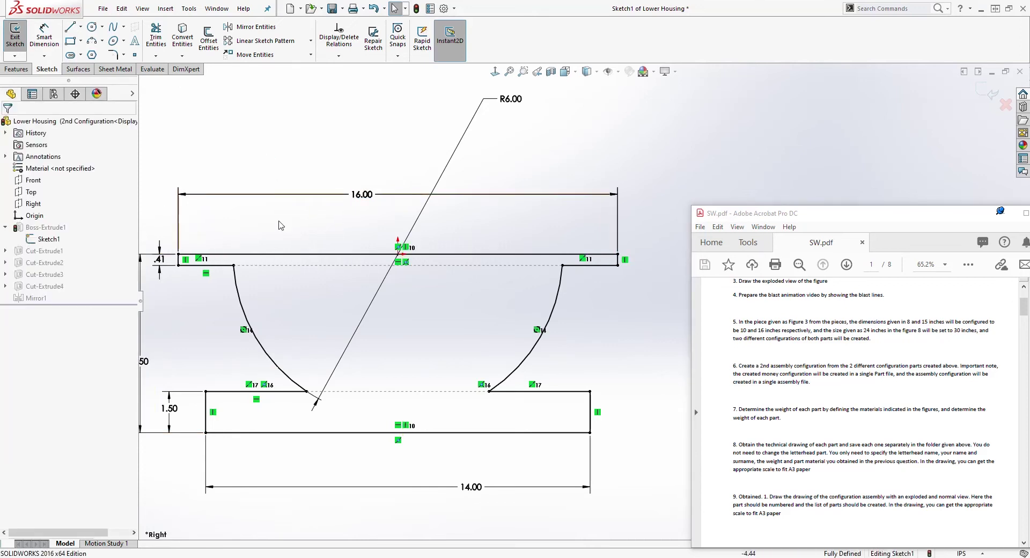
{"action": "left_click", "coordinate": [346, 194]}
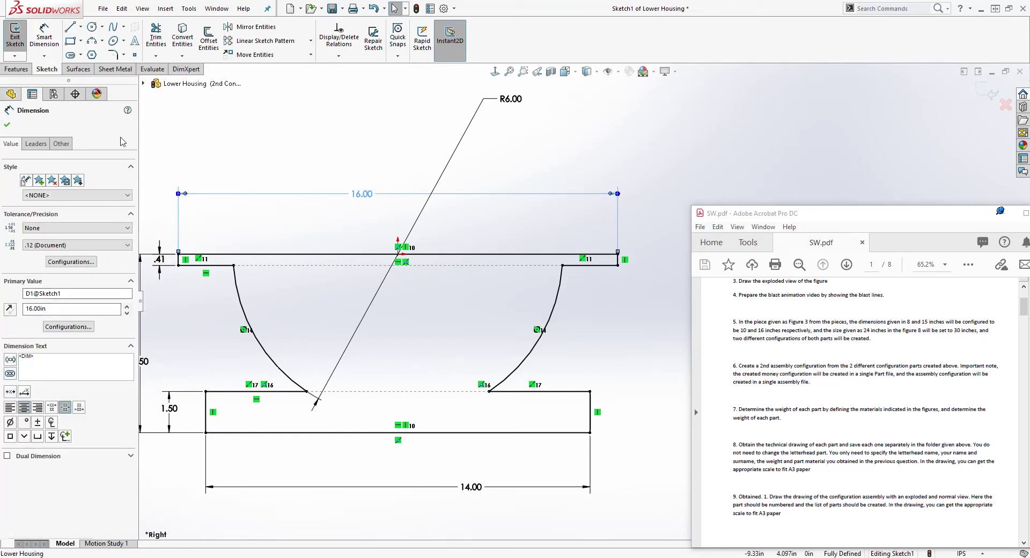
{"action": "left_click", "coordinate": [7, 125]}
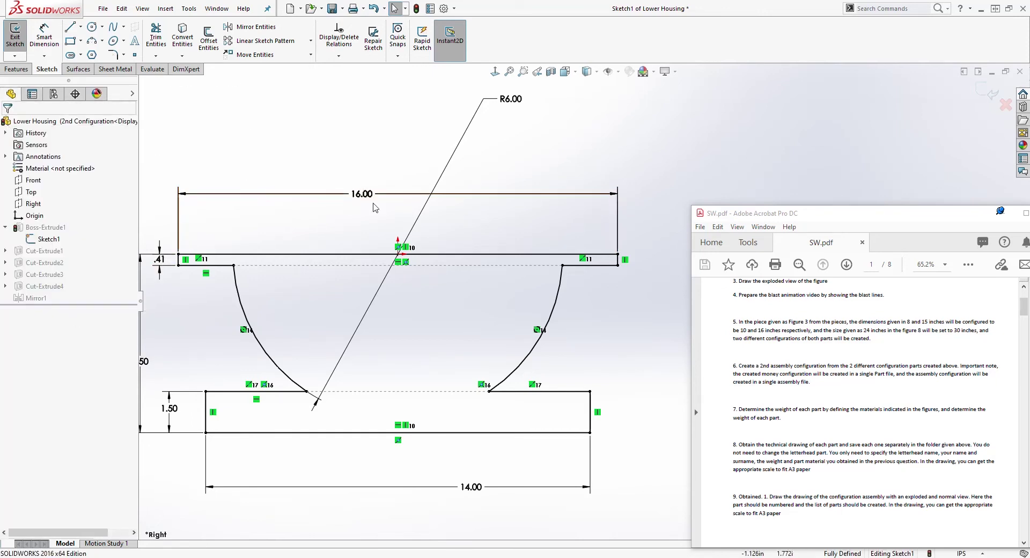
{"action": "left_click", "coordinate": [987, 92]}
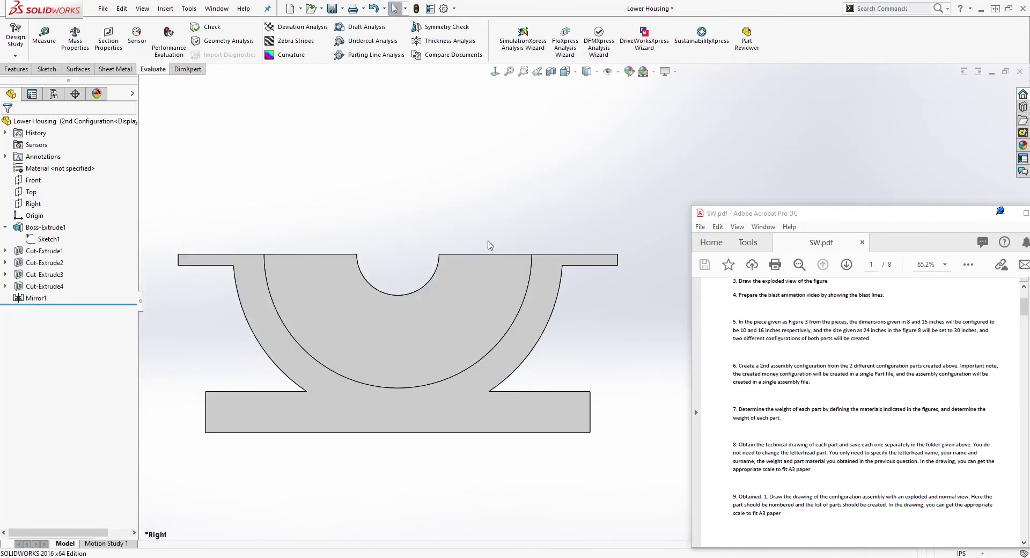
- Set the mid-plane extrusion depth of the Lower Housing's Boss-Extrude1 to 10 in for this configuration only
{"action": "right_click", "coordinate": [47, 227]}
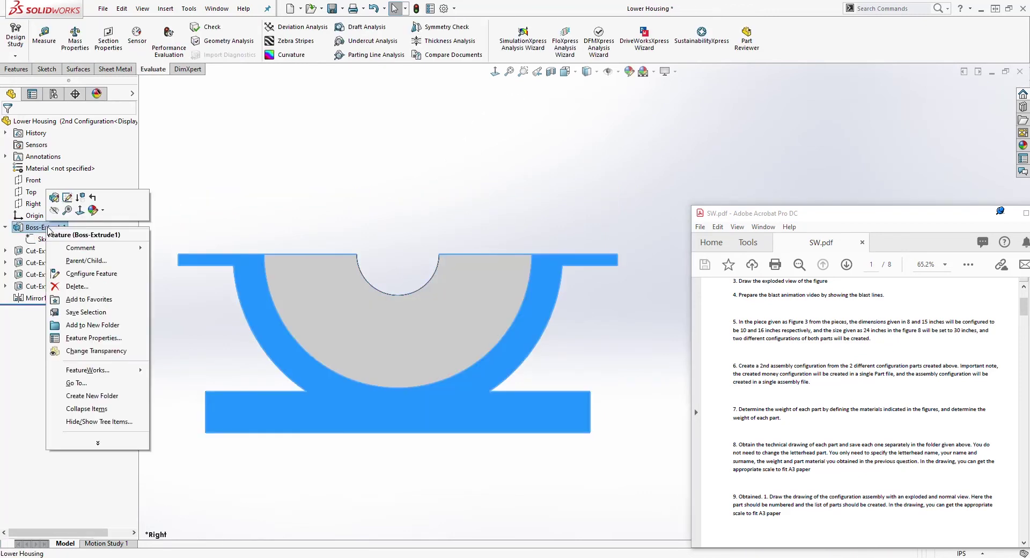
{"action": "left_click", "coordinate": [54, 197]}
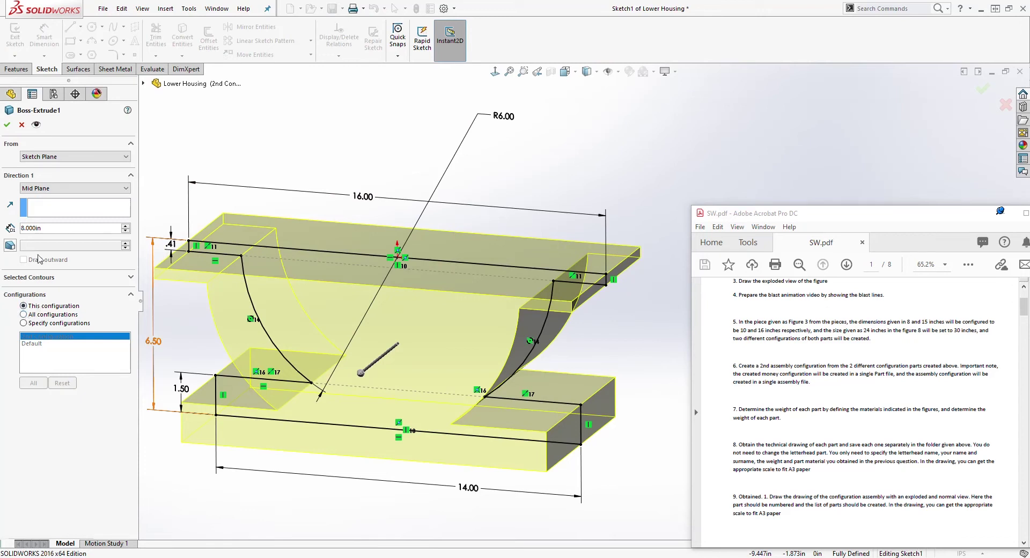
{"action": "left_click_drag", "start_coordinate": [42, 228], "coordinate": [9, 224]}
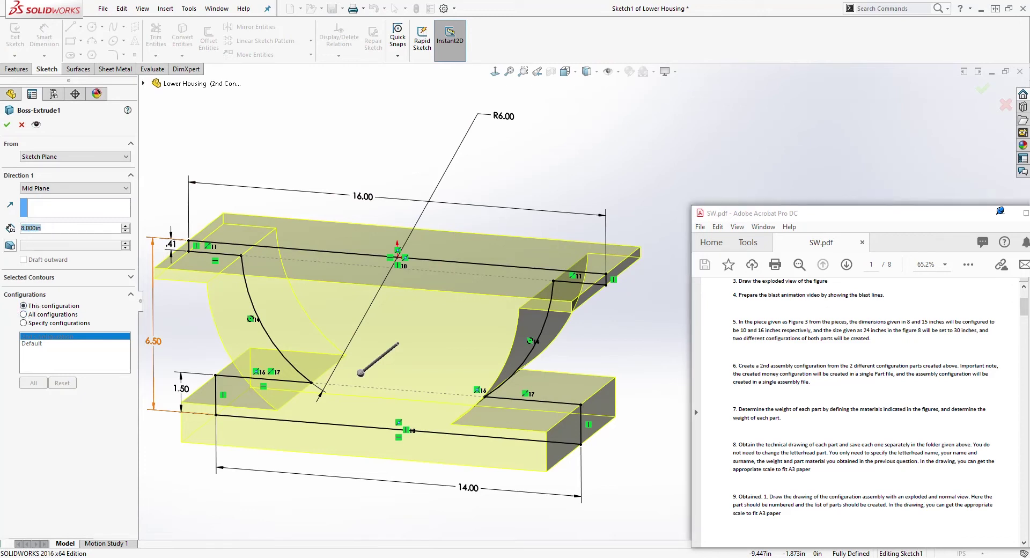
{"action": "type", "text": "10"}
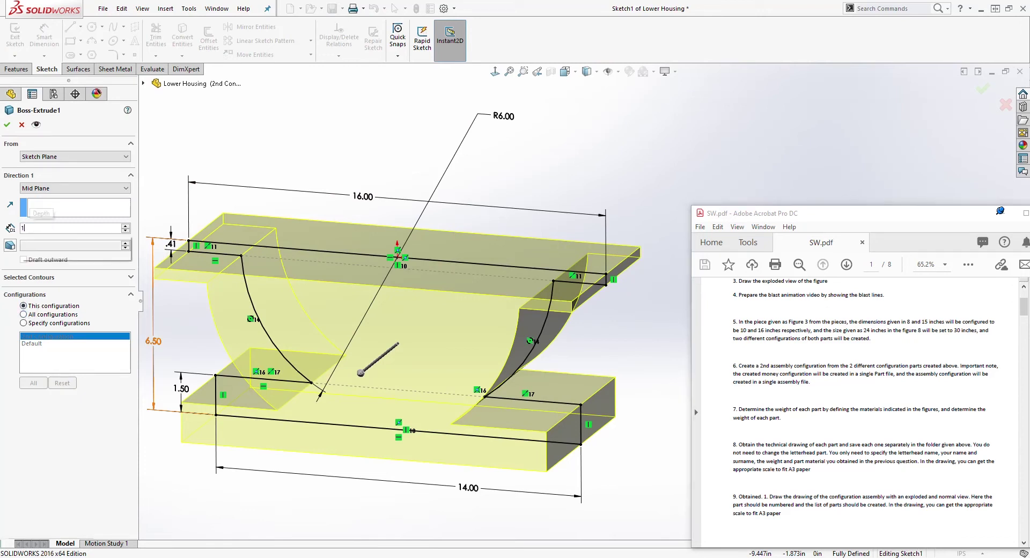
{"action": "key", "text": "Return"}
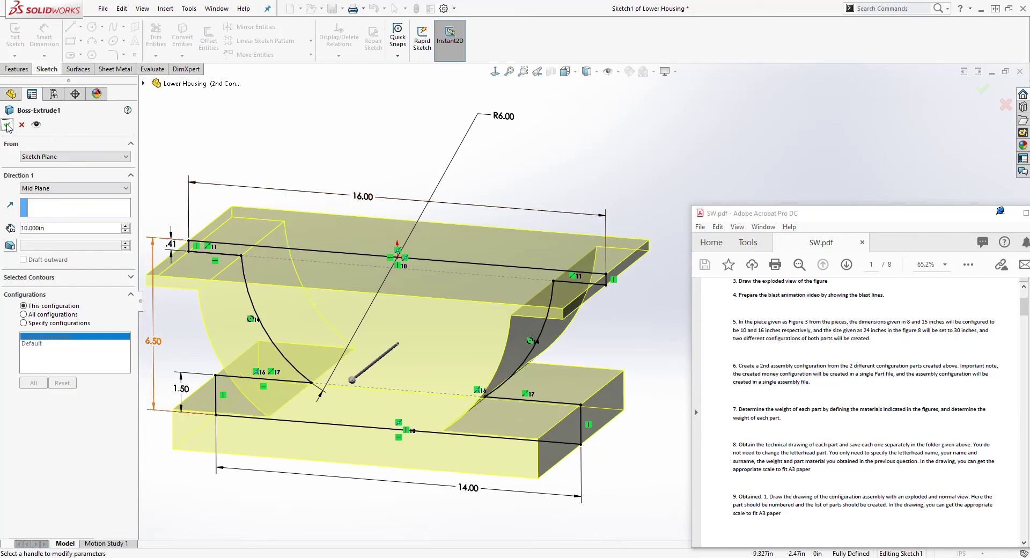
{"action": "left_click", "coordinate": [7, 125]}
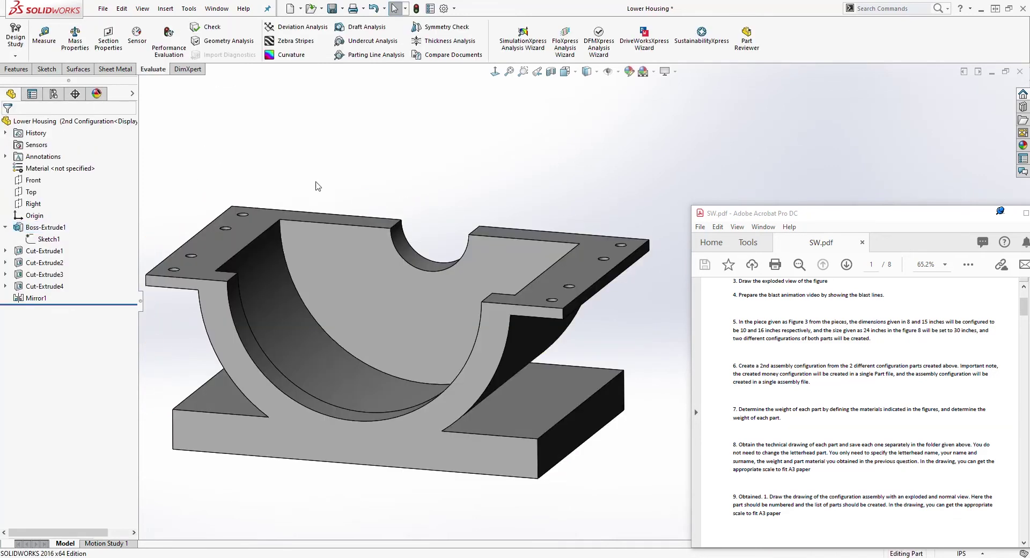
- Review the per-configuration values of the Lower Housing's Boss-Extrude1 and its Sketch1 in the Modify Configurations table
{"action": "right_click", "coordinate": [43, 228]}
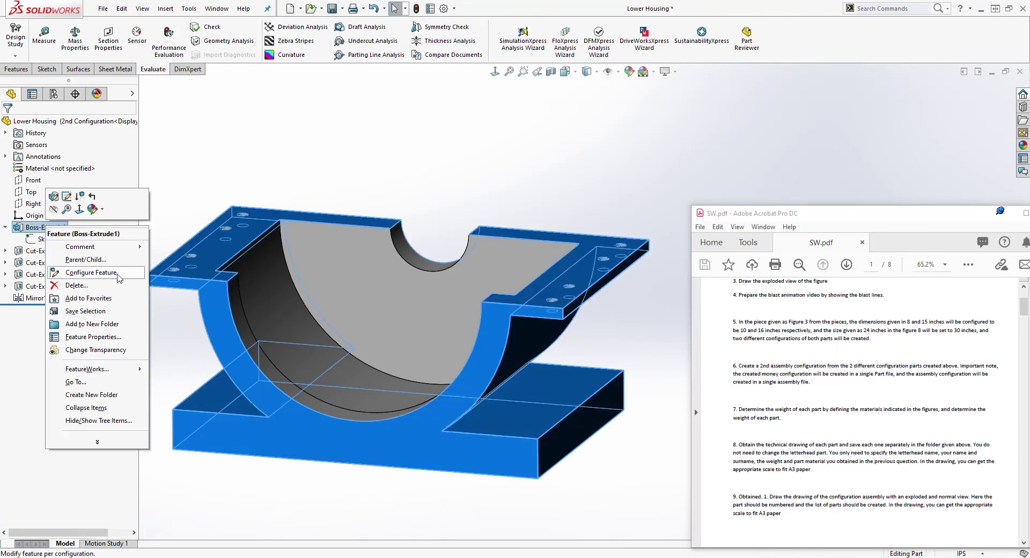
{"action": "left_click", "coordinate": [104, 276]}
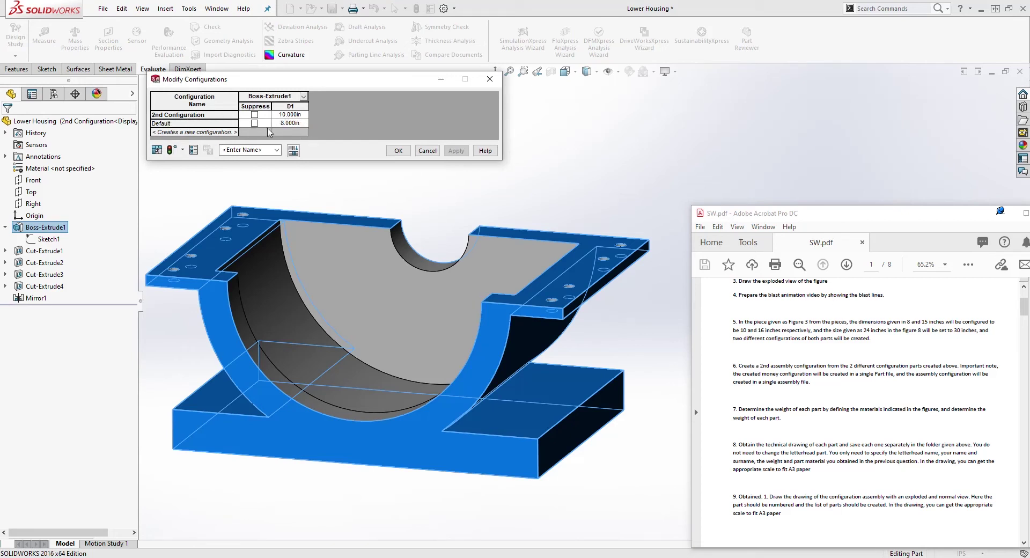
{"action": "left_click", "coordinate": [398, 154]}
{"action": "right_click", "coordinate": [47, 239]}
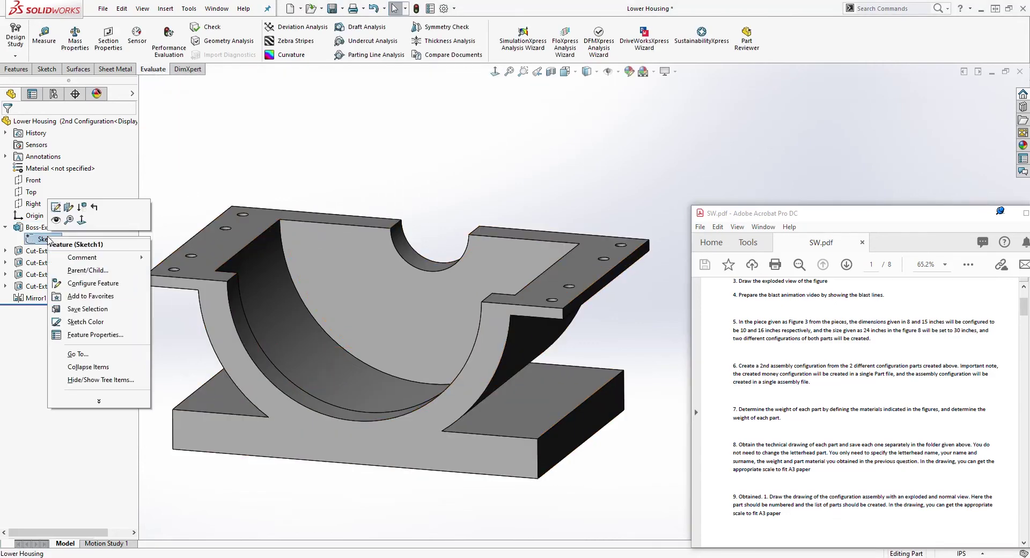
{"action": "left_click", "coordinate": [109, 285]}
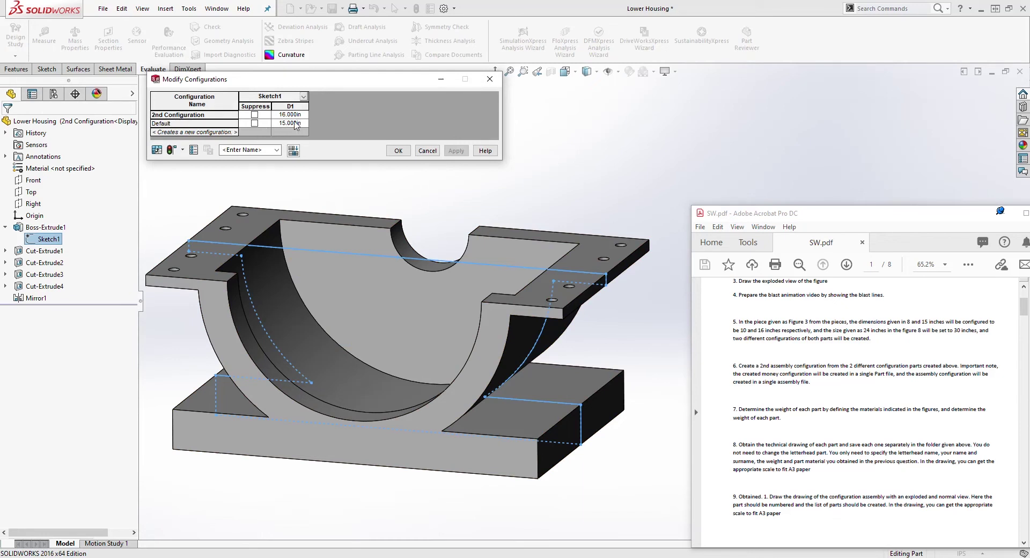
{"action": "left_click", "coordinate": [398, 151]}
- Switch the Lower Housing to Default and back to 2nd Configuration to compare the two versions
{"action": "left_click", "coordinate": [54, 95]}
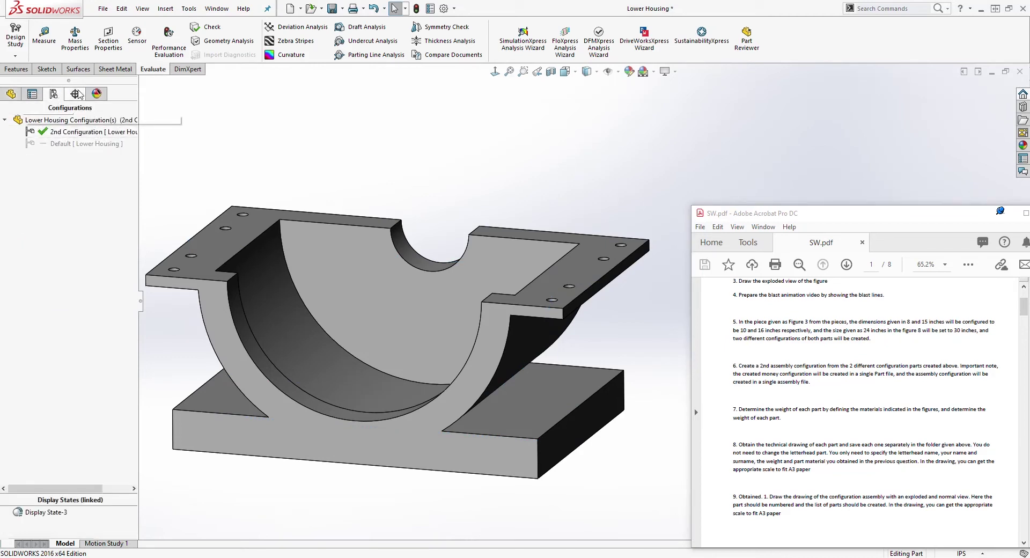
{"action": "double_click", "coordinate": [66, 143]}
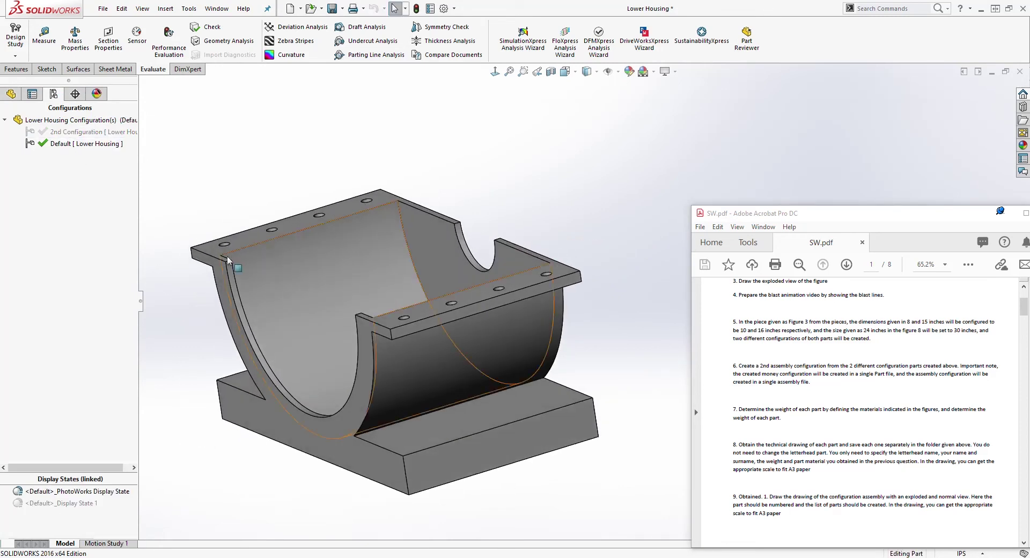
{"action": "double_click", "coordinate": [71, 132]}
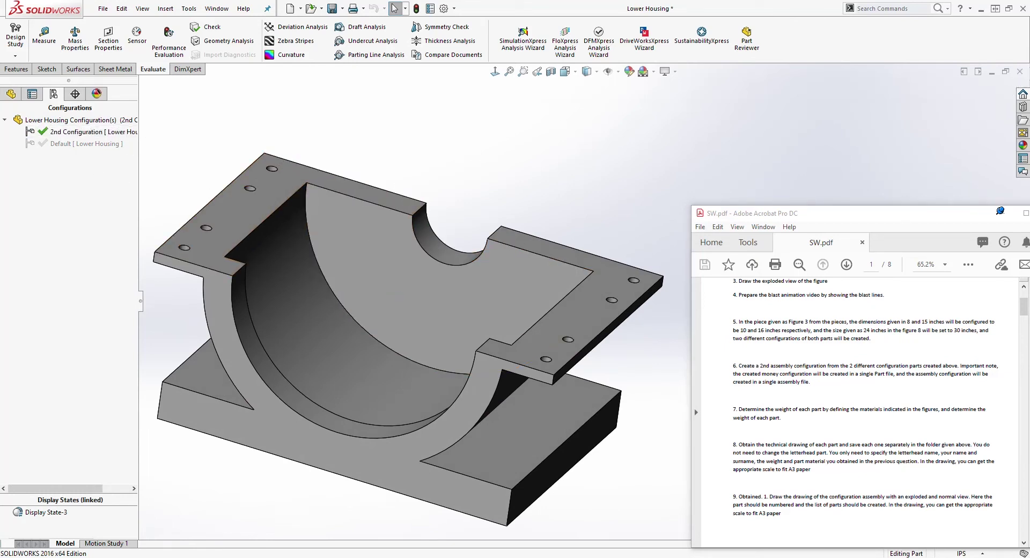
- Save and close the Lower Housing, and open the Shaft part from the assembly
{"action": "left_click", "coordinate": [332, 9]}
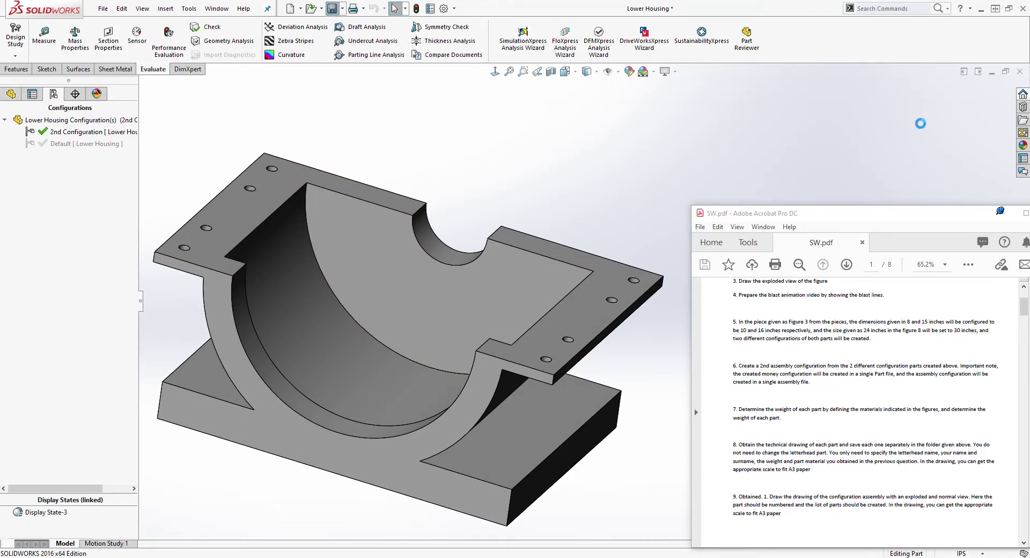
{"action": "left_click", "coordinate": [1019, 71]}
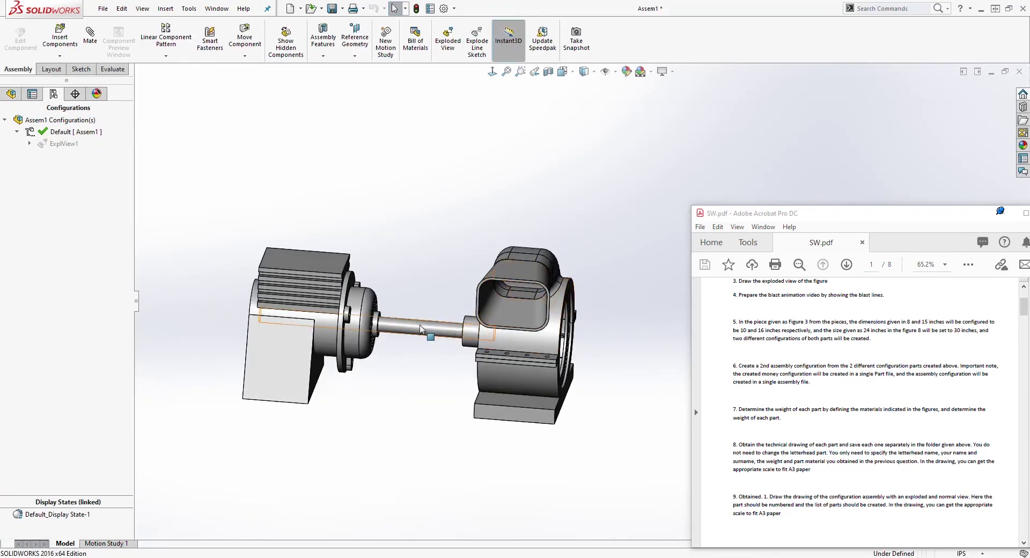
{"action": "left_click", "coordinate": [420, 328]}
{"action": "right_click", "coordinate": [420, 328]}
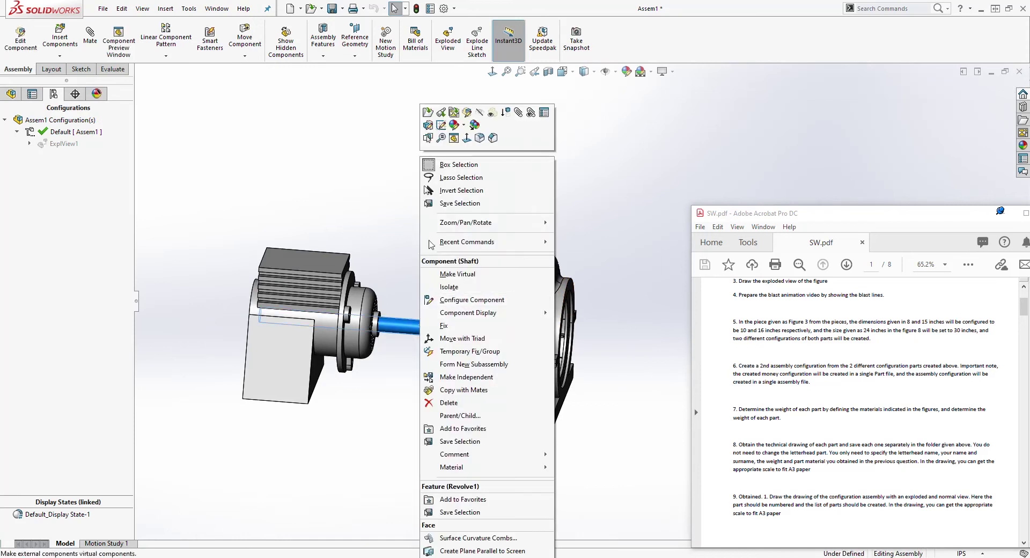
{"action": "left_click", "coordinate": [427, 117]}
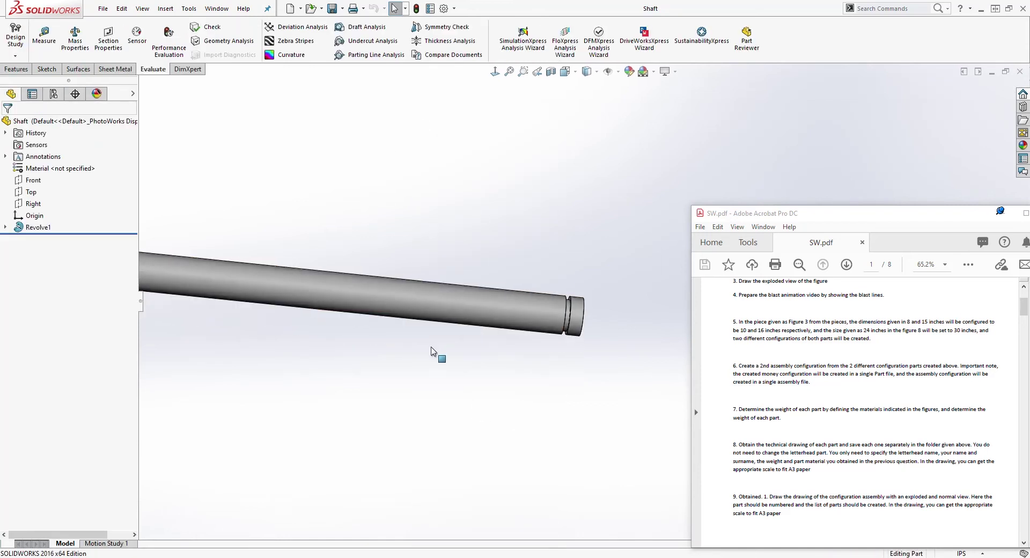
- Add a configuration named 2nd Configuration to the Shaft
{"action": "left_click", "coordinate": [53, 94]}
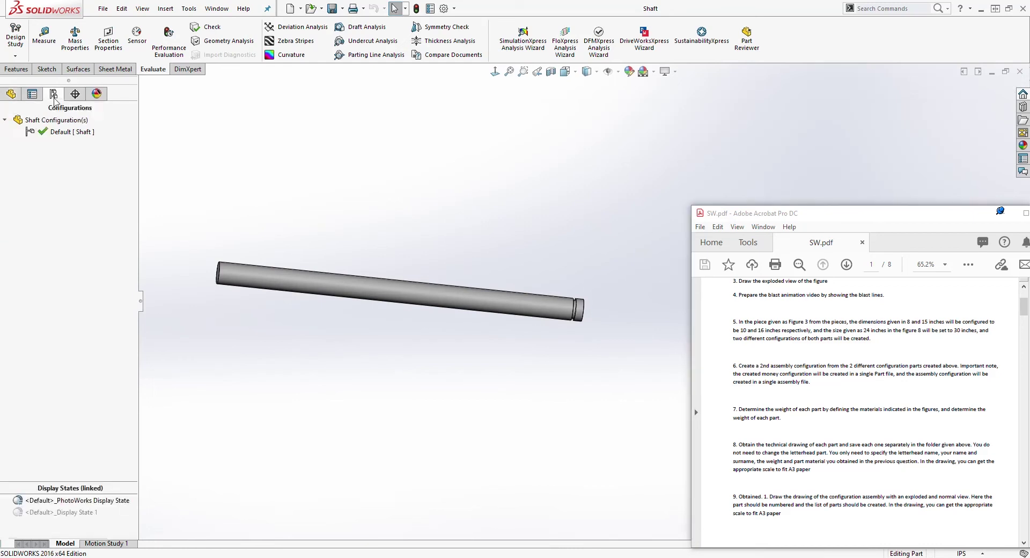
{"action": "right_click", "coordinate": [52, 170]}
{"action": "left_click", "coordinate": [82, 174]}
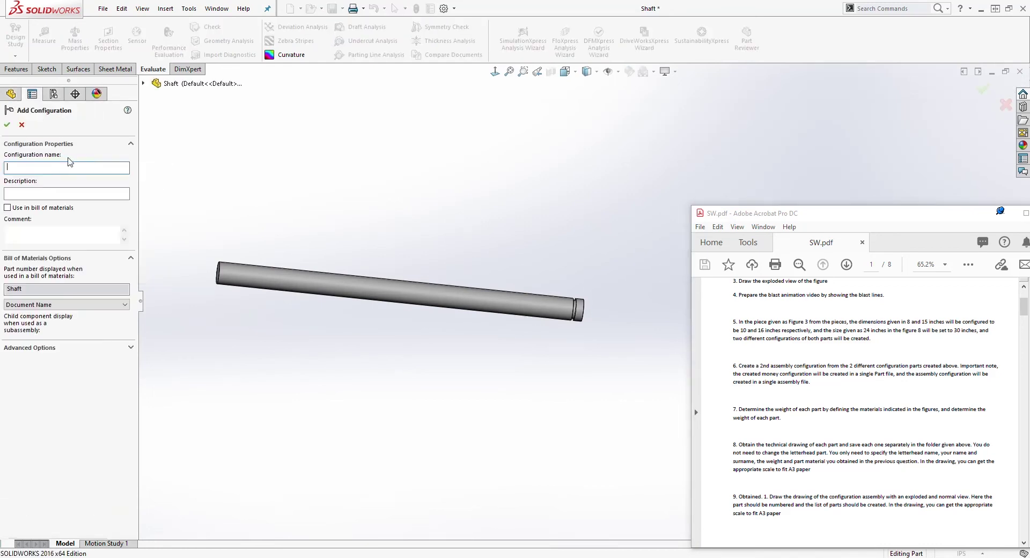
{"action": "right_click", "coordinate": [48, 172]}
{"action": "left_click", "coordinate": [75, 220]}
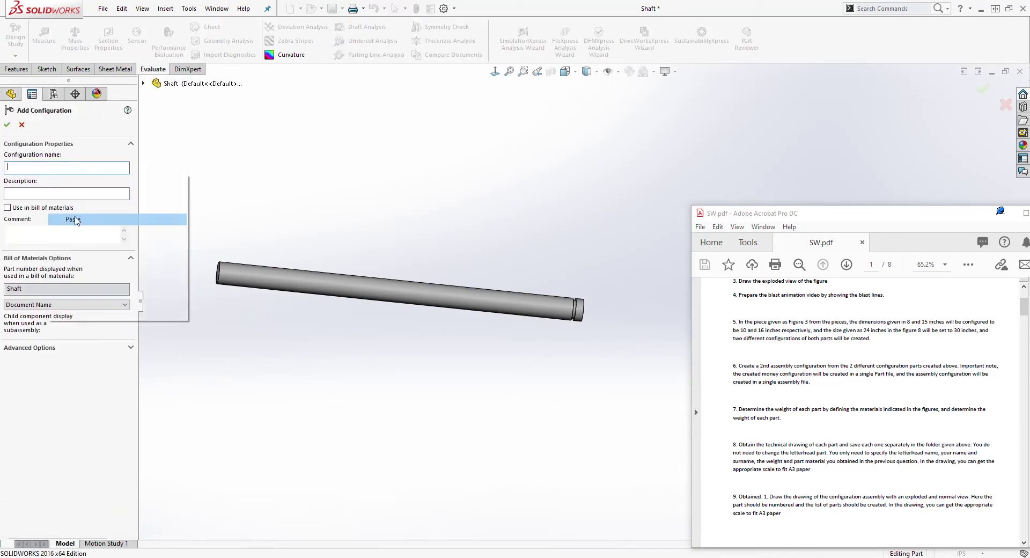
{"action": "key", "text": "BackSpace"}
{"action": "key", "text": "BackSpace"}
{"action": "key", "text": "BackSpace"}
{"action": "key", "text": "BackSpace"}
{"action": "key", "text": "BackSpace"}
{"action": "key", "text": "BackSpace"}
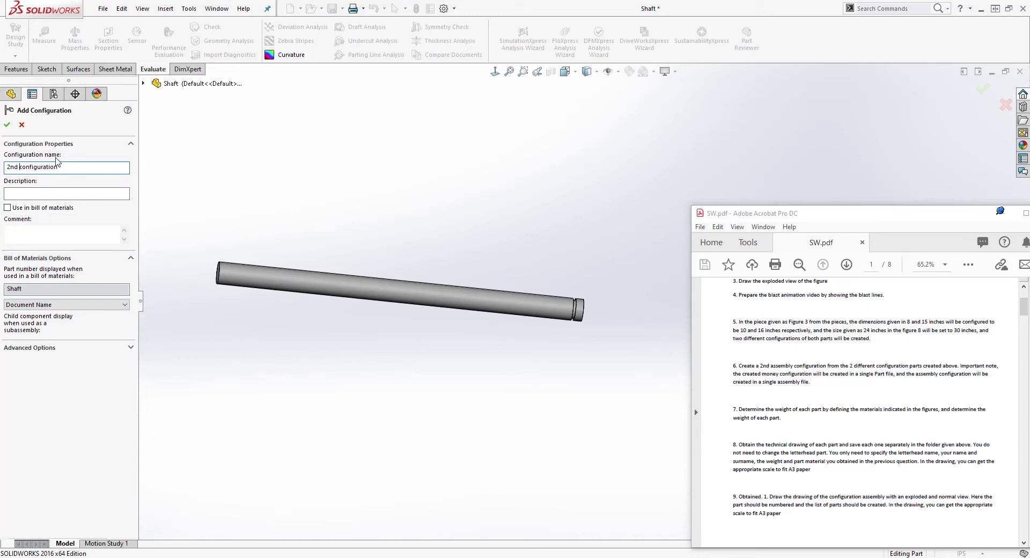
{"action": "key", "text": "Return"}
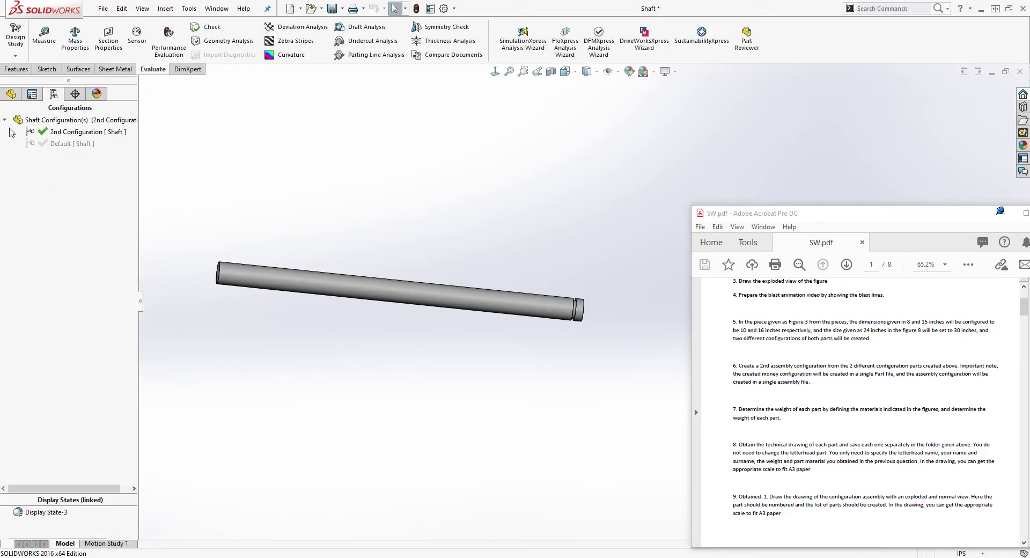
- Open Sketch1 of the Shaft's Revolve1 for editing
{"action": "left_click", "coordinate": [11, 94]}
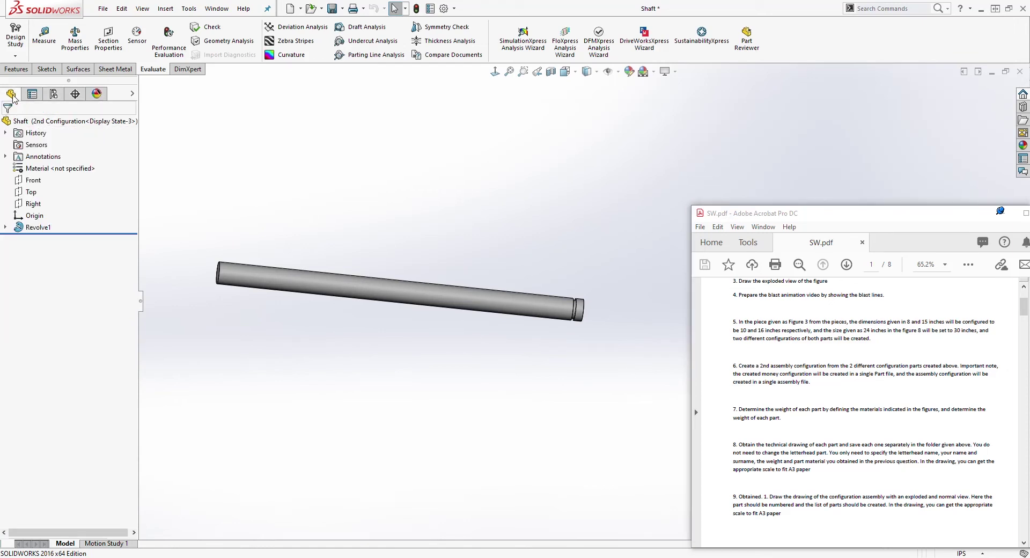
{"action": "left_click", "coordinate": [5, 227]}
{"action": "right_click", "coordinate": [46, 239]}
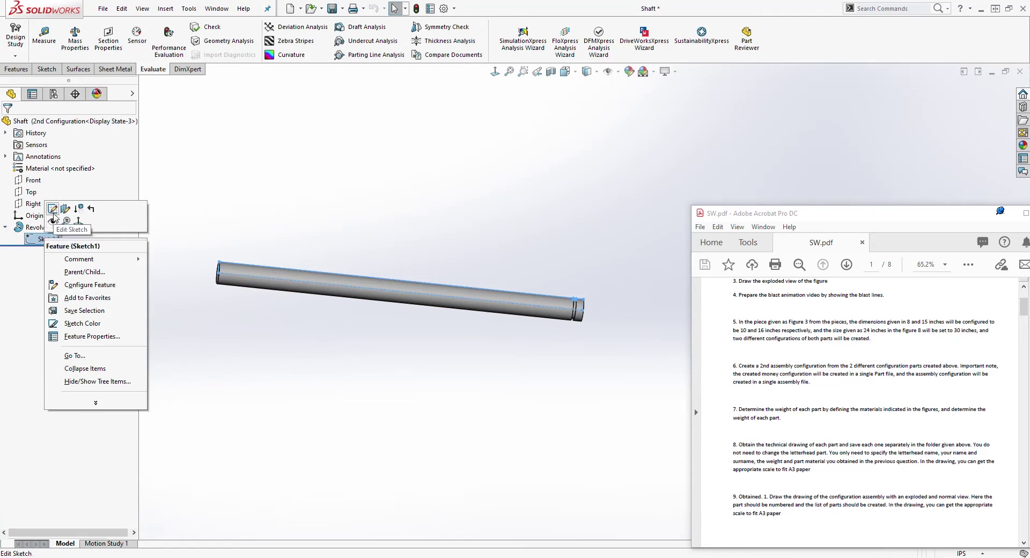
{"action": "left_click", "coordinate": [52, 210]}
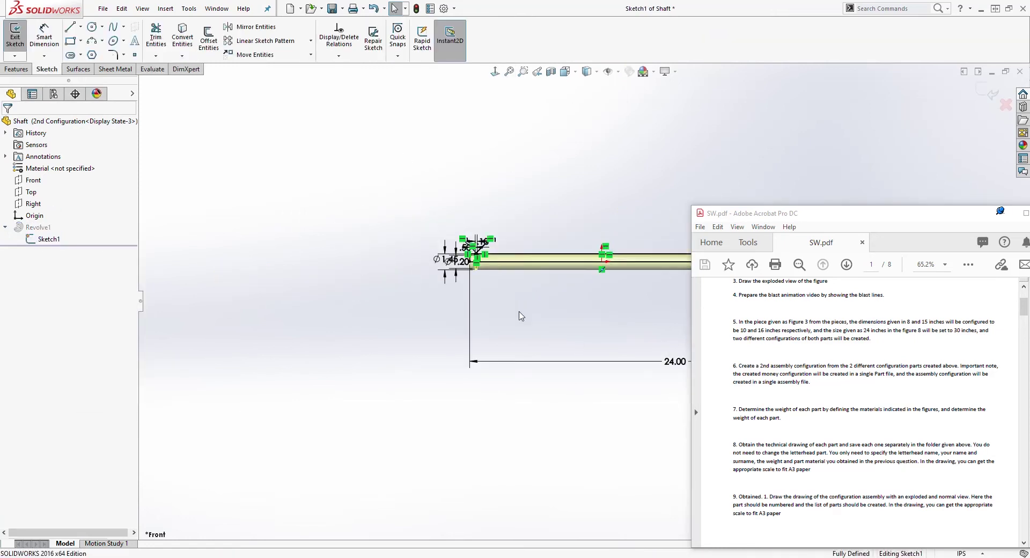
{"action": "scroll", "coordinate": [665, 329], "scroll_direction": "down", "scroll_amount": 5}
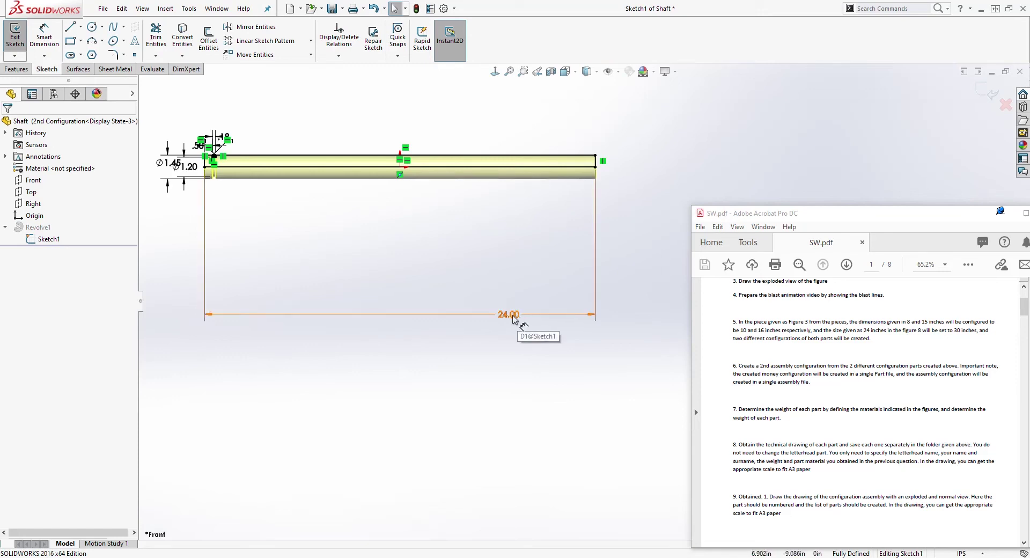
- Set the Shaft's overall length to 30 in for this configuration only and exit the sketch
{"action": "double_click", "coordinate": [511, 315]}
{"action": "left_click", "coordinate": [519, 325]}
{"action": "double_click", "coordinate": [511, 314]}
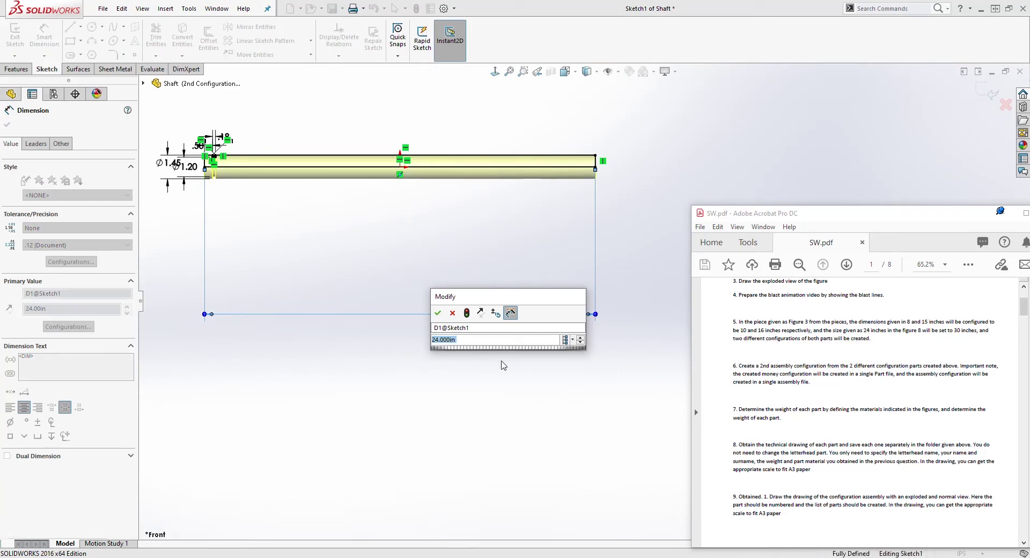
{"action": "key", "text": "Return"}
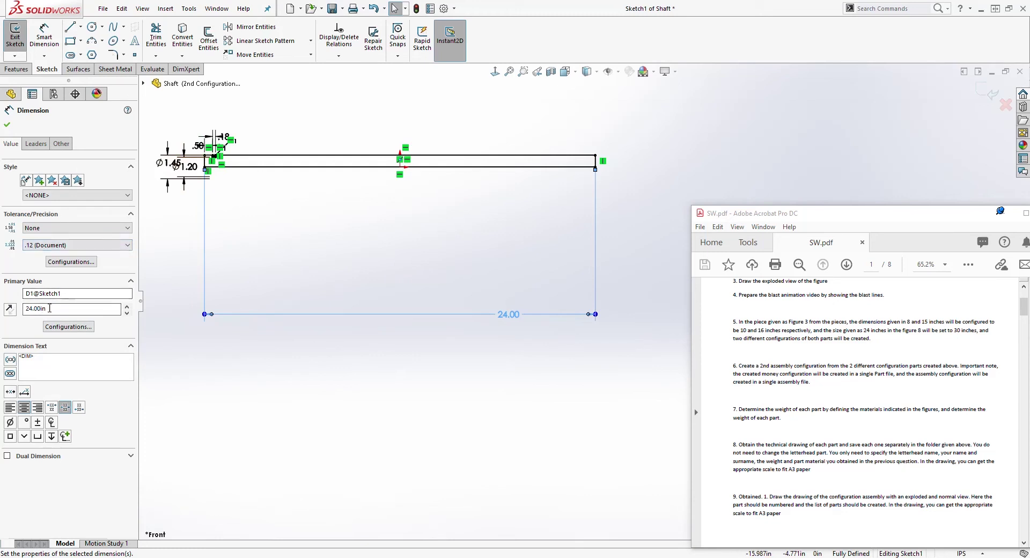
{"action": "left_click", "coordinate": [60, 327]}
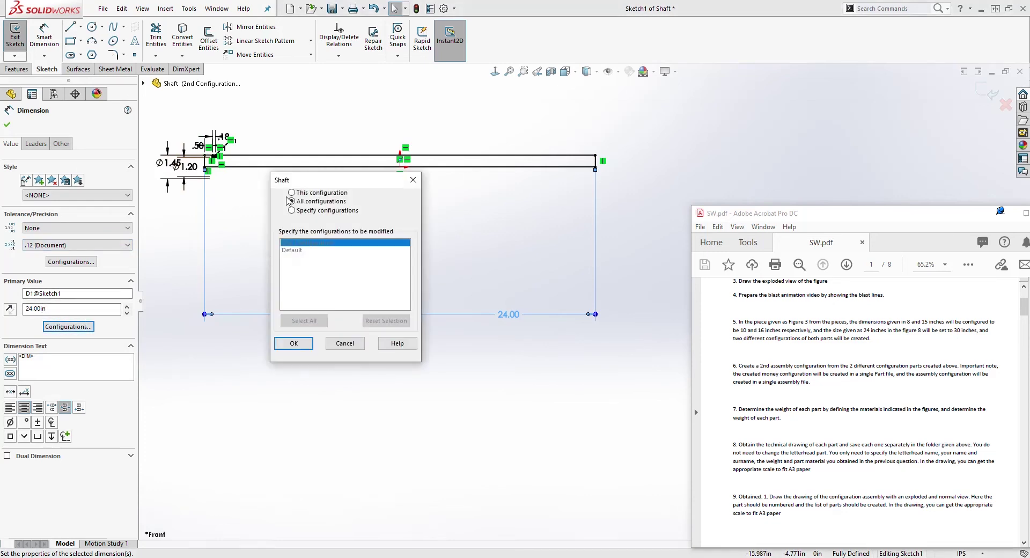
{"action": "left_click", "coordinate": [294, 343]}
{"action": "left_click", "coordinate": [65, 310]}
{"action": "left_click_drag", "start_coordinate": [65, 310], "coordinate": [8, 310]}
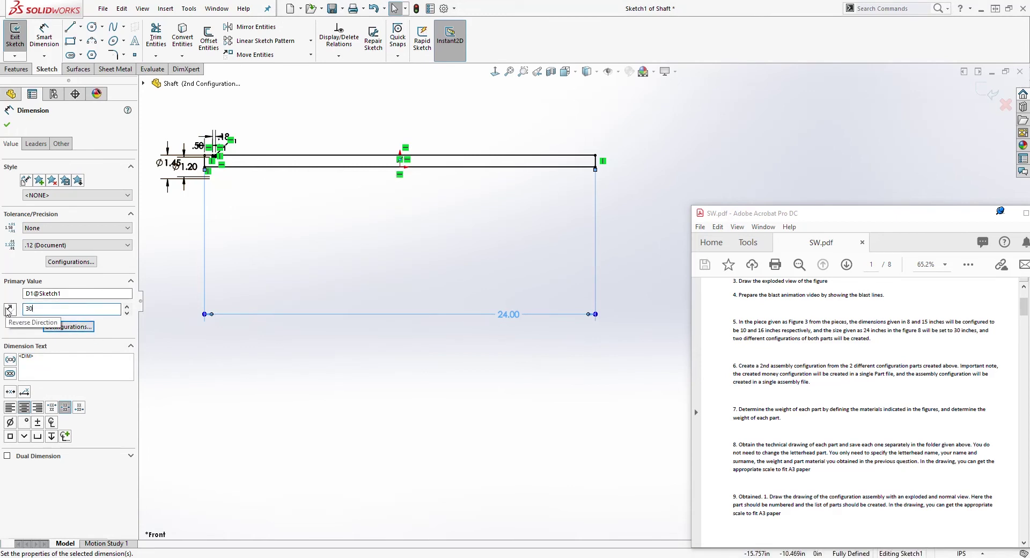
{"action": "type", "text": "30"}
{"action": "left_click", "coordinate": [8, 126]}
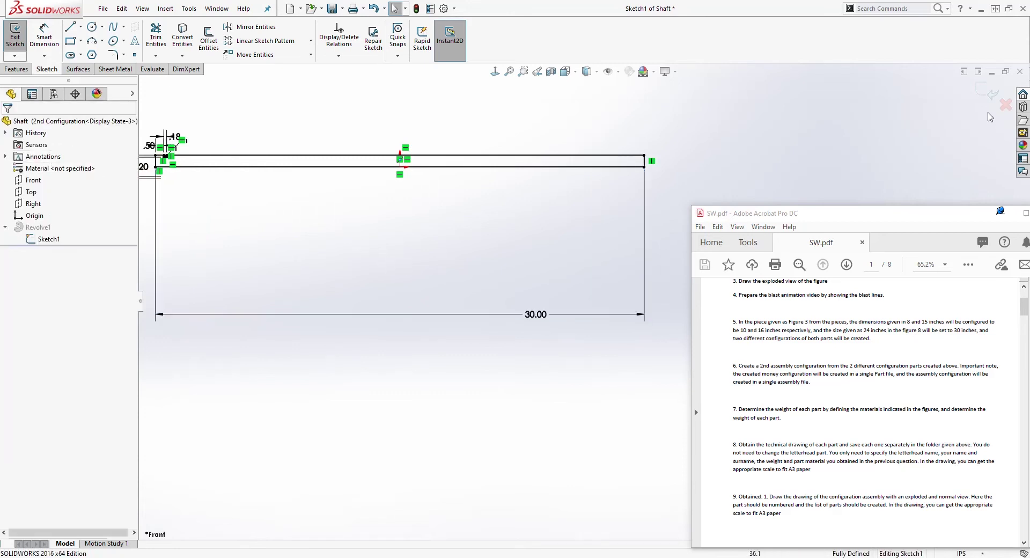
{"action": "left_click", "coordinate": [981, 91]}
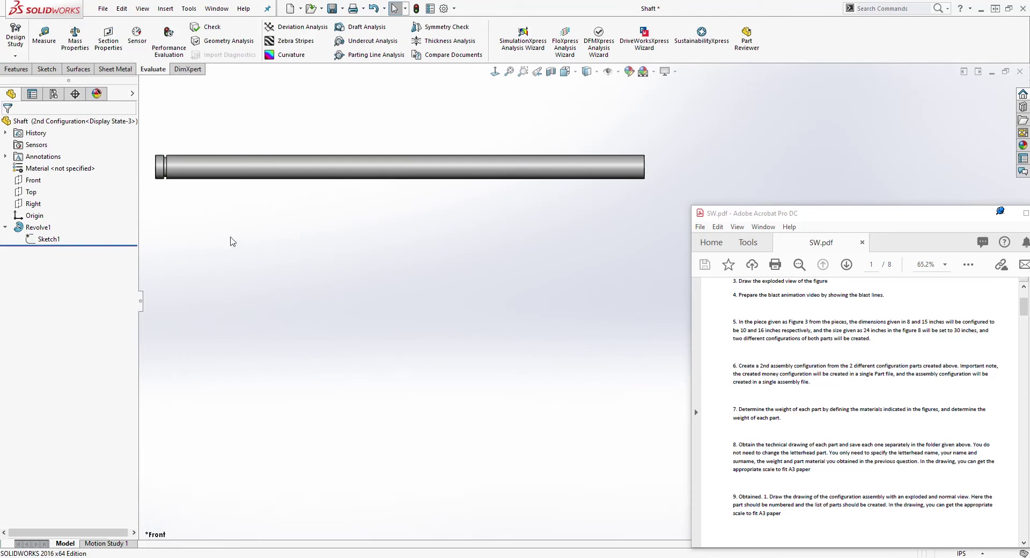
- Review the Sketch1 length for each Shaft configuration using Configure Feature
{"action": "right_click", "coordinate": [47, 239]}
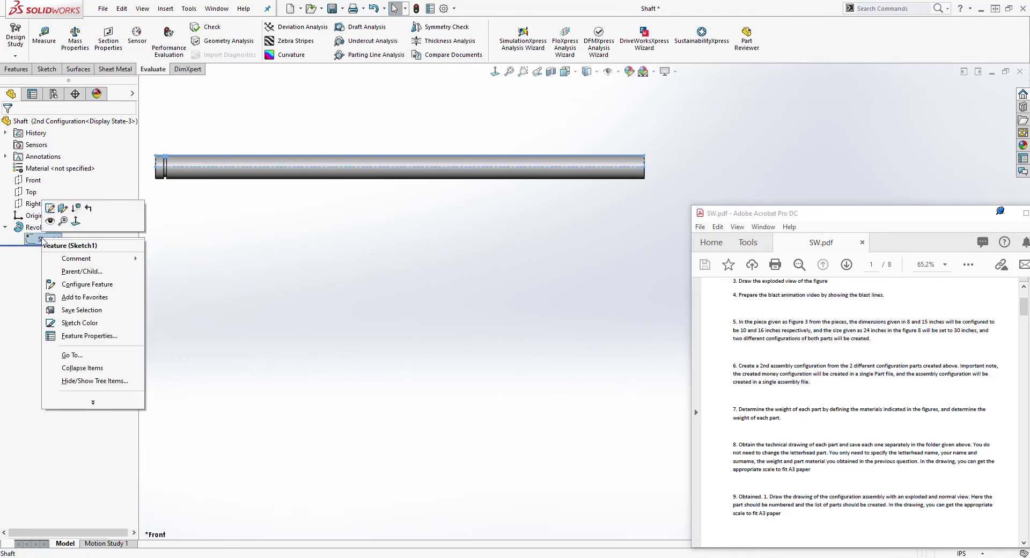
{"action": "left_click", "coordinate": [89, 289]}
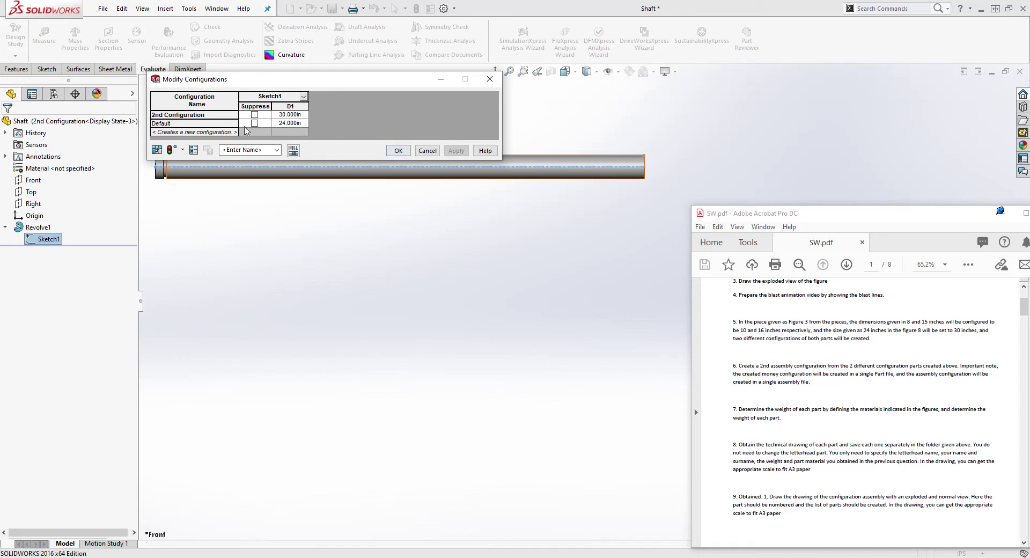
{"action": "left_click", "coordinate": [397, 151]}
{"action": "right_click", "coordinate": [49, 241]}
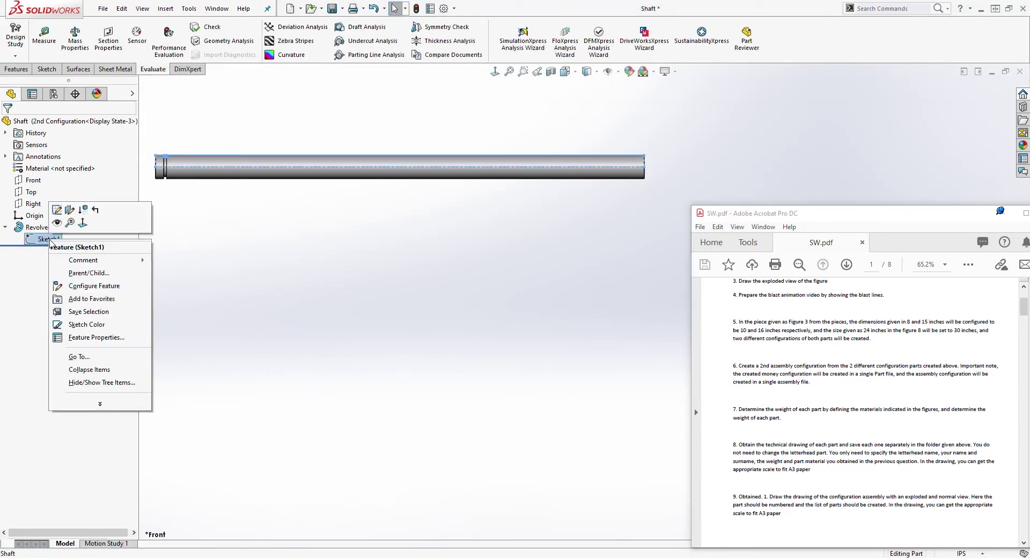
{"action": "left_click", "coordinate": [105, 285]}
{"action": "left_click", "coordinate": [918, 144]}
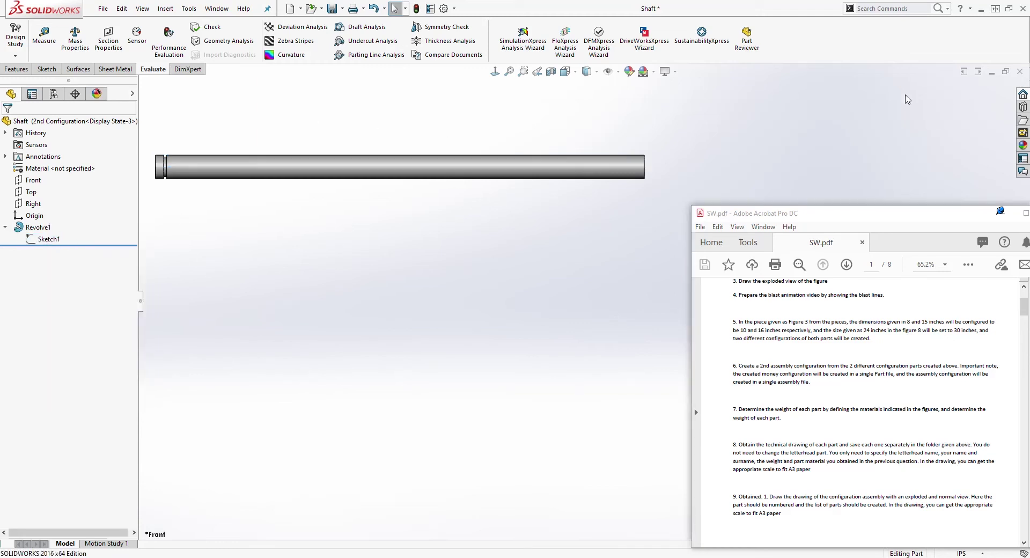
- Save and close the Shaft part, and rebuild the assembly with the changed models
{"action": "left_click", "coordinate": [332, 8]}
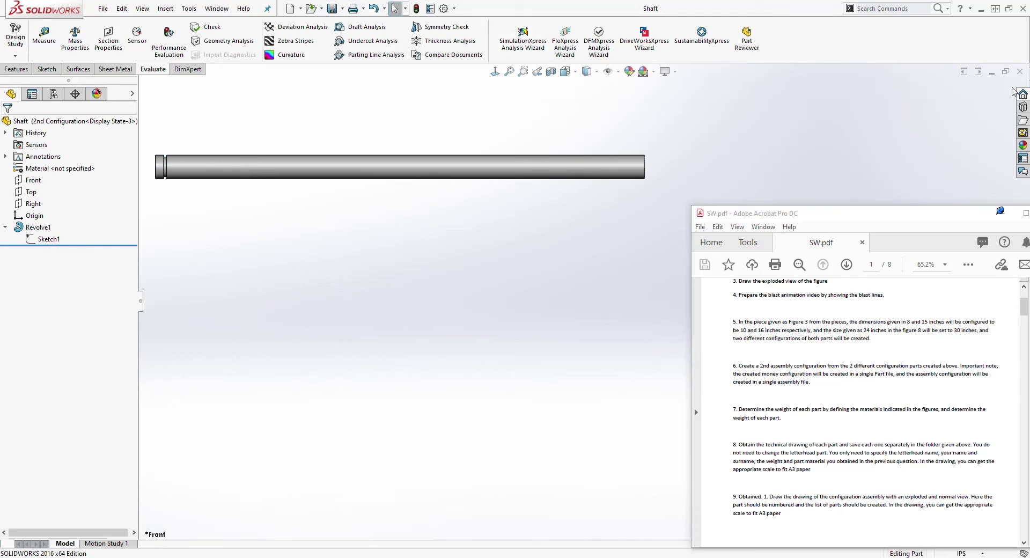
{"action": "left_click", "coordinate": [1019, 71]}
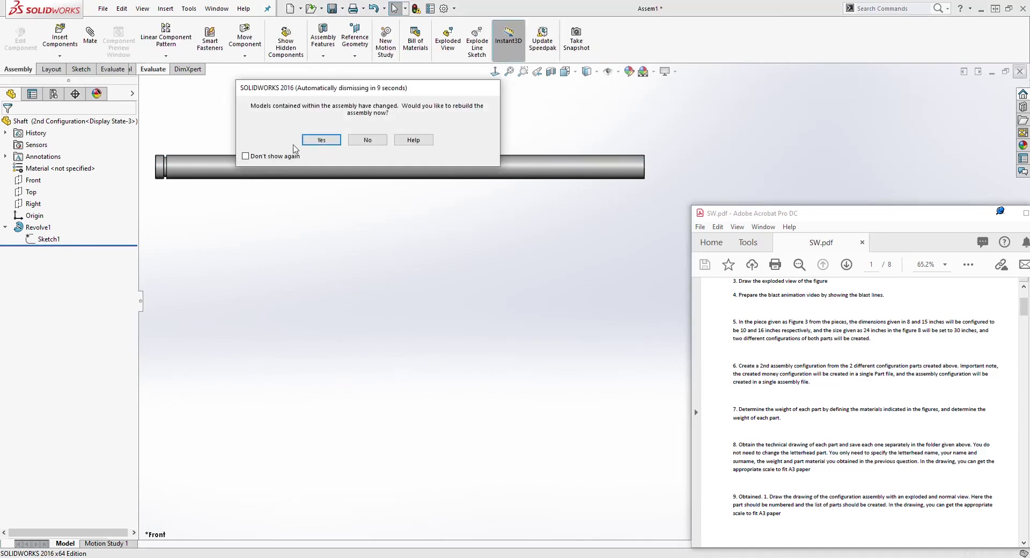
{"action": "left_click", "coordinate": [321, 139]}
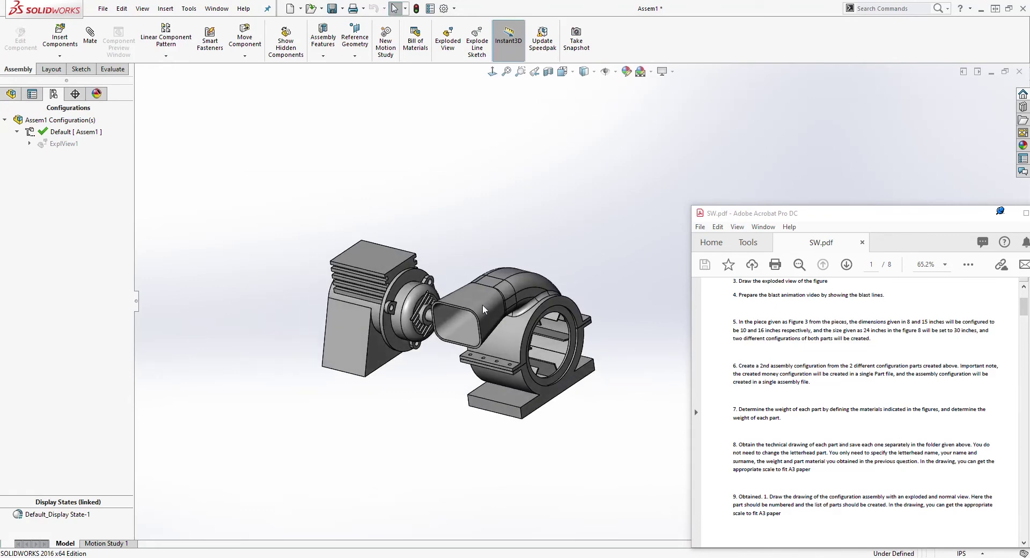
- Read question 6 in SW.pdf and add a configuration named 2nd assembly configuration to Assem1
{"action": "left_click", "coordinate": [1025, 213]}
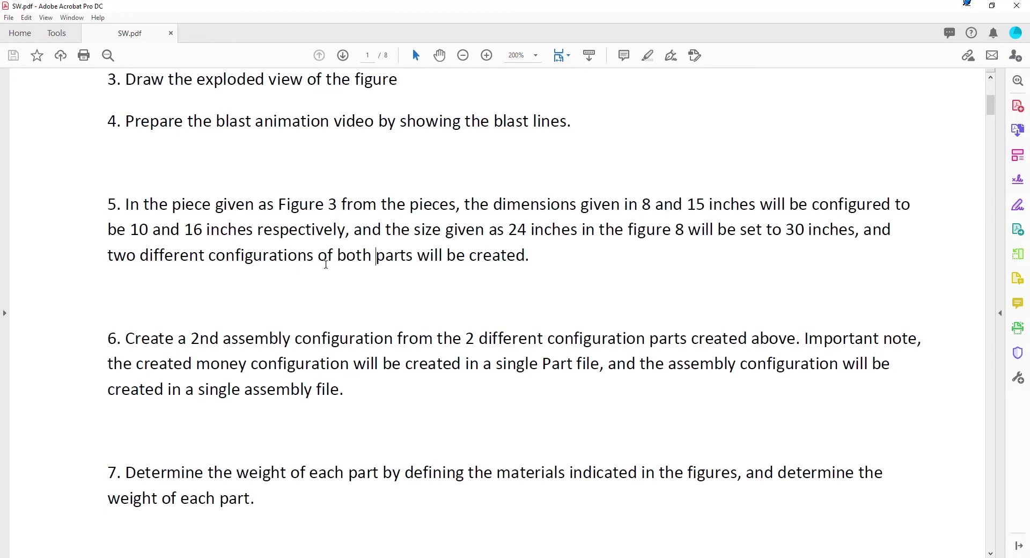
{"action": "scroll", "coordinate": [462, 326], "scroll_direction": "down", "scroll_amount": 2}
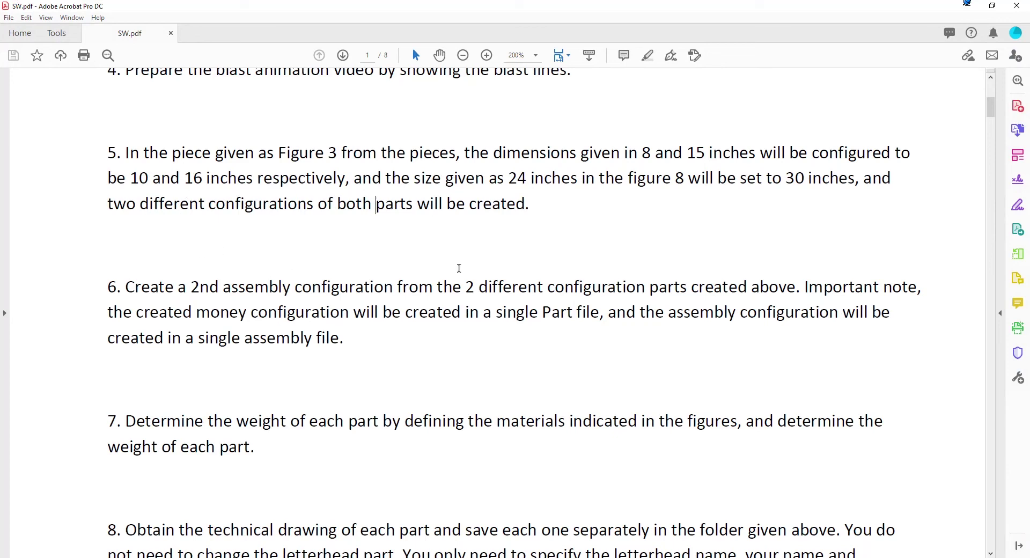
{"action": "left_click", "coordinate": [992, 6]}
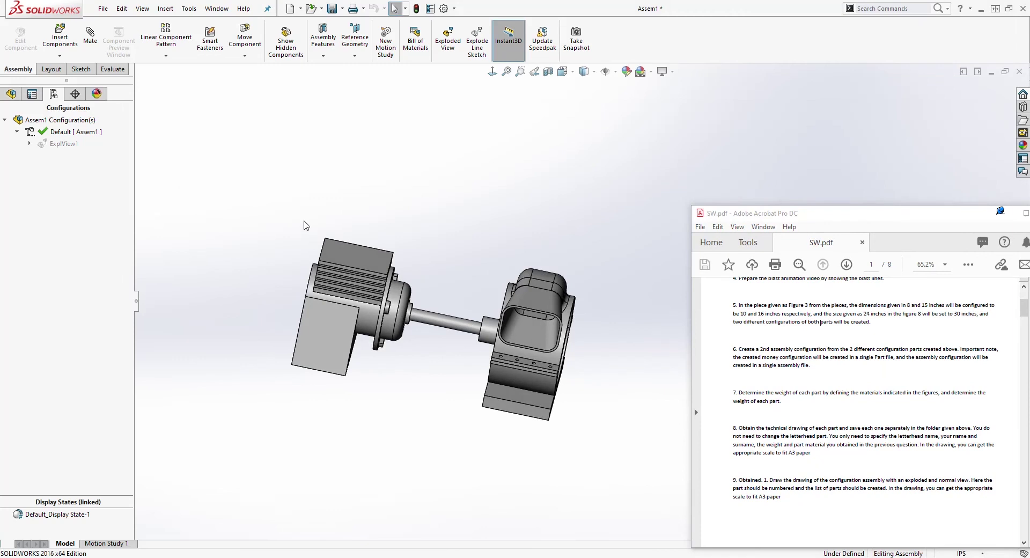
{"action": "left_click", "coordinate": [18, 131]}
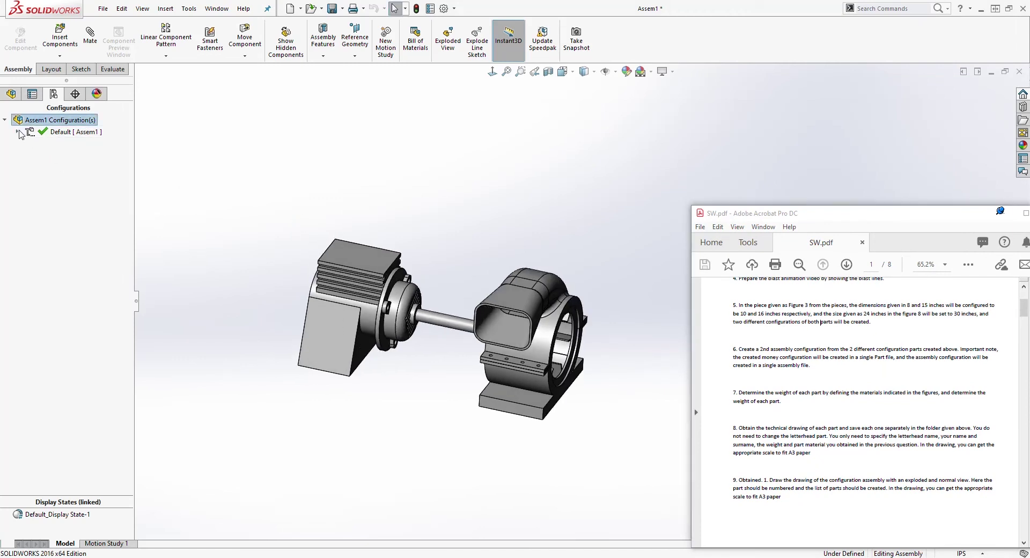
{"action": "right_click", "coordinate": [28, 169]}
{"action": "left_click", "coordinate": [51, 168]}
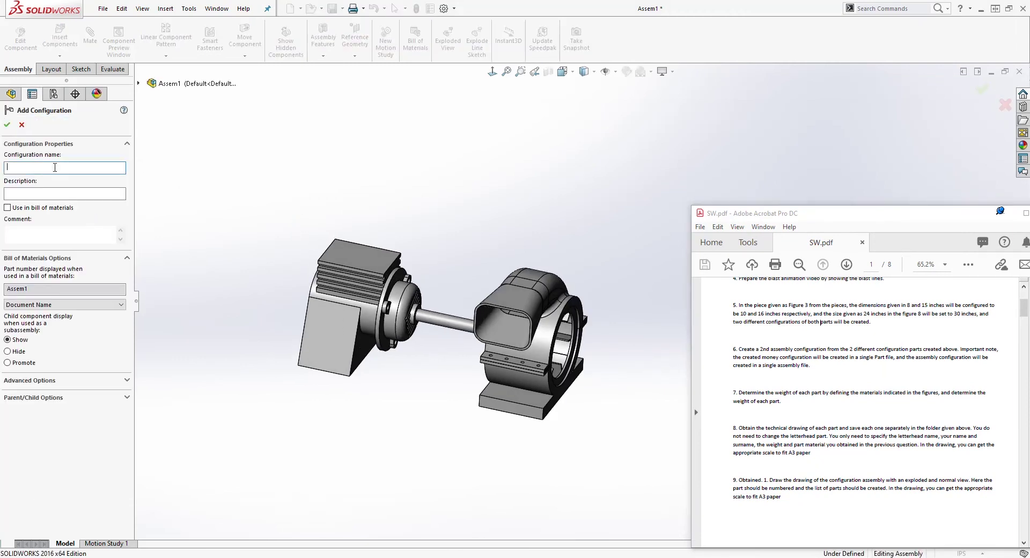
{"action": "right_click", "coordinate": [38, 168]}
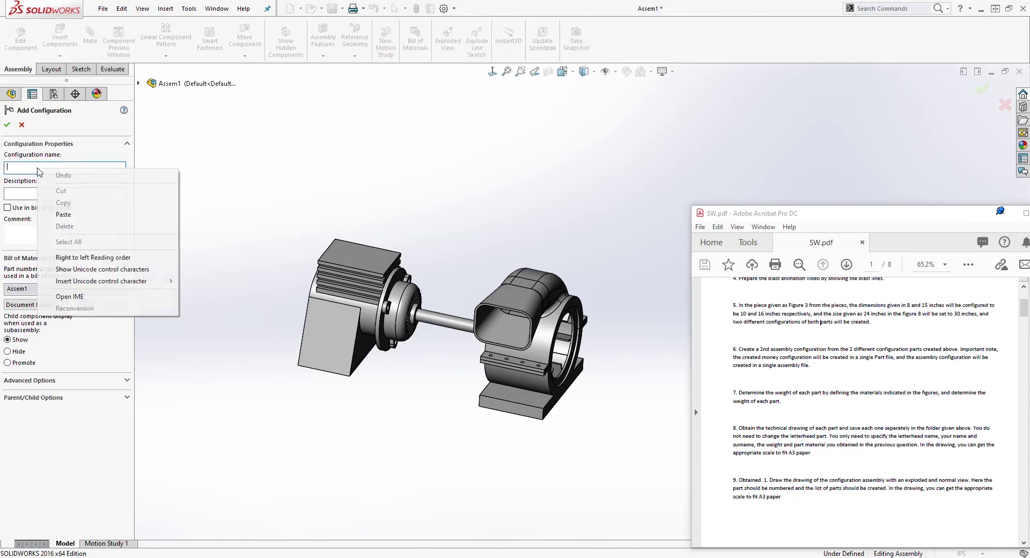
{"action": "left_click", "coordinate": [59, 211]}
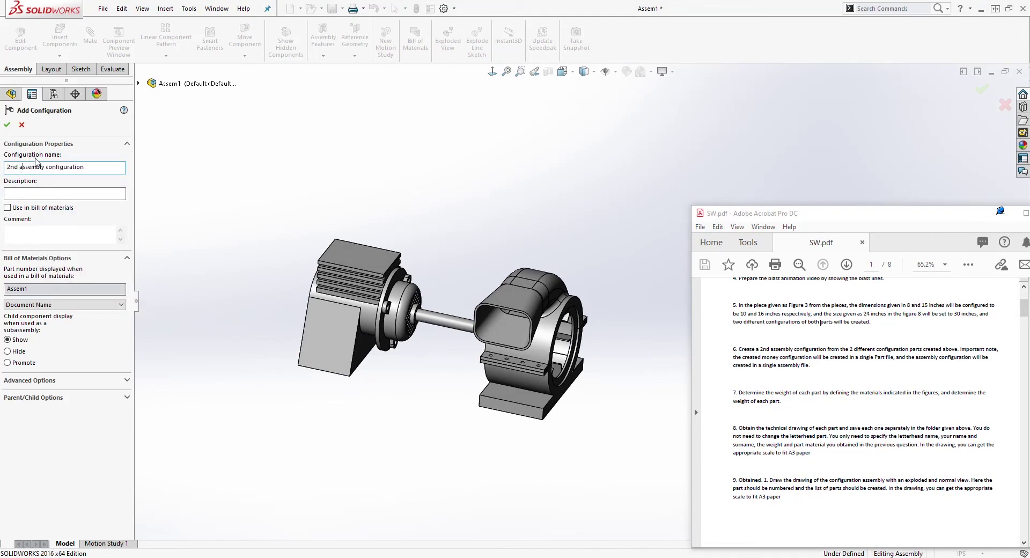
{"action": "left_click", "coordinate": [7, 124]}
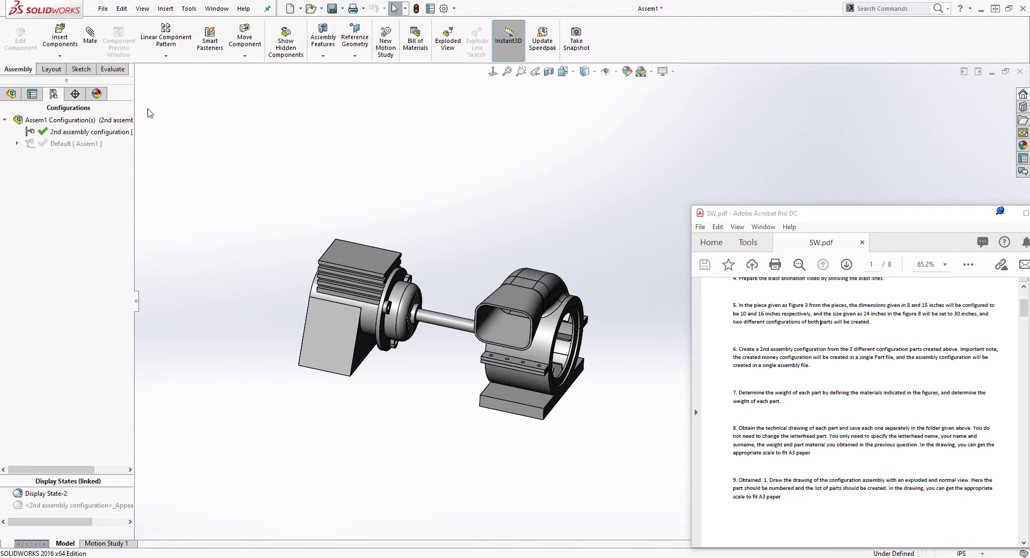
- Configure the Lower Housing component to use 2nd Configuration in the 2nd assembly configuration
{"action": "left_click", "coordinate": [10, 95]}
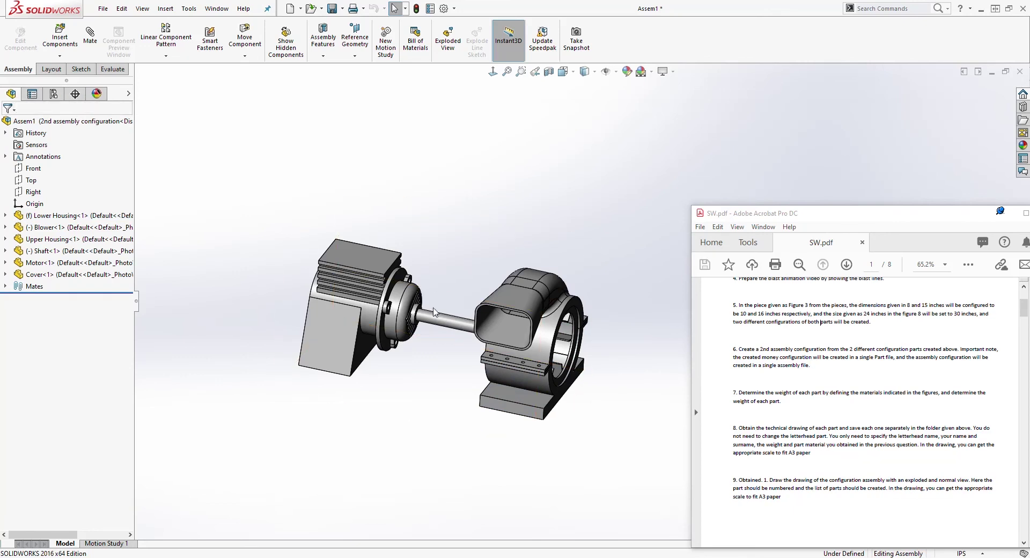
{"action": "right_click", "coordinate": [61, 217]}
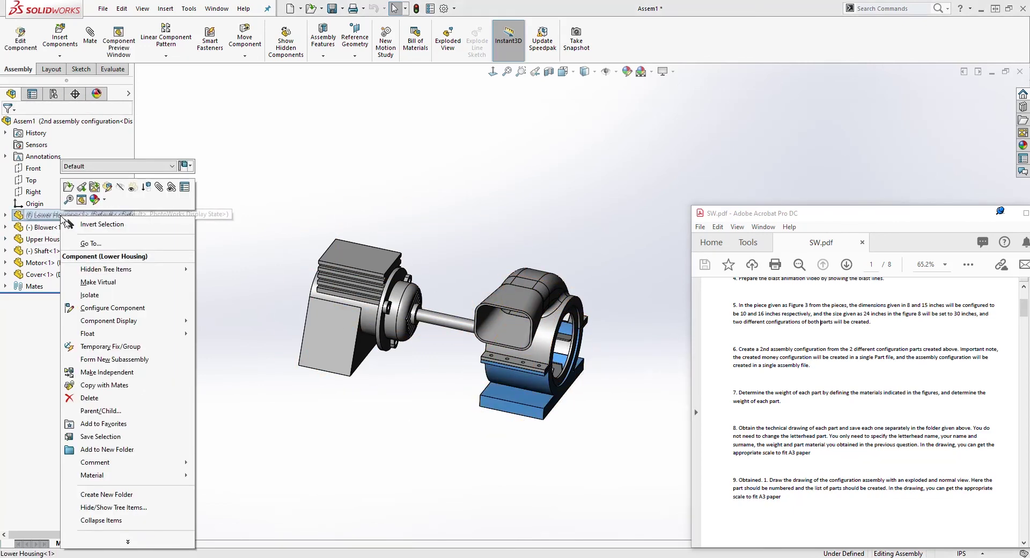
{"action": "left_click", "coordinate": [123, 314]}
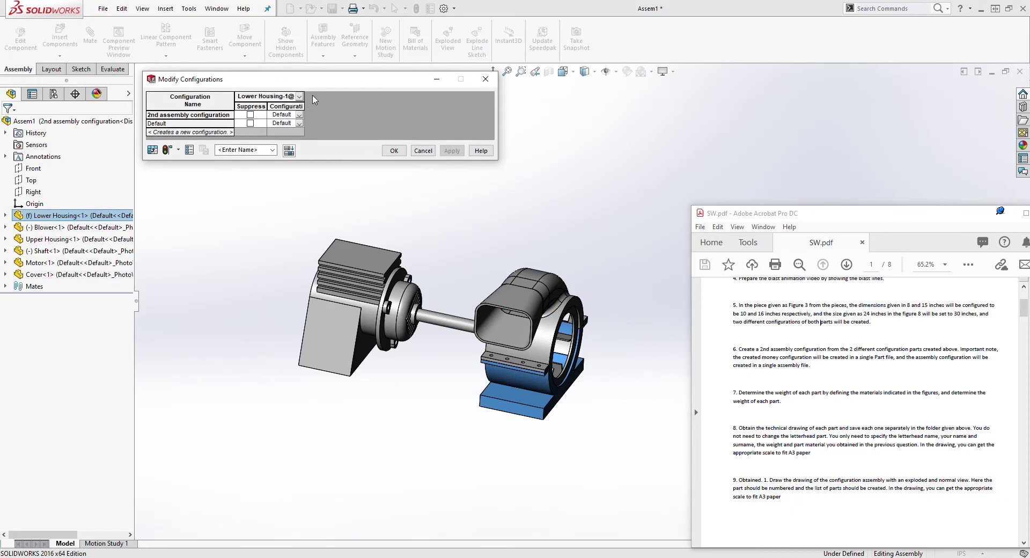
{"action": "left_click_drag", "start_coordinate": [303, 95], "coordinate": [401, 95]}
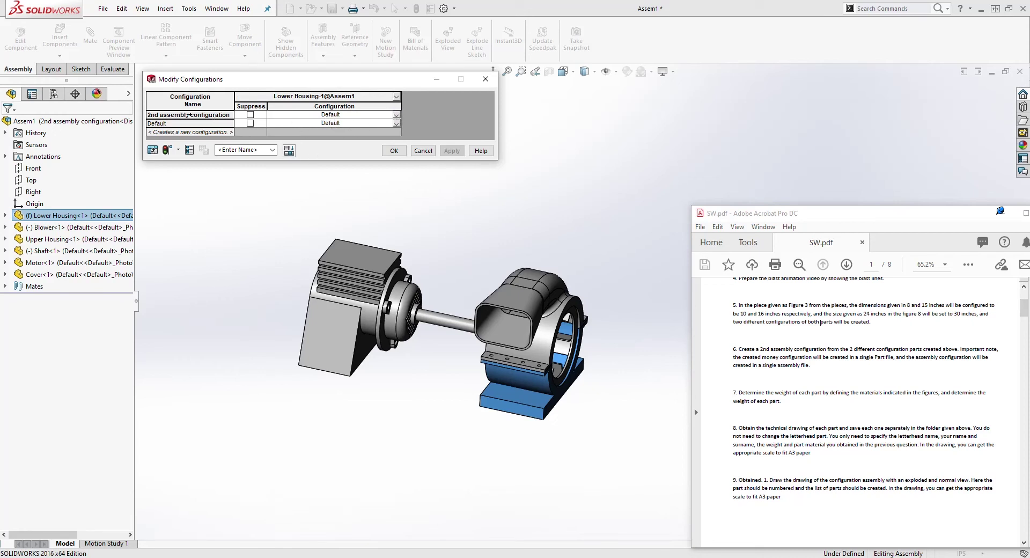
{"action": "left_click", "coordinate": [396, 115]}
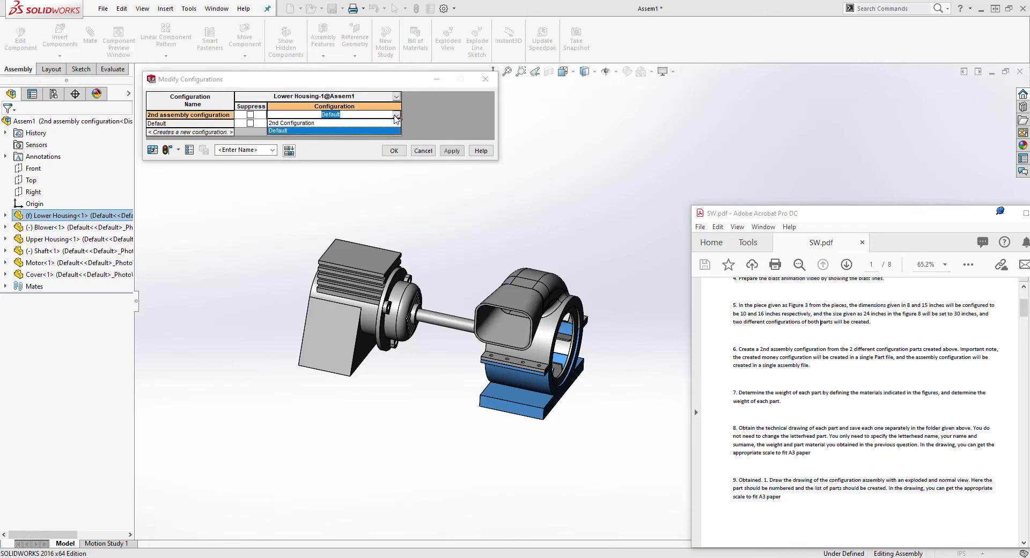
{"action": "left_click", "coordinate": [300, 123]}
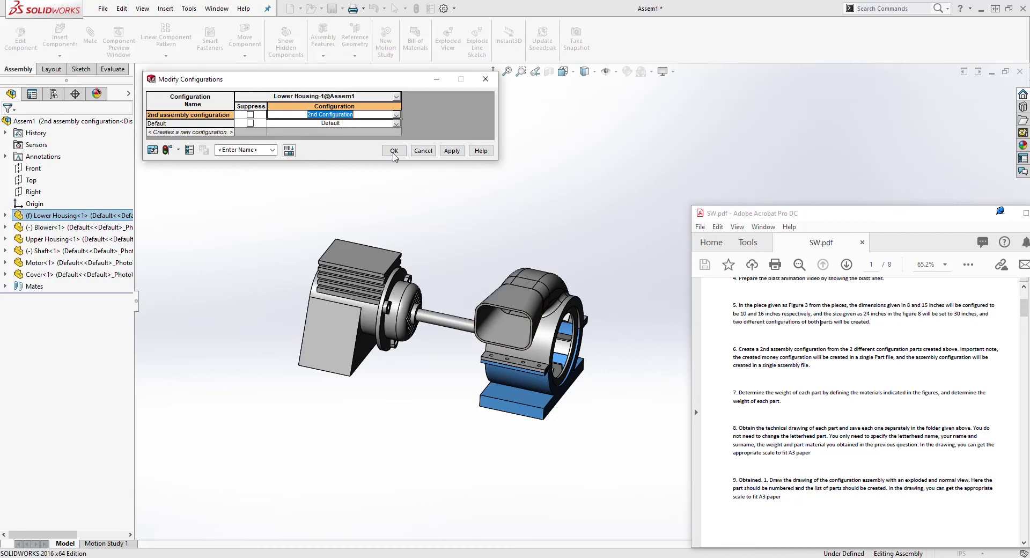
{"action": "left_click", "coordinate": [452, 151]}
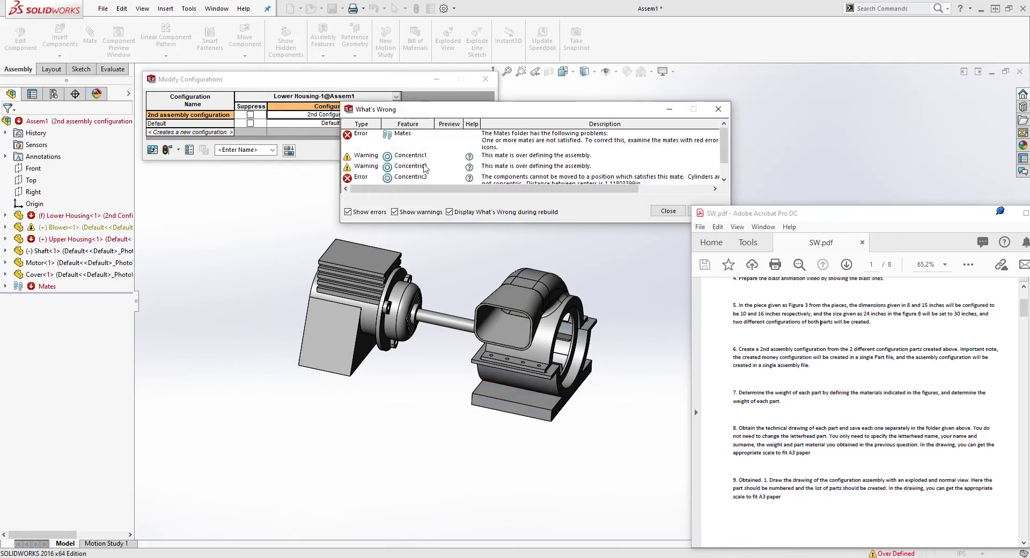
{"action": "left_click", "coordinate": [668, 211]}
{"action": "left_click", "coordinate": [391, 151]}
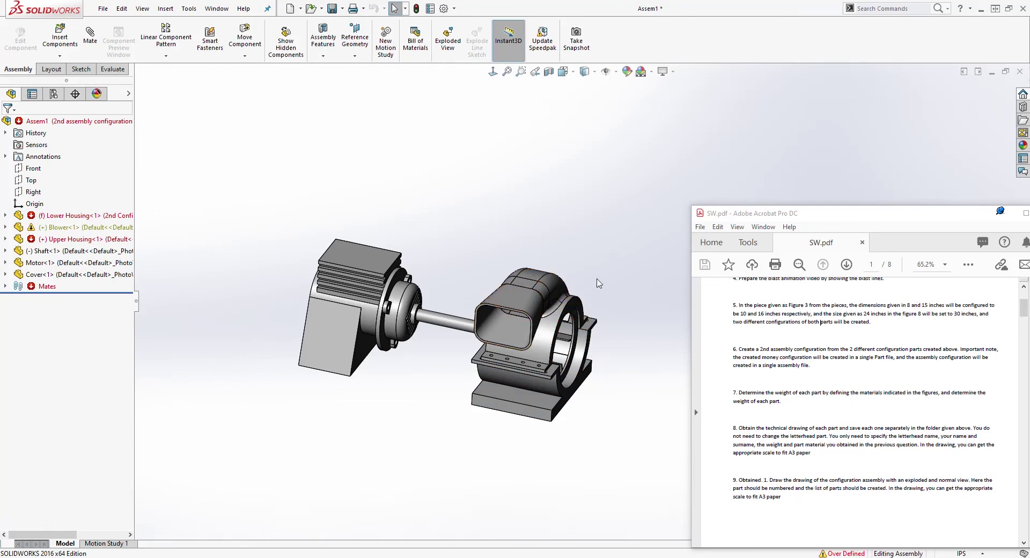
- Configure the Upper Housing component to use 2nd Configuration in the 2nd assembly configuration
{"action": "right_click", "coordinate": [547, 325]}
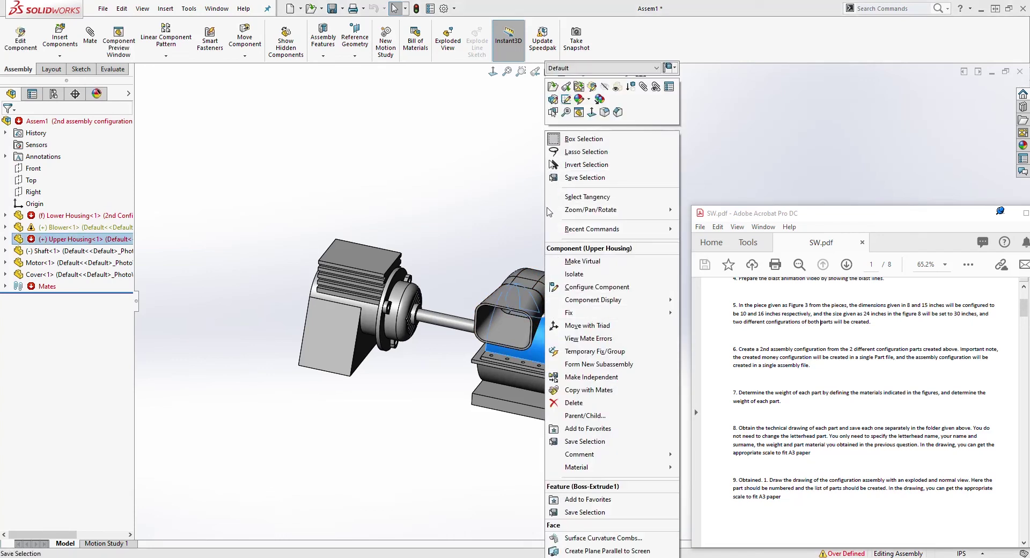
{"action": "left_click", "coordinate": [143, 255]}
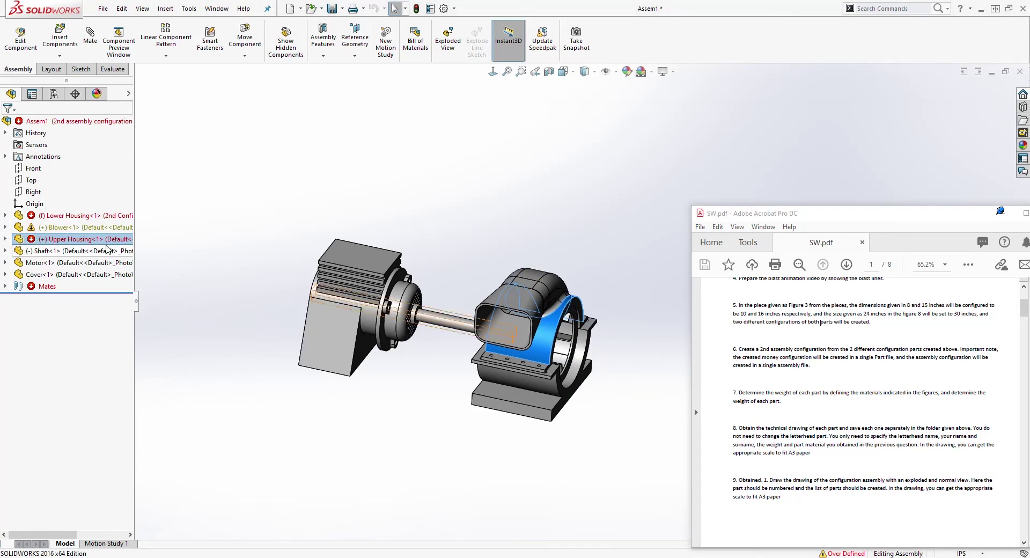
{"action": "left_click", "coordinate": [217, 237]}
{"action": "right_click", "coordinate": [73, 244]}
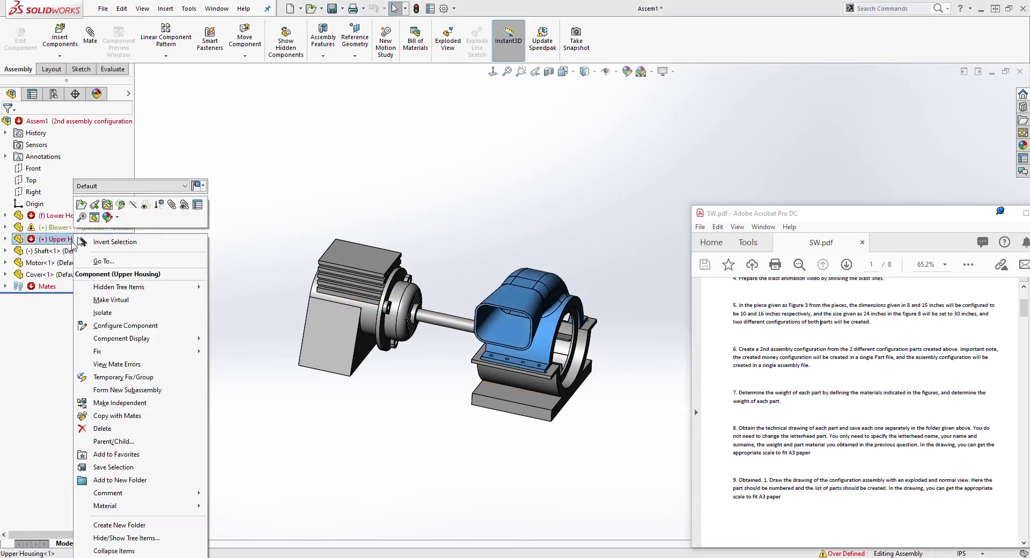
{"action": "left_click", "coordinate": [138, 325]}
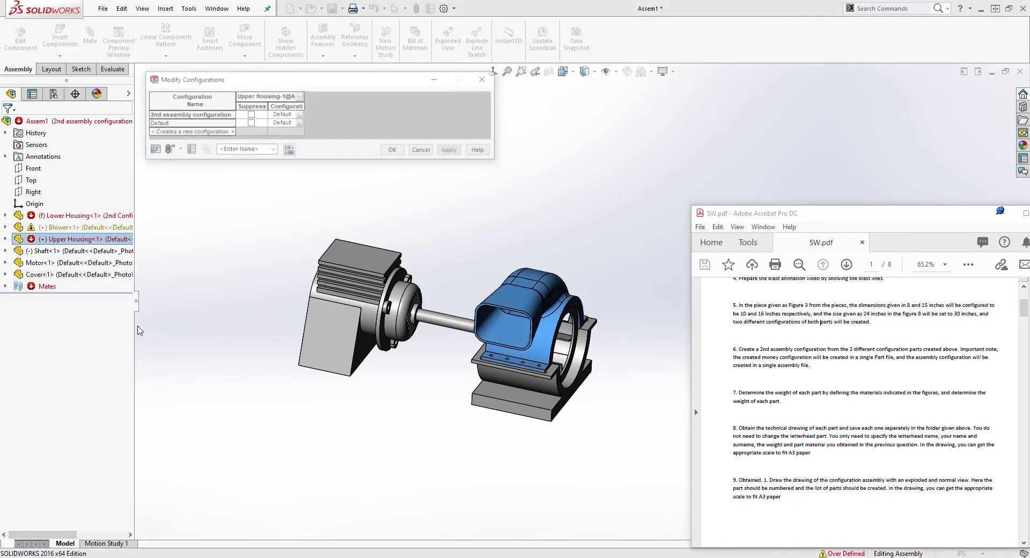
{"action": "left_click_drag", "start_coordinate": [304, 98], "coordinate": [387, 99]}
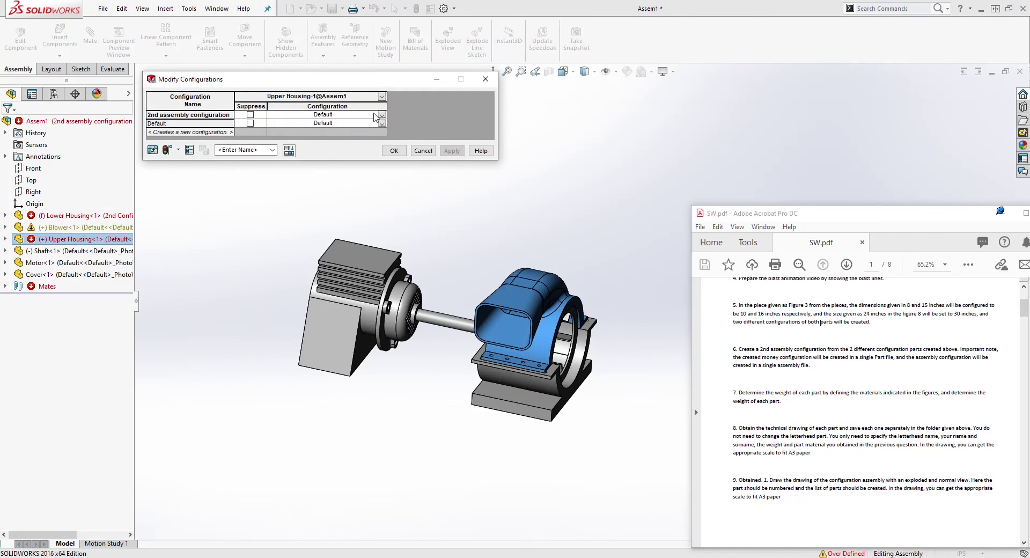
{"action": "left_click", "coordinate": [381, 116]}
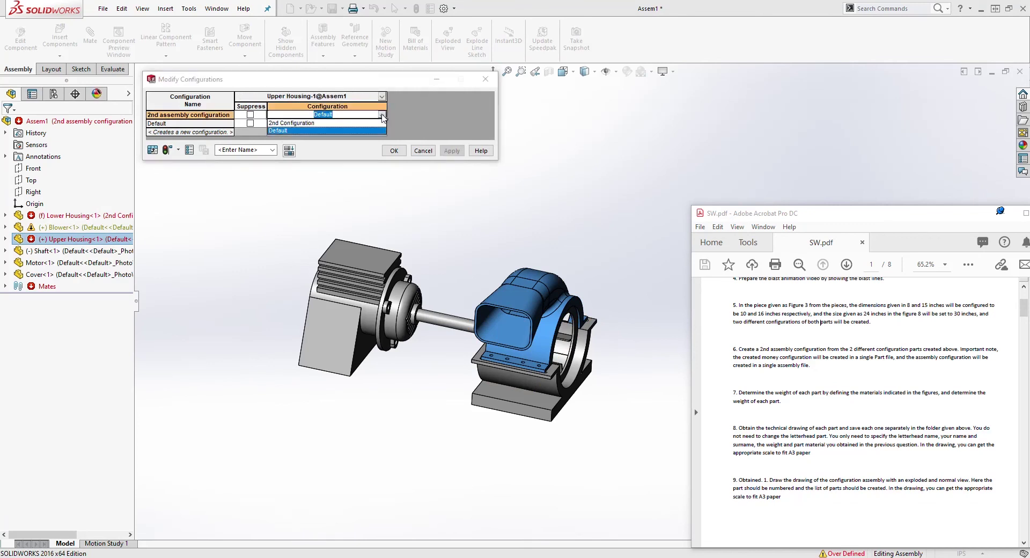
{"action": "left_click", "coordinate": [333, 122]}
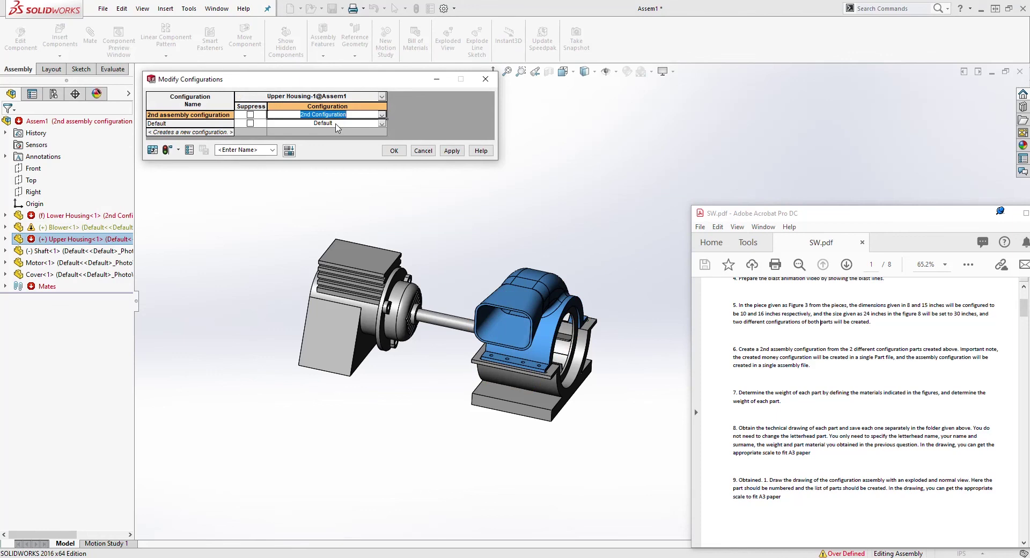
{"action": "left_click", "coordinate": [455, 151]}
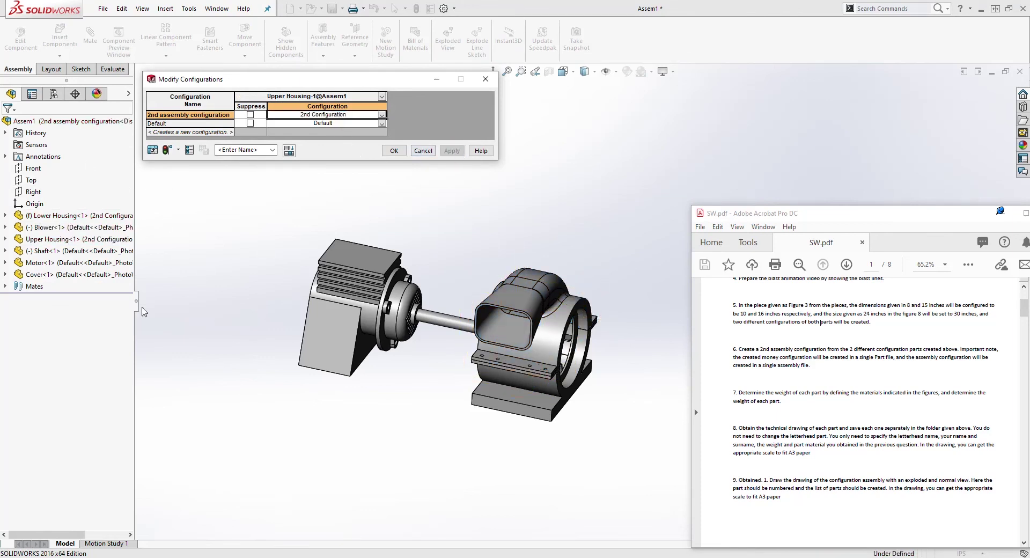
{"action": "left_click", "coordinate": [393, 150]}
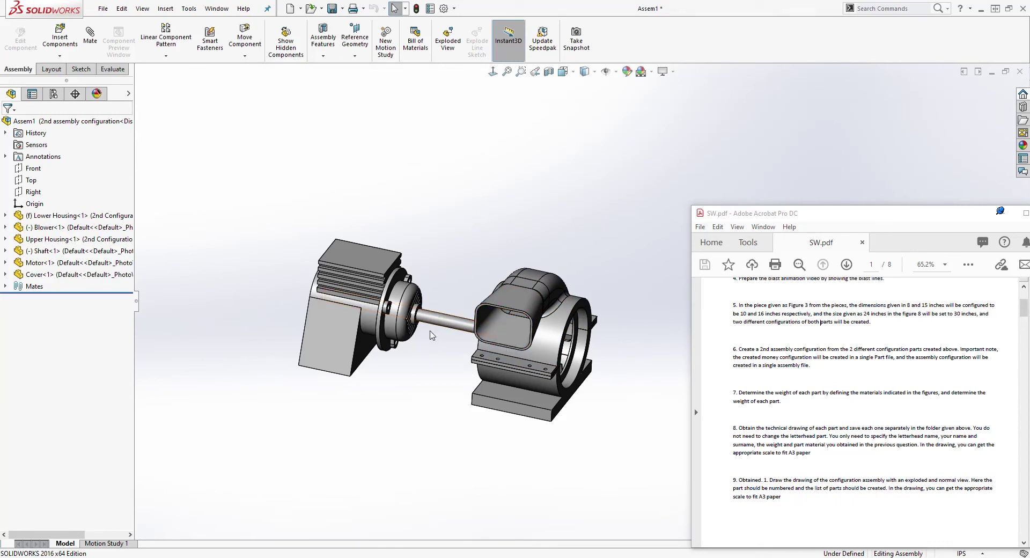
- Configure the Shaft component to use 2nd Configuration in the 2nd assembly configuration
{"action": "right_click", "coordinate": [445, 321]}
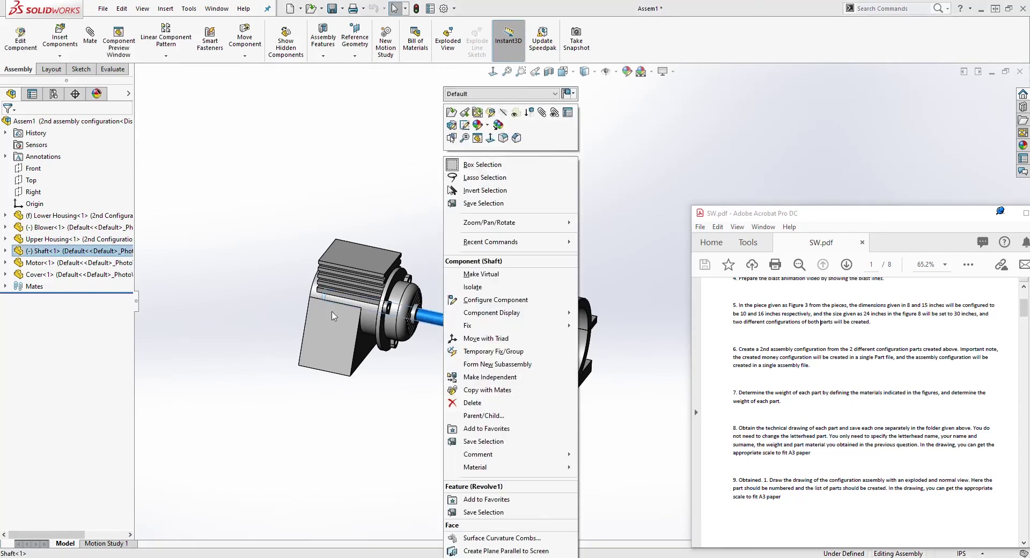
{"action": "left_click", "coordinate": [507, 301]}
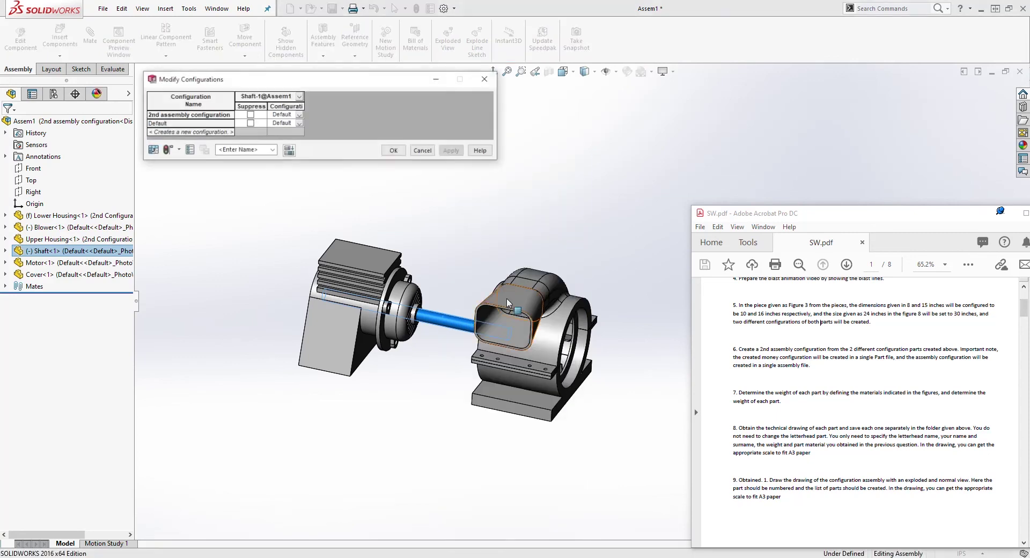
{"action": "left_click_drag", "start_coordinate": [303, 95], "coordinate": [412, 96]}
{"action": "left_click", "coordinate": [408, 115]}
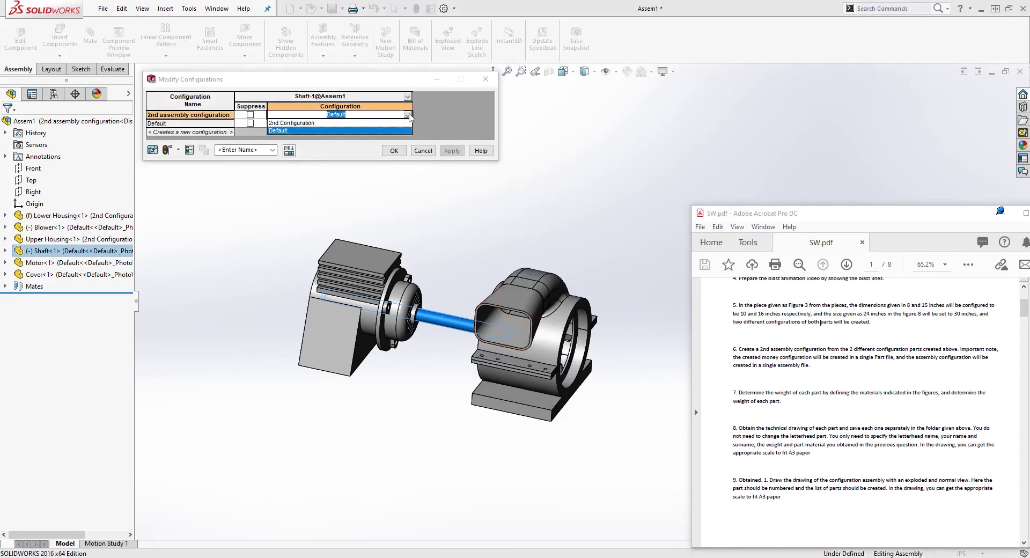
{"action": "left_click", "coordinate": [321, 123]}
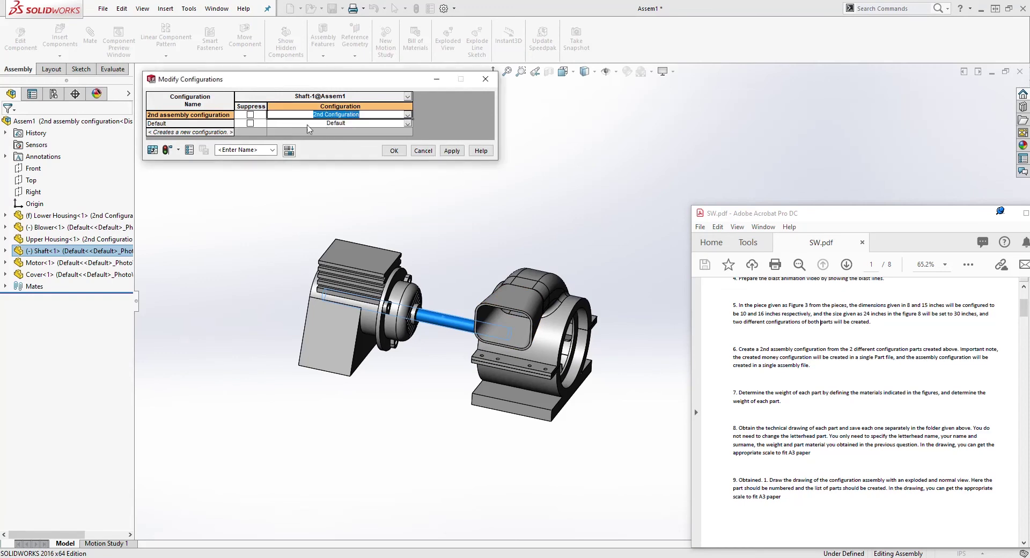
{"action": "left_click", "coordinate": [452, 151]}
{"action": "left_click", "coordinate": [393, 150]}
- Switch between the Default and 2nd assembly configuration to compare them, ending with 2nd assembly configuration active
{"action": "scroll", "coordinate": [620, 368], "scroll_direction": "up", "scroll_amount": 3}
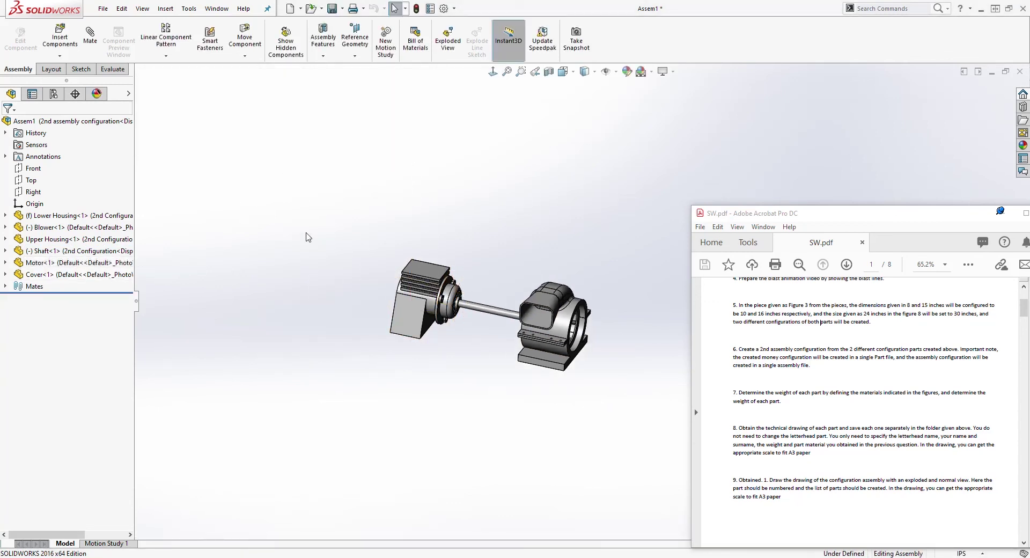
{"action": "left_click", "coordinate": [53, 94]}
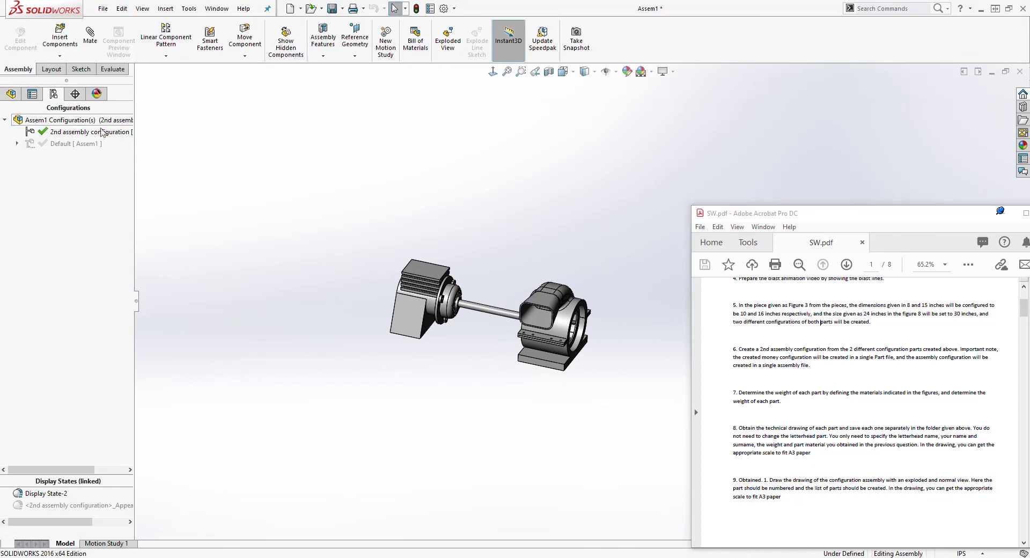
{"action": "double_click", "coordinate": [59, 144]}
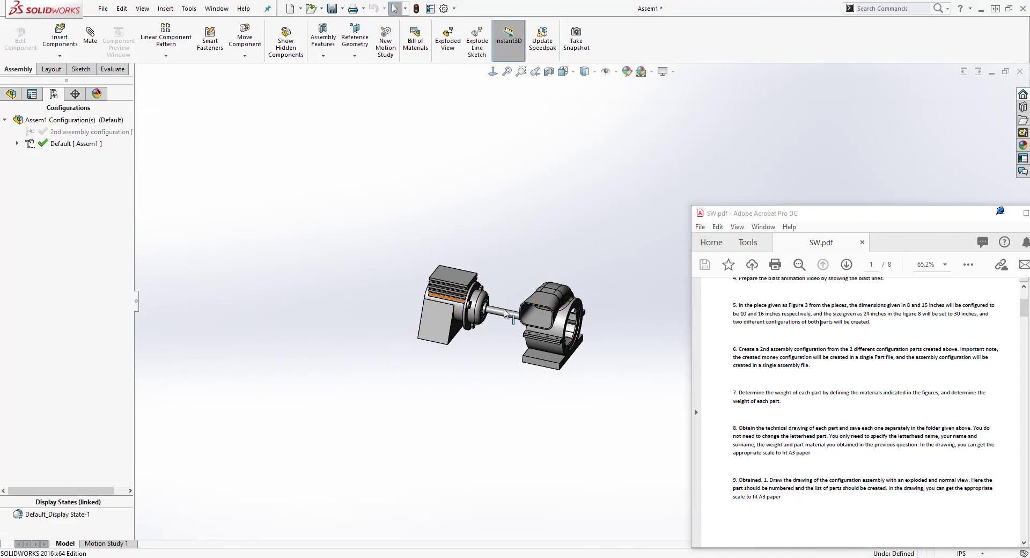
{"action": "scroll", "coordinate": [361, 280], "scroll_direction": "down", "scroll_amount": 5}
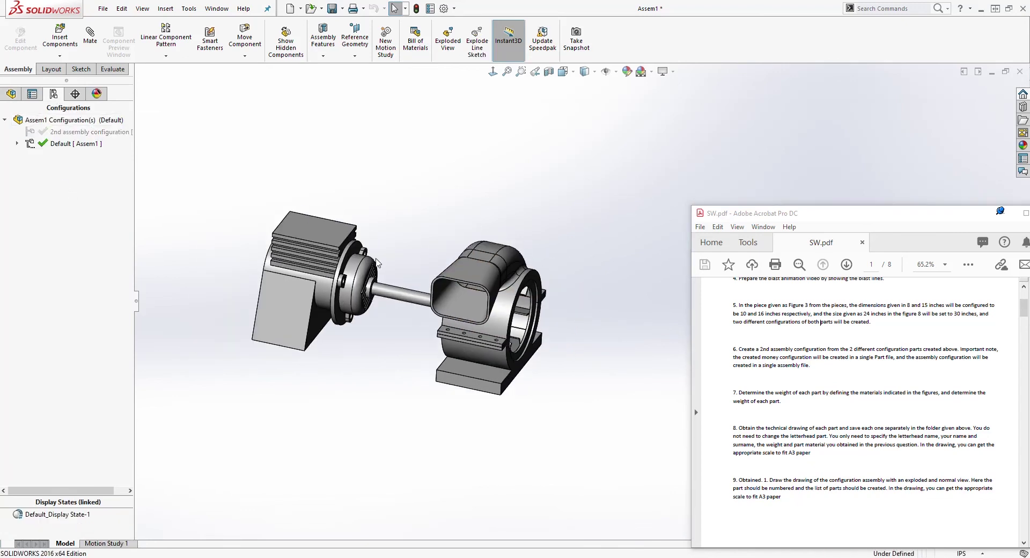
{"action": "double_click", "coordinate": [75, 132]}
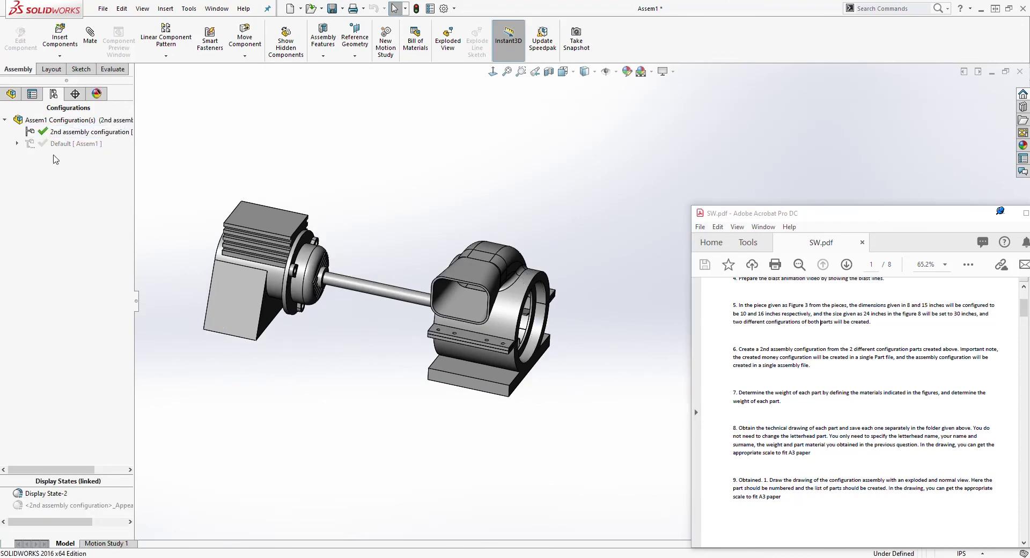
{"action": "double_click", "coordinate": [66, 144]}
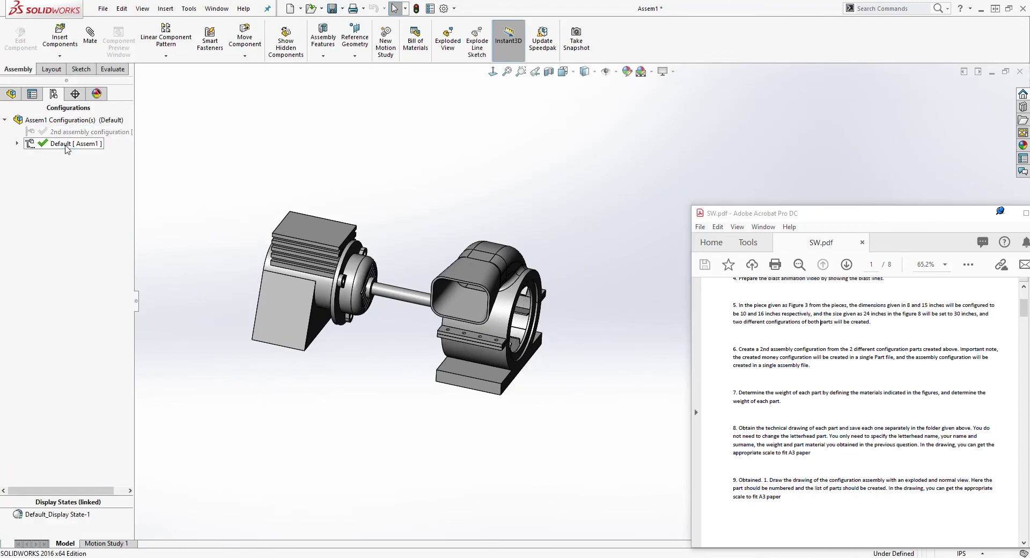
{"action": "double_click", "coordinate": [63, 132]}
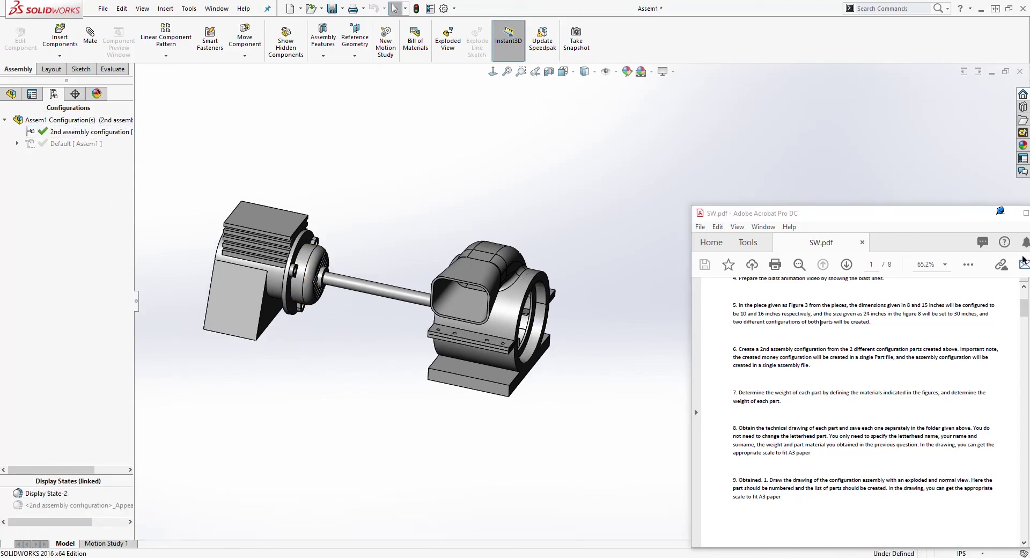
- Read question 7 in SW.pdf on defining part materials and weights, and return to the assembly in SOLIDWORKS
{"action": "left_click", "coordinate": [1024, 214]}
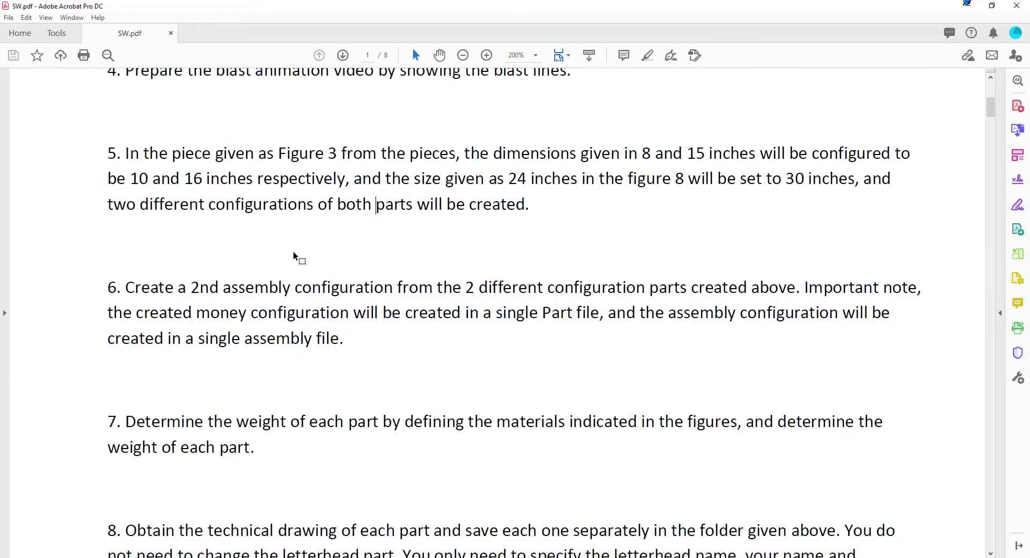
{"action": "scroll", "coordinate": [439, 344], "scroll_direction": "down", "scroll_amount": 3}
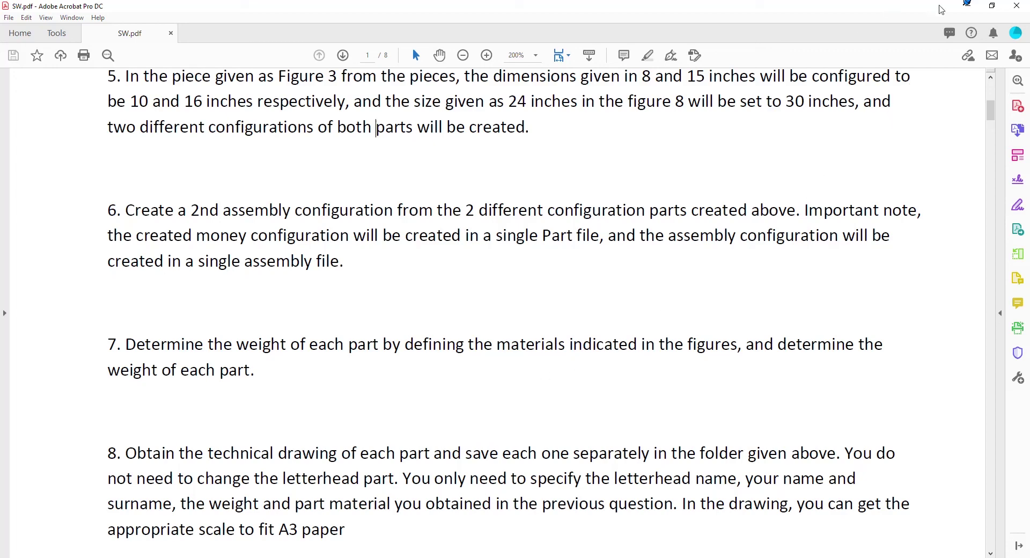
{"action": "left_click", "coordinate": [968, 14]}
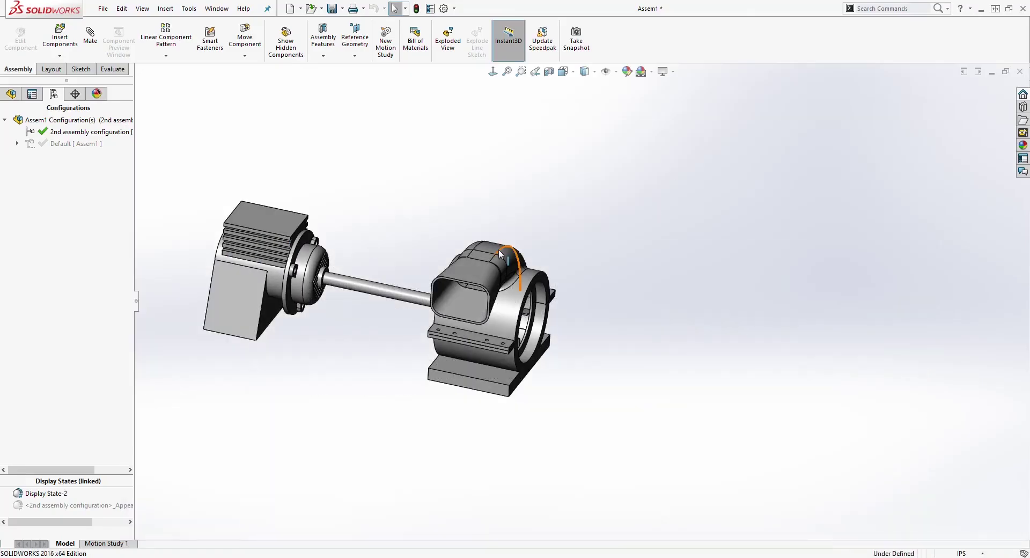
{"action": "left_click", "coordinate": [1023, 146]}
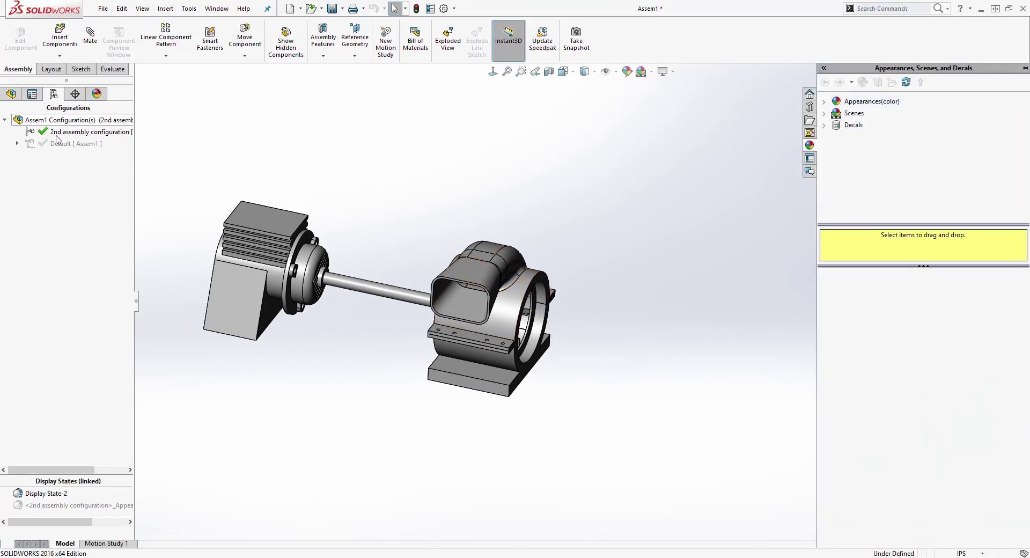
{"action": "left_click", "coordinate": [33, 95]}
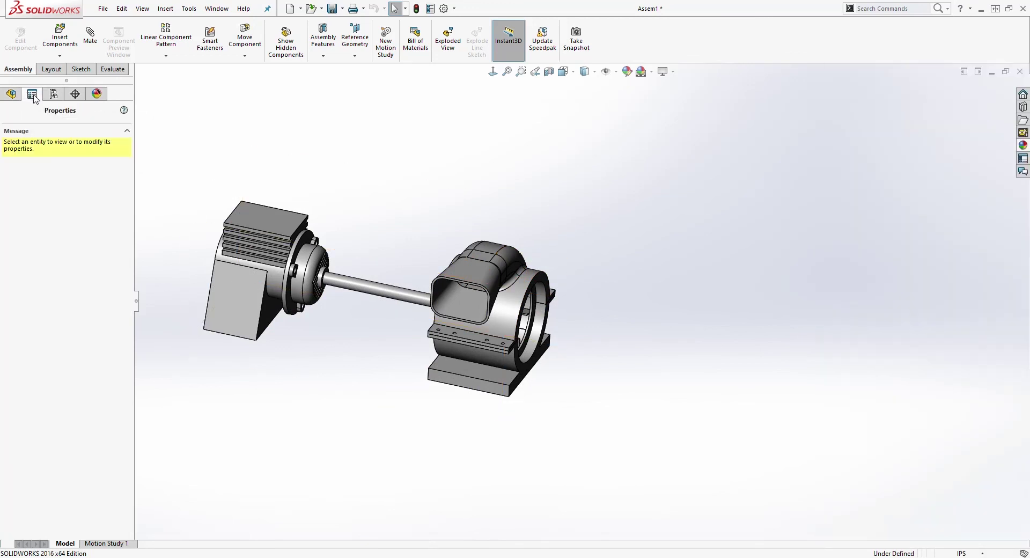
{"action": "left_click", "coordinate": [11, 94]}
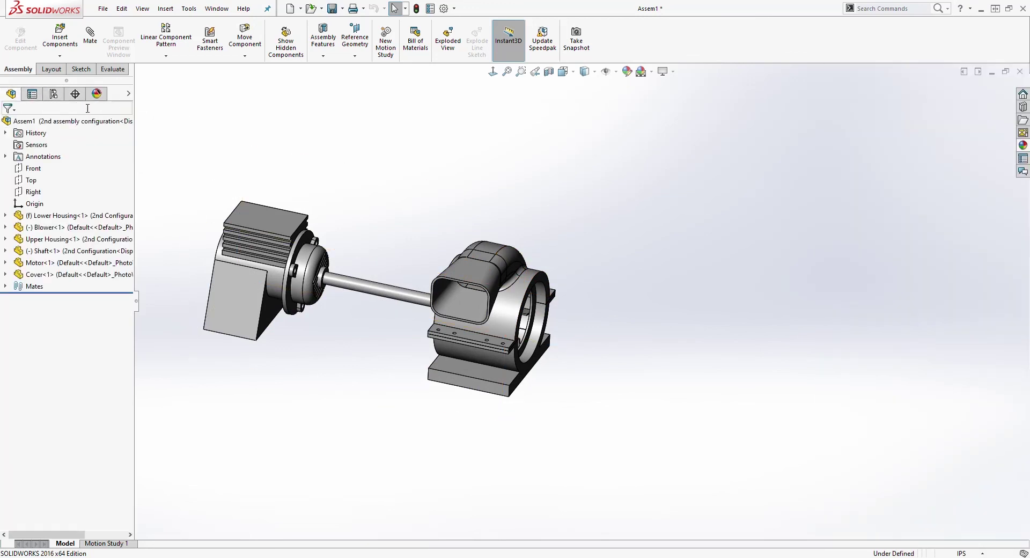
{"action": "left_click", "coordinate": [97, 95]}
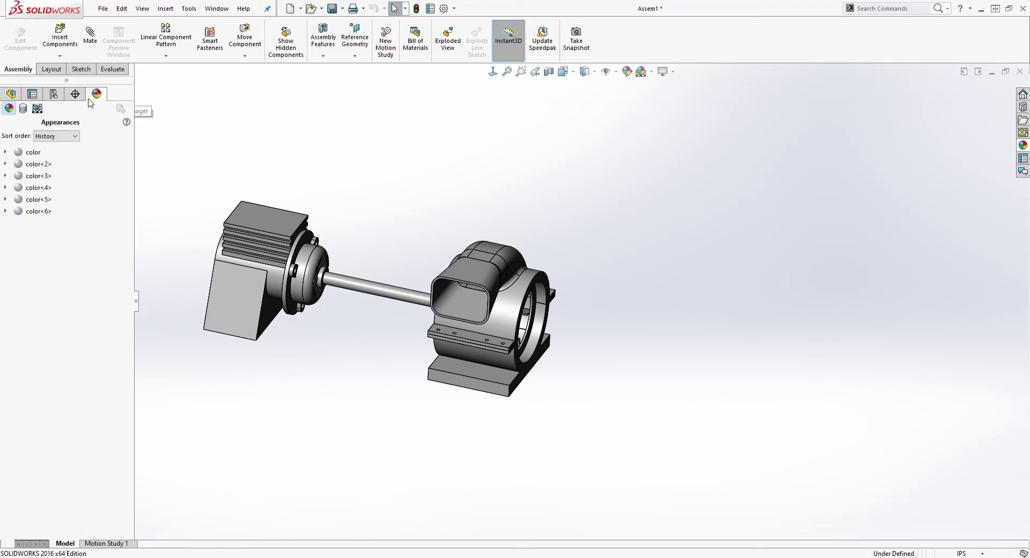
{"action": "left_click", "coordinate": [11, 94]}
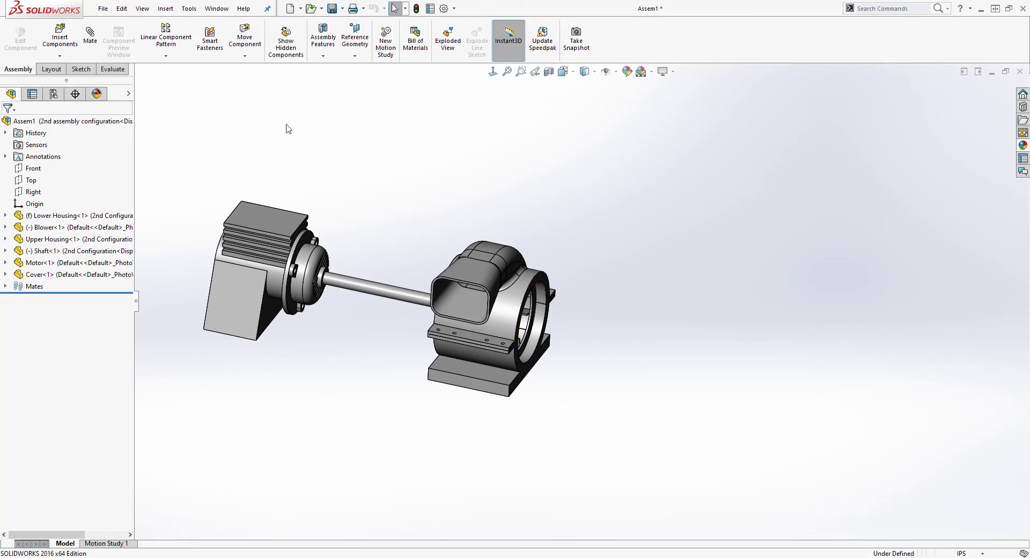
- Evaluate the mass properties of the whole Assem1 assembly, and close the report
{"action": "left_click", "coordinate": [117, 73]}
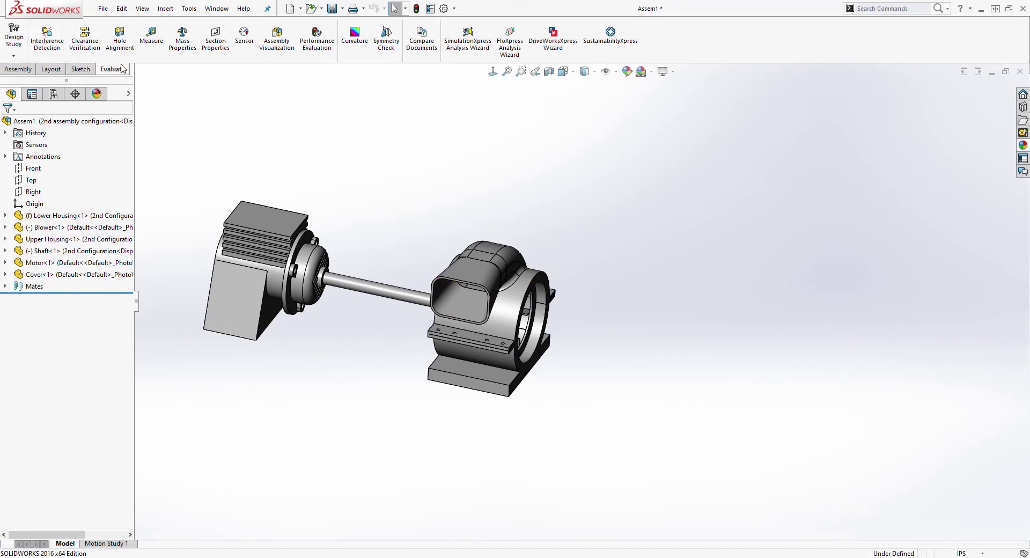
{"action": "left_click", "coordinate": [152, 37]}
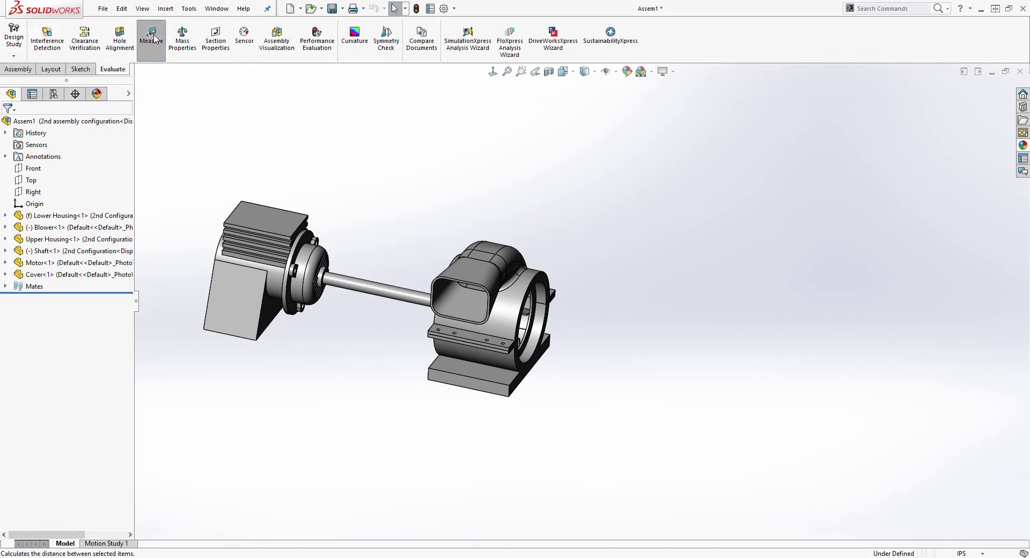
{"action": "left_click", "coordinate": [185, 40]}
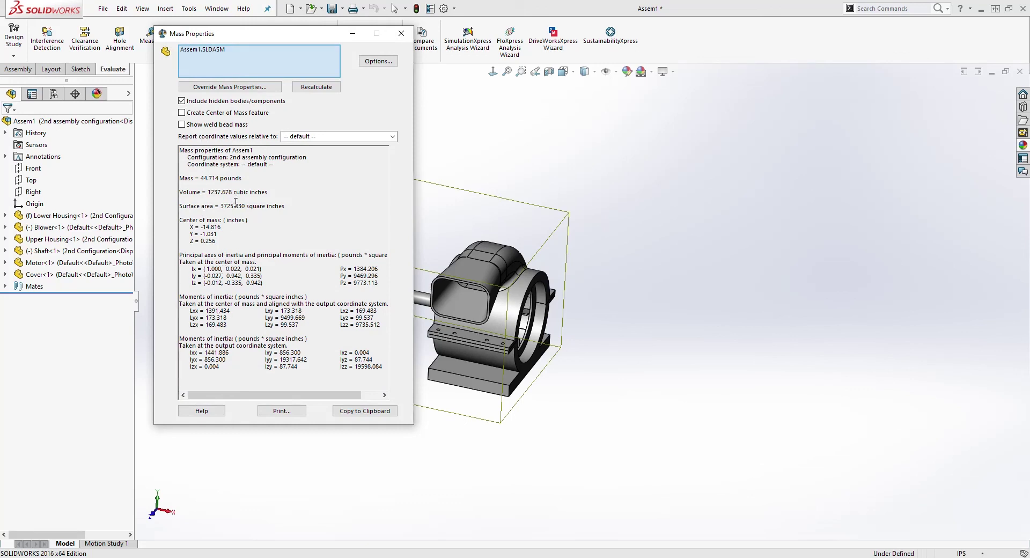
{"action": "left_click", "coordinate": [401, 33]}
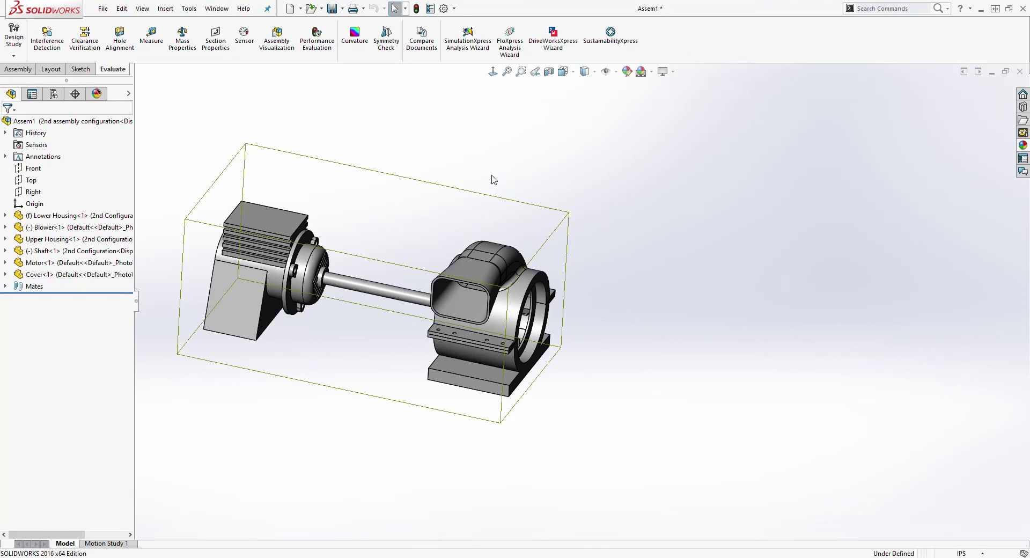
{"action": "middle_click_drag", "start_coordinate": [554, 261], "coordinate": [590, 335]}
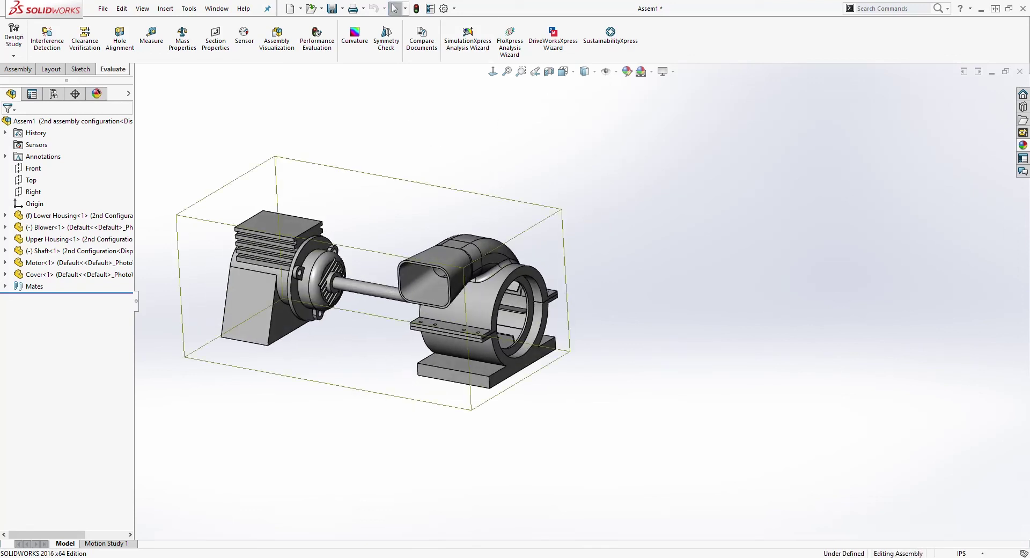
- Switch to SW.pdf and read questions 7 to 10 on weights, technical drawings, the assembly drawing and the center of gravity
{"action": "key", "text": "alt+Tab"}
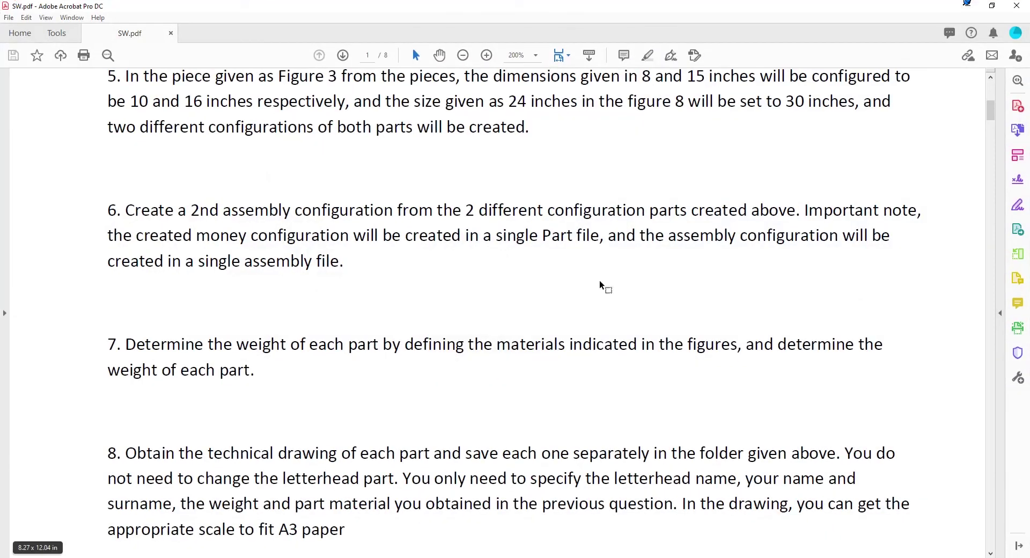
{"action": "scroll", "coordinate": [413, 300], "scroll_direction": "down", "scroll_amount": 3}
{"action": "scroll", "coordinate": [421, 258], "scroll_direction": "down", "scroll_amount": 2}
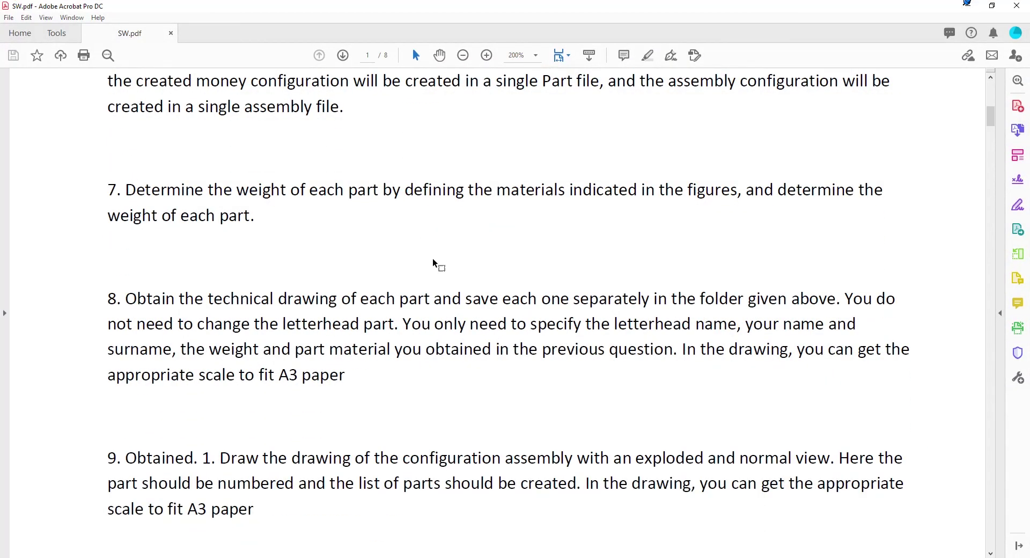
{"action": "scroll", "coordinate": [440, 268], "scroll_direction": "down", "scroll_amount": 4}
{"action": "scroll", "coordinate": [394, 292], "scroll_direction": "down", "scroll_amount": 3}
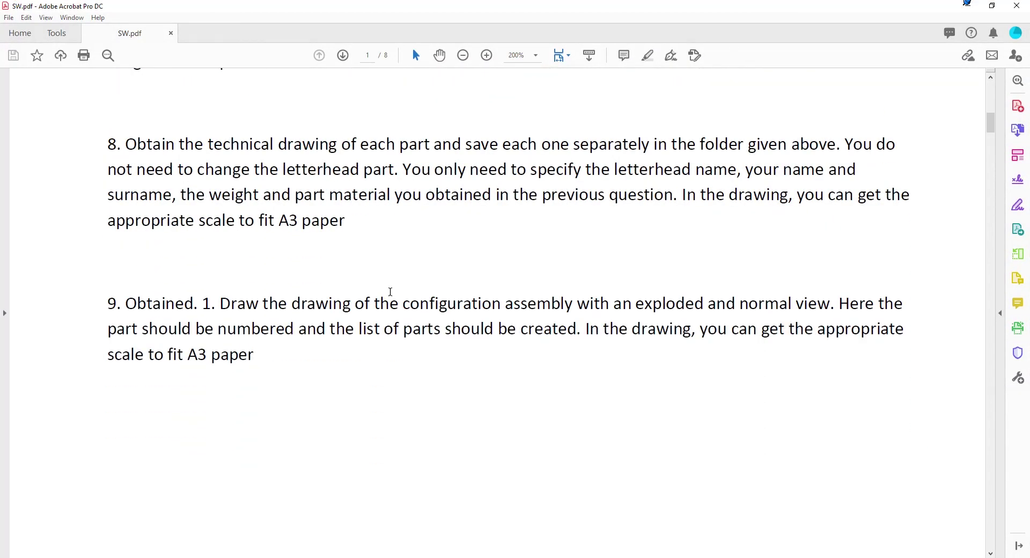
{"action": "scroll", "coordinate": [290, 172], "scroll_direction": "up", "scroll_amount": 1}
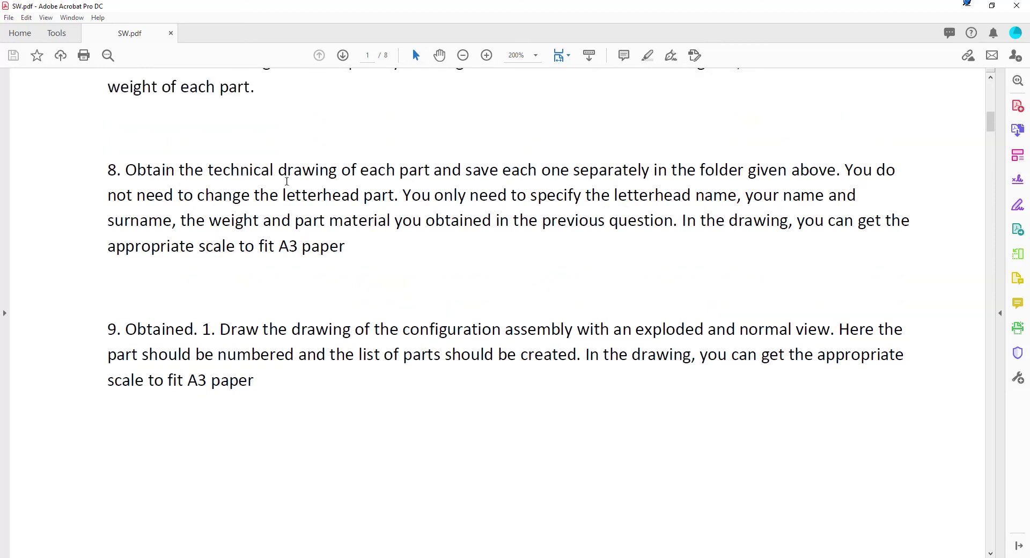
{"action": "scroll", "coordinate": [303, 231], "scroll_direction": "down", "scroll_amount": 4}
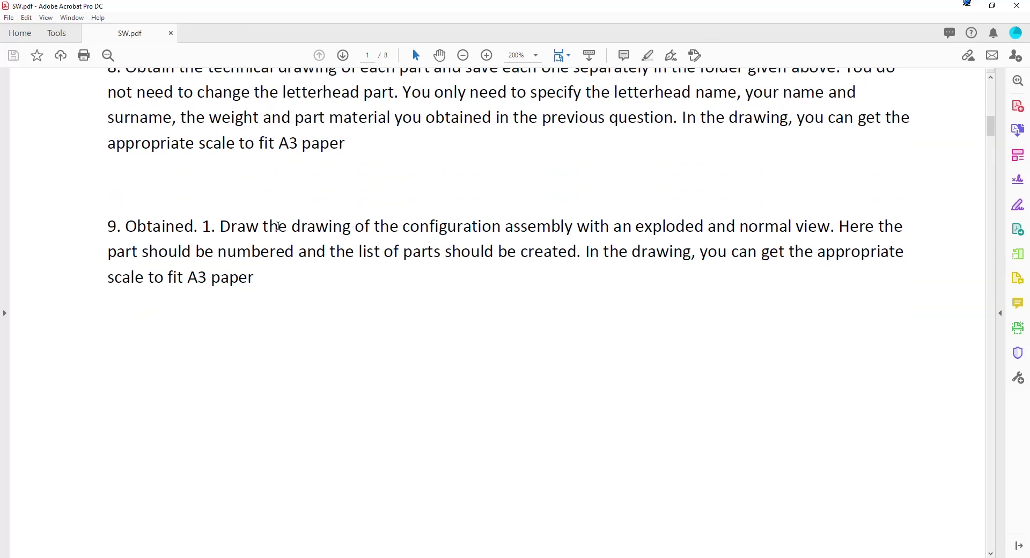
{"action": "scroll", "coordinate": [300, 174], "scroll_direction": "up", "scroll_amount": 1}
{"action": "scroll", "coordinate": [322, 226], "scroll_direction": "down", "scroll_amount": 5}
{"action": "scroll", "coordinate": [330, 253], "scroll_direction": "down", "scroll_amount": 3}
{"action": "scroll", "coordinate": [339, 251], "scroll_direction": "up", "scroll_amount": 9}
{"action": "scroll", "coordinate": [345, 413], "scroll_direction": "down", "scroll_amount": 6}
{"action": "scroll", "coordinate": [342, 377], "scroll_direction": "down", "scroll_amount": 3}
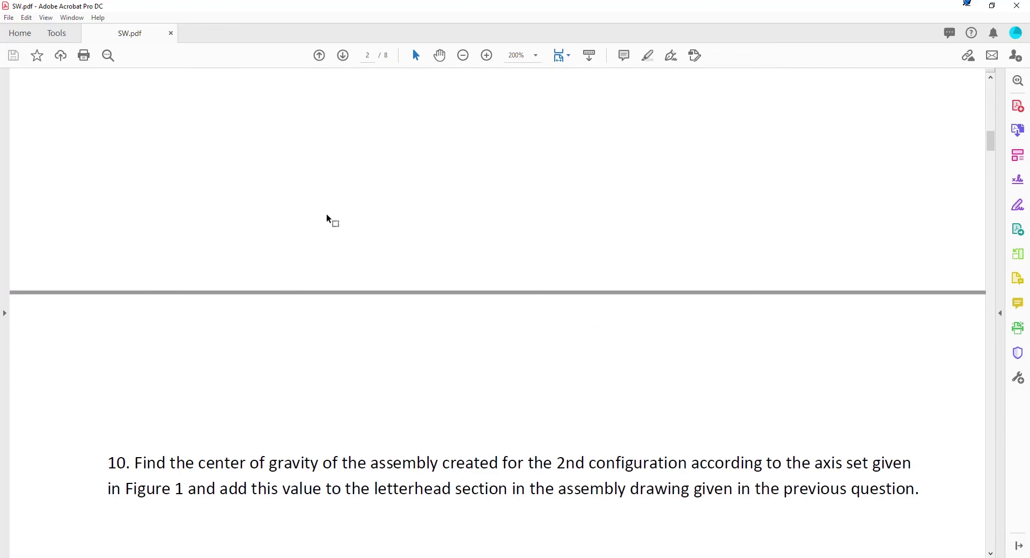
{"action": "scroll", "coordinate": [408, 219], "scroll_direction": "up", "scroll_amount": 5}
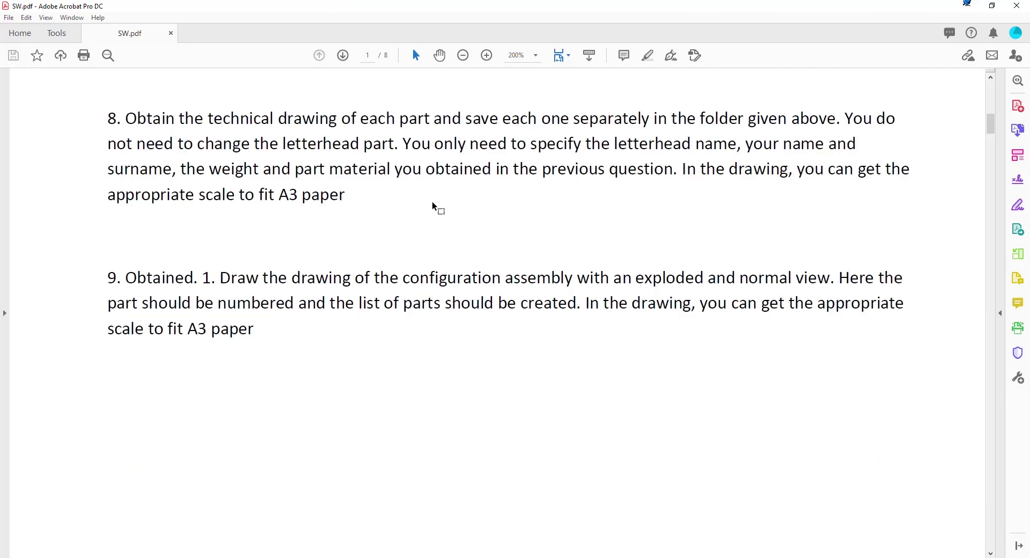